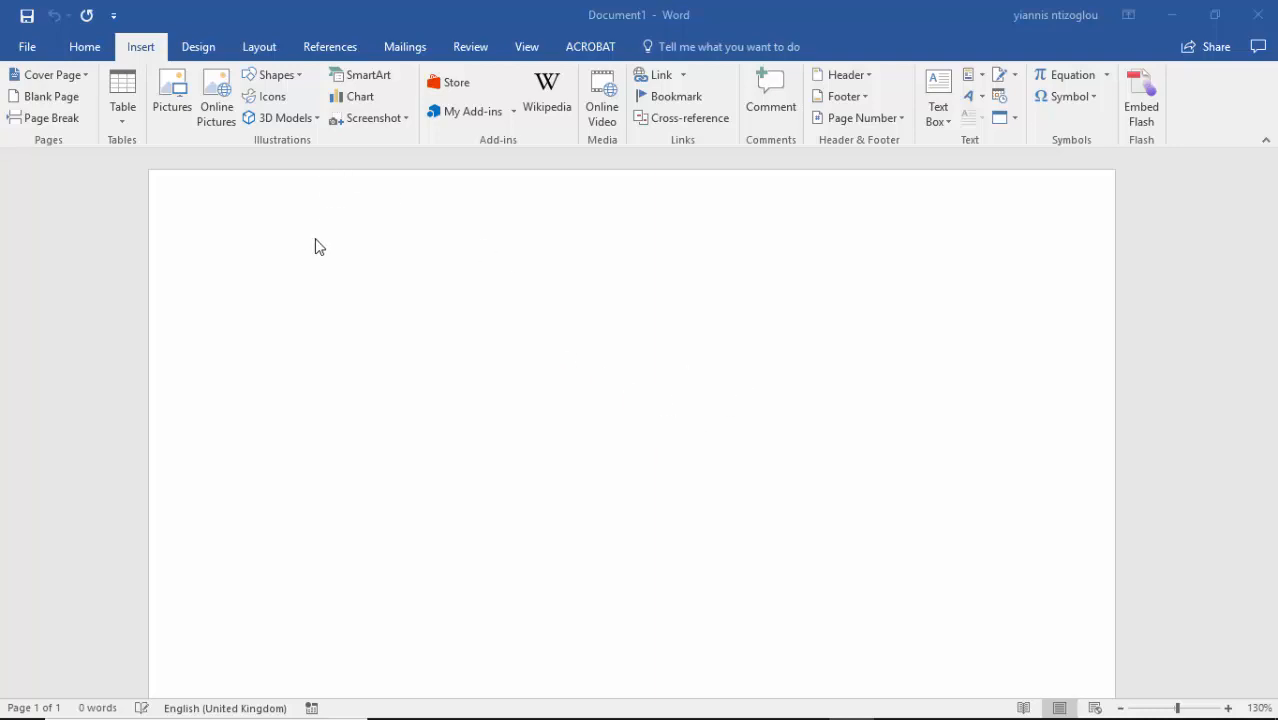
- Insert two page breaks into the blank document to spread it over three pages
click(293, 292)
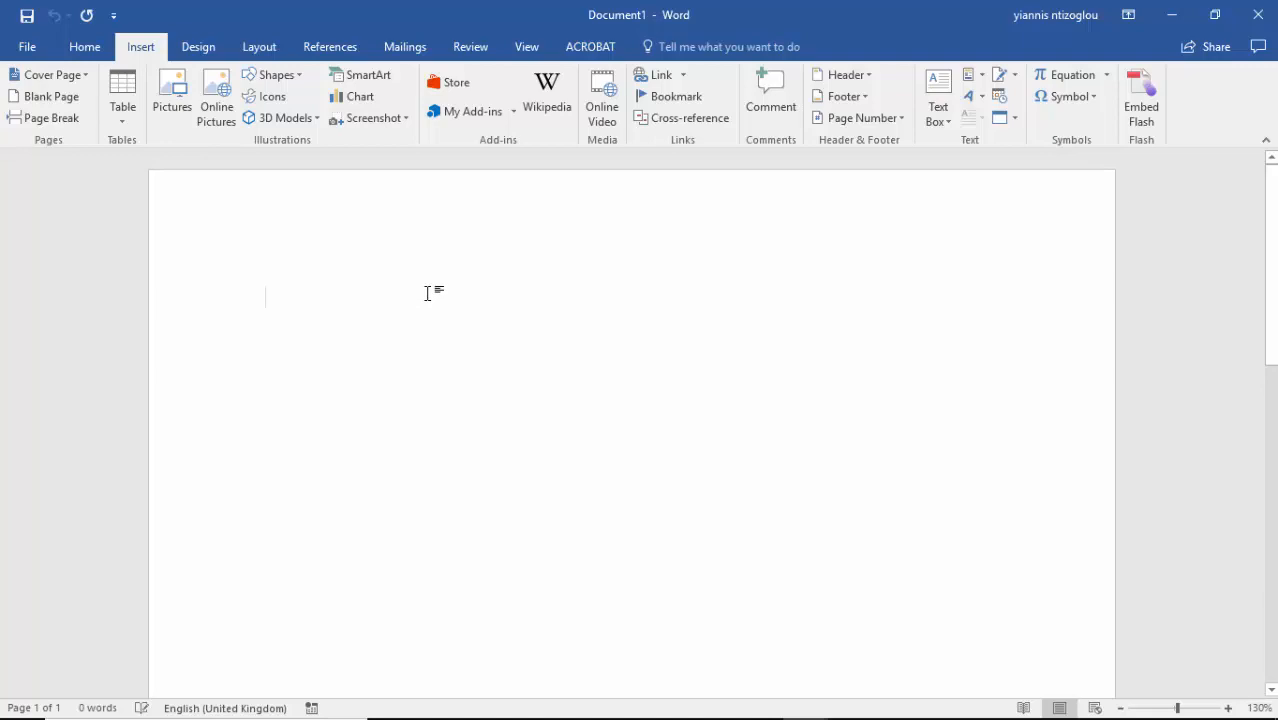
key(ctrl+Return)
key(ctrl+Return)
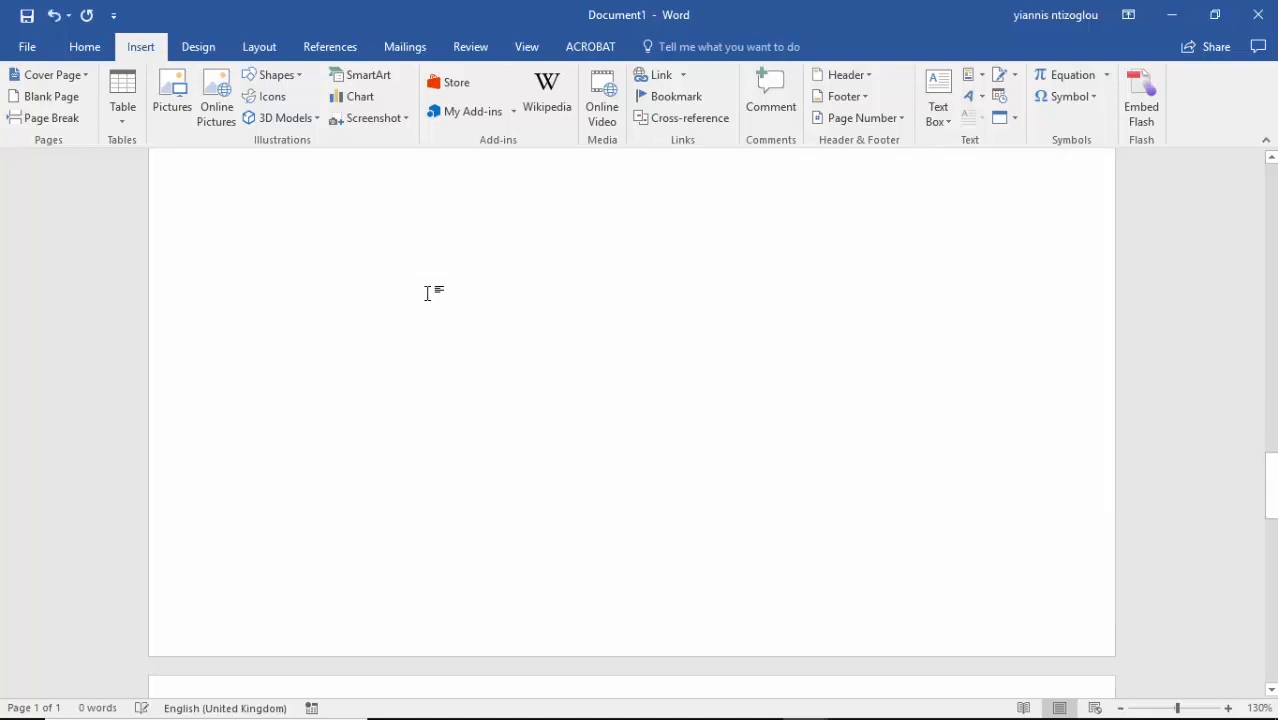
scroll(683, 406, up, 15)
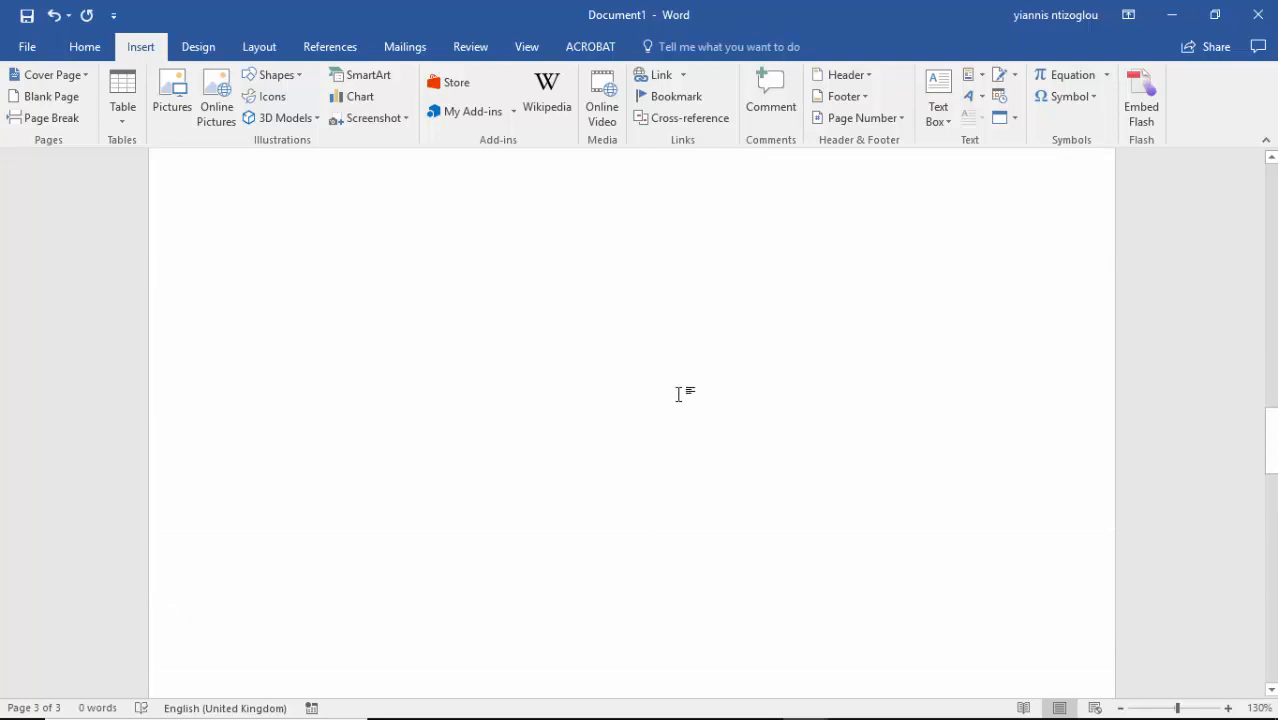
scroll(679, 392, up, 1)
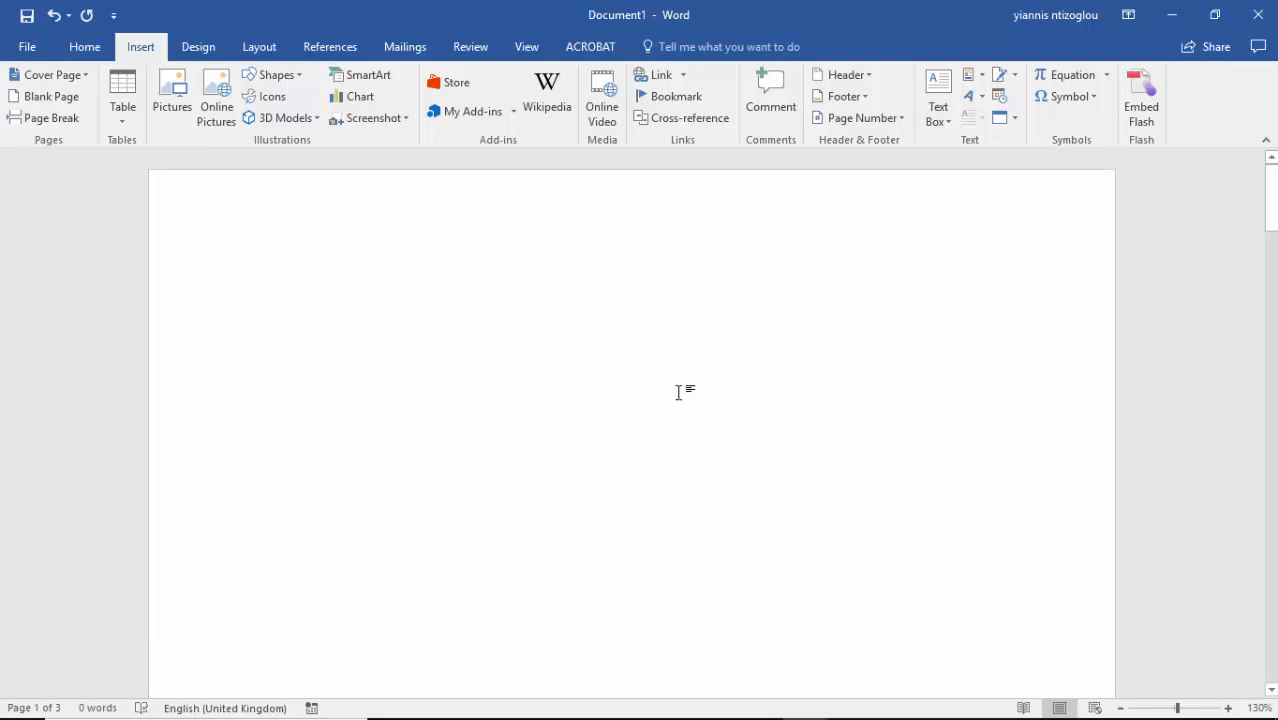
scroll(679, 392, down, 1)
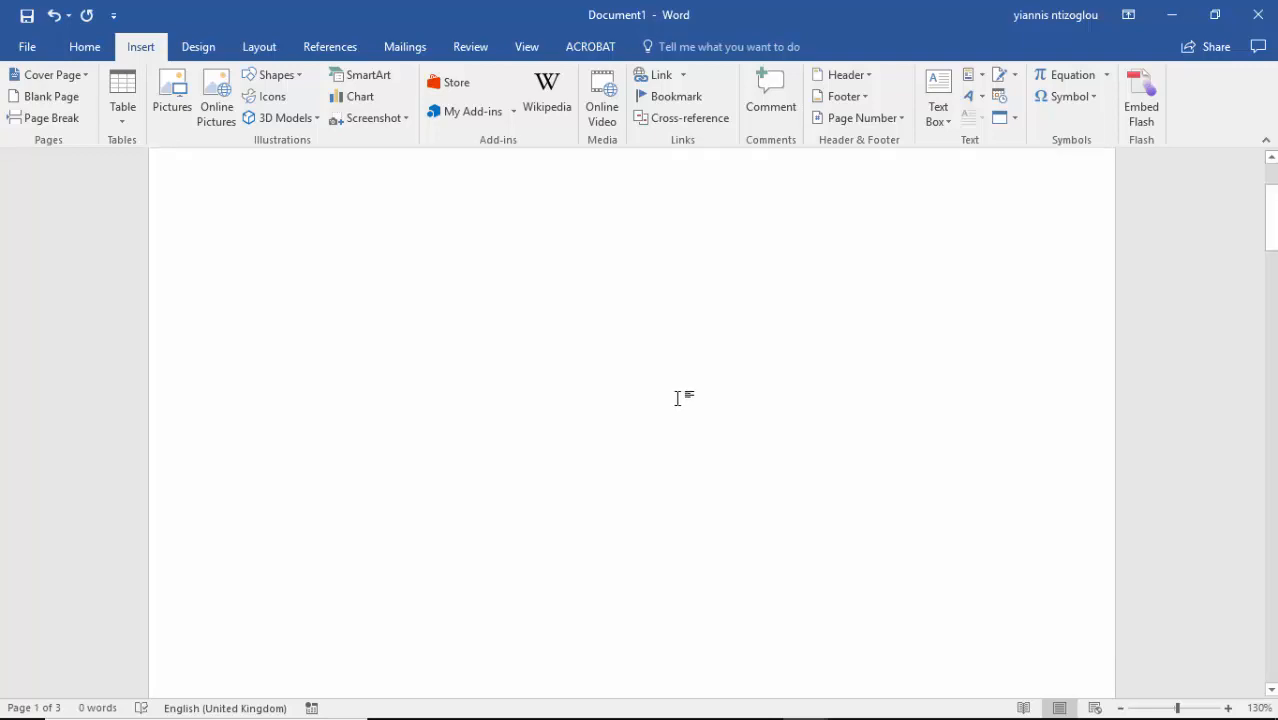
scroll(680, 396, up, 1)
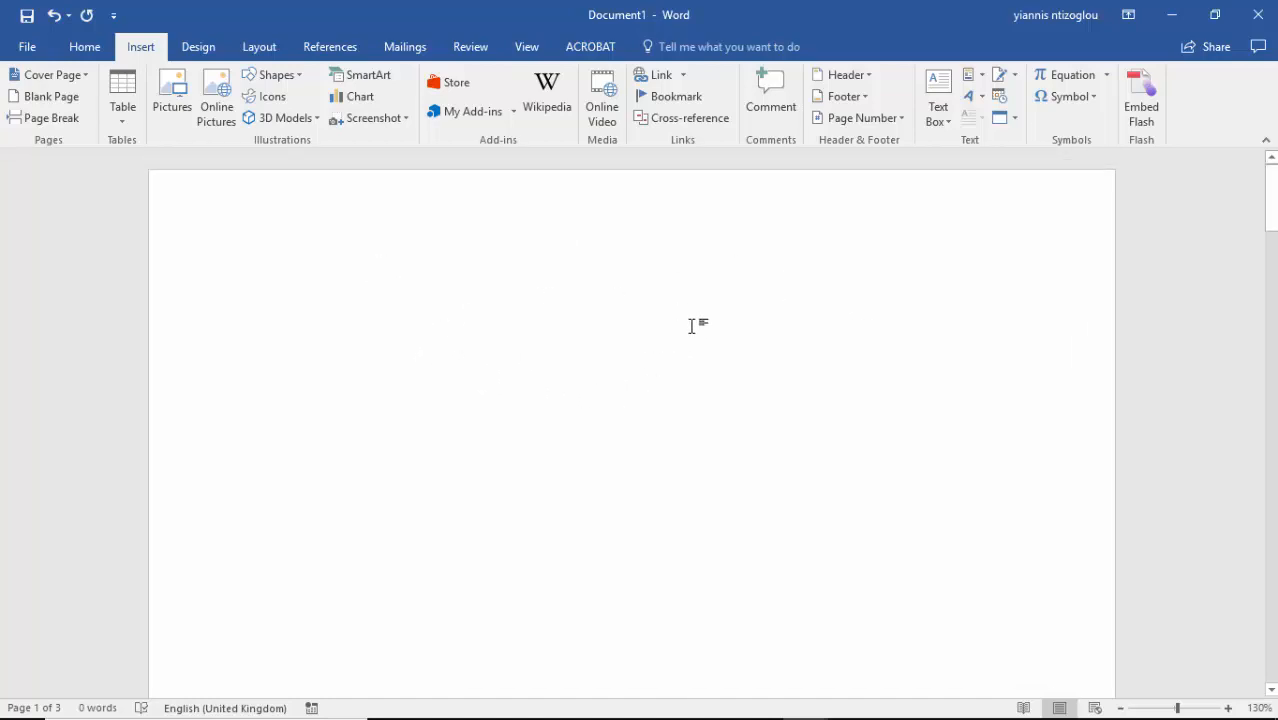
scroll(608, 535, down, 5)
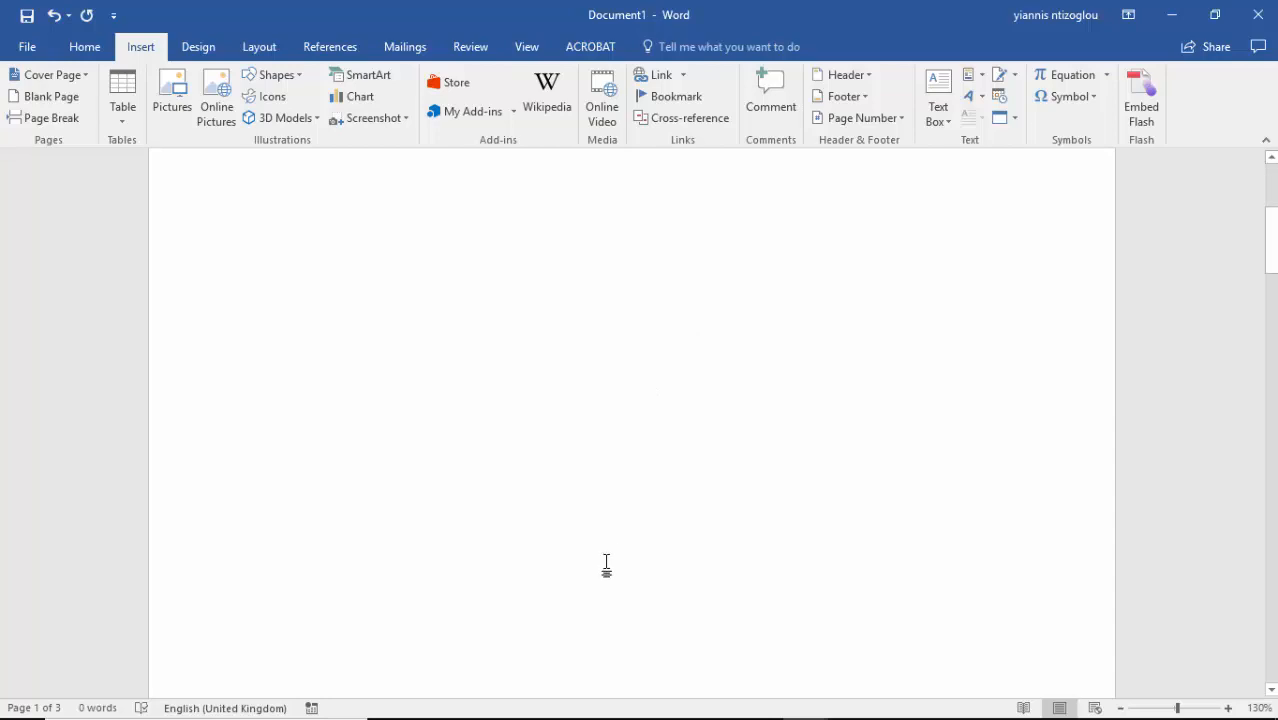
scroll(604, 530, up, 5)
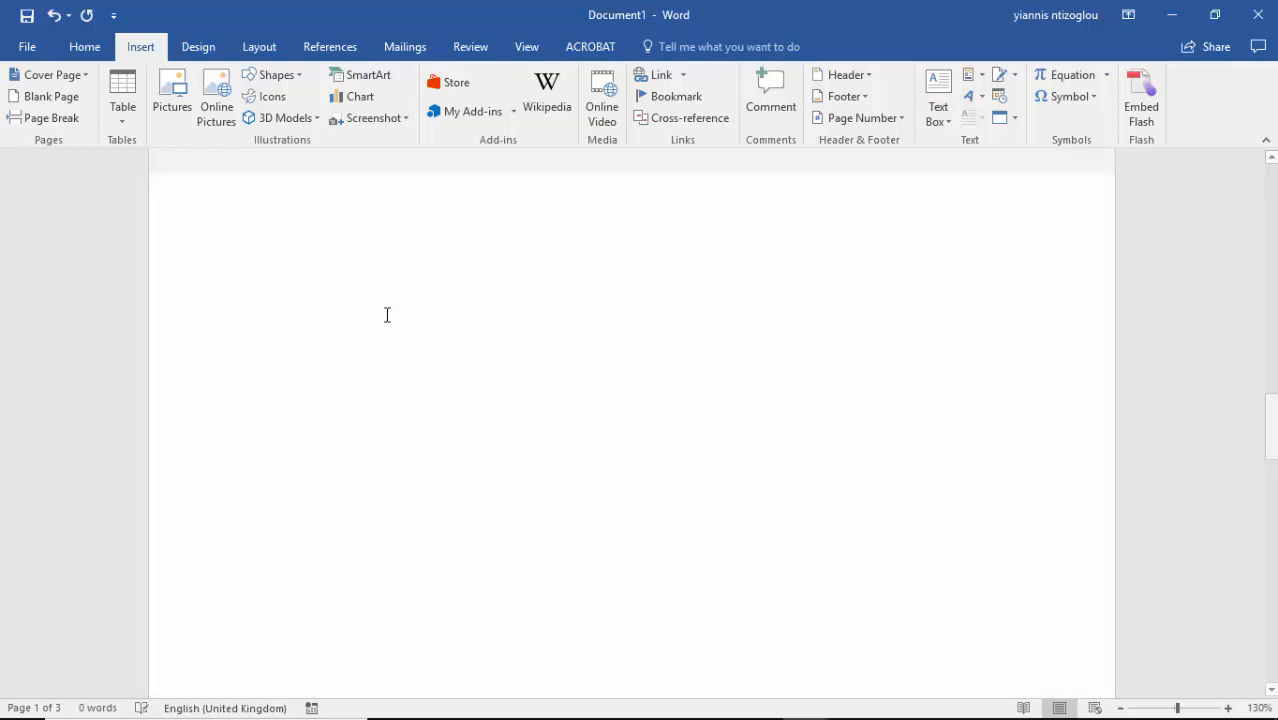
- Enter the title "Flow Chart Structure for a Video Game - GameNameHere" at the start of the first page
text(F)
key(BackSpace)
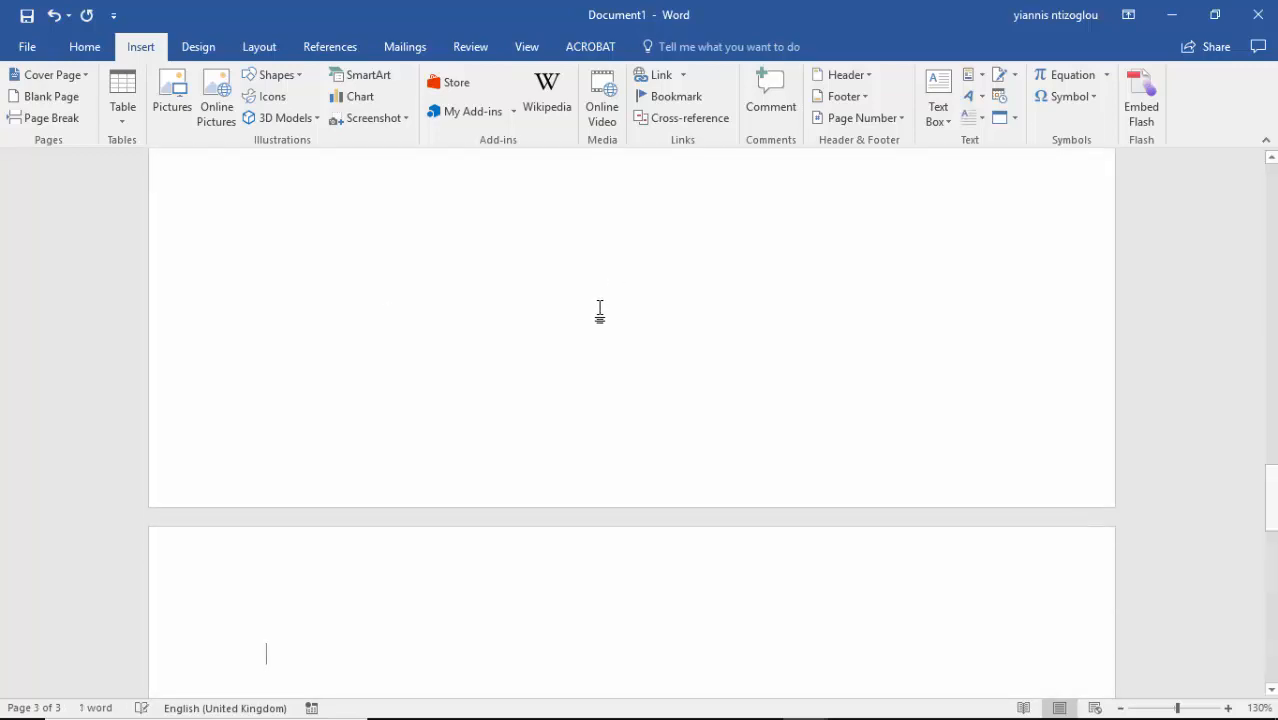
scroll(504, 317, up, 5)
scroll(469, 317, down, 5)
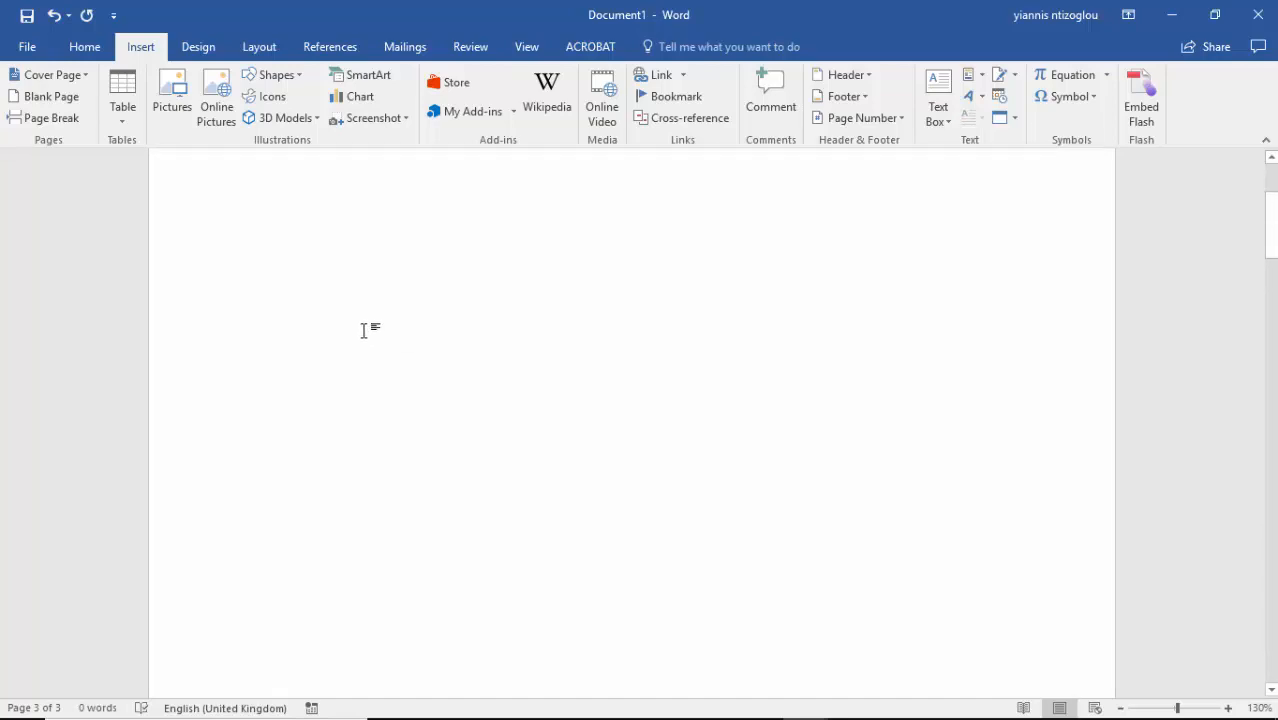
click(318, 298)
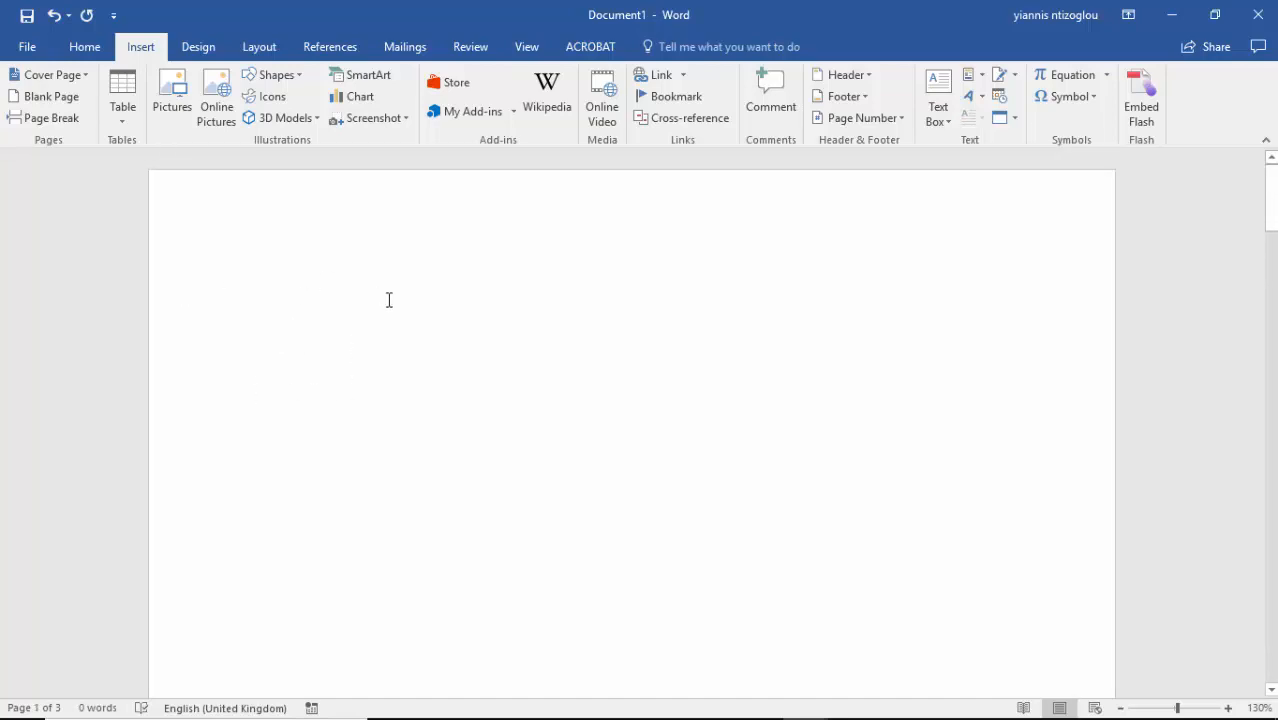
text(Flow)
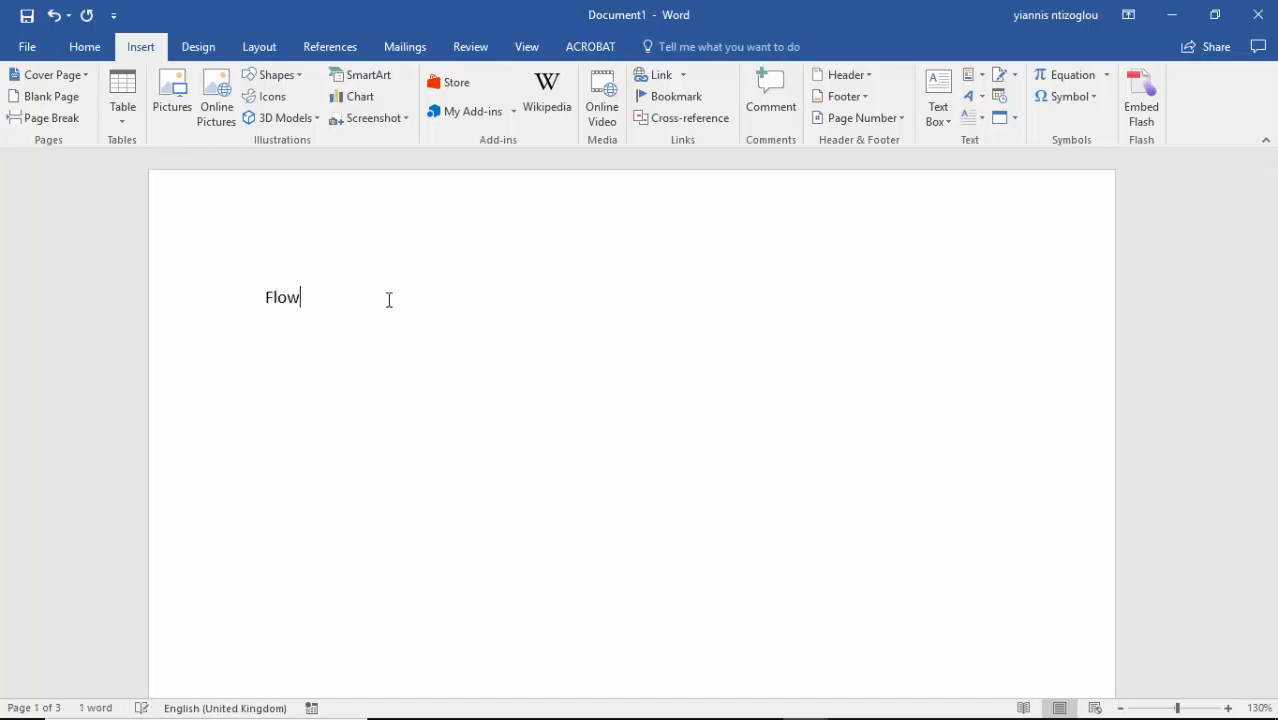
text( Chart Structure for a Video)
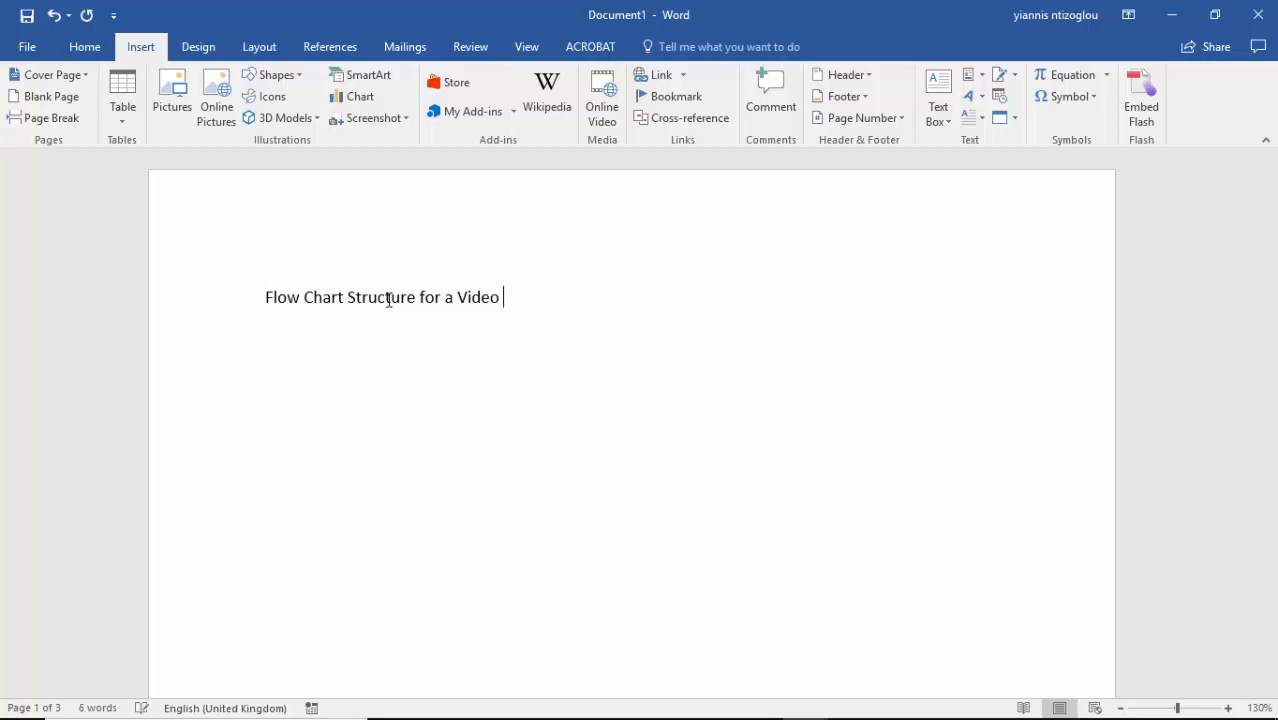
text( Game - You)
key(BackSpace)
text(GameN)
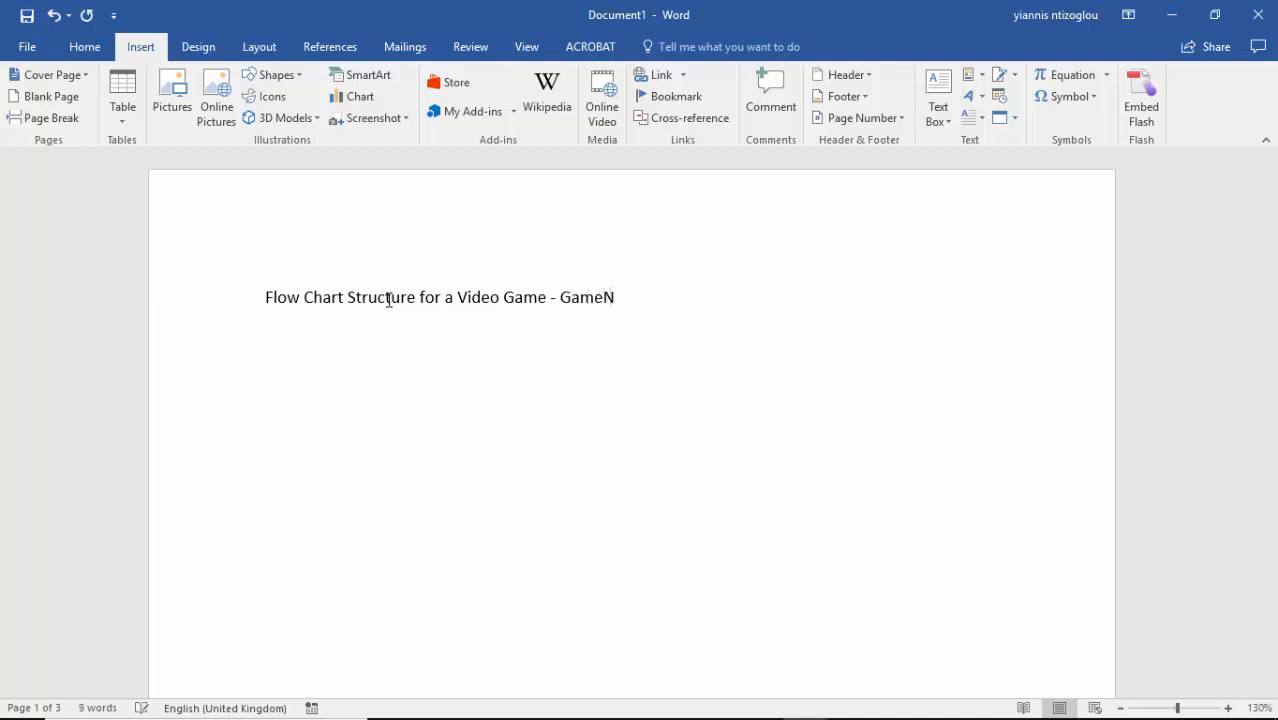
text(ameHNer)
key(BackSpace)
key(BackSpace)
key(BackSpace)
text(ere)
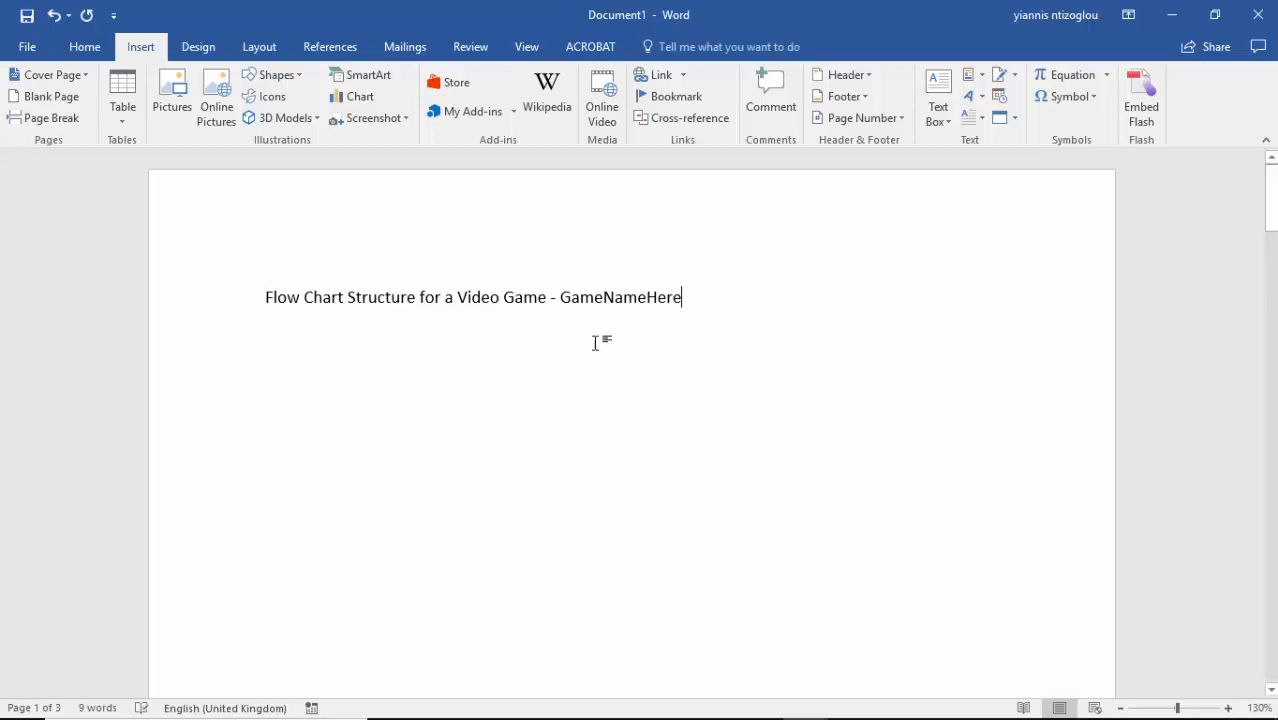
- Make "GameNameHere" bold in the title and start a new line below the title
drag(699, 297, 572, 306)
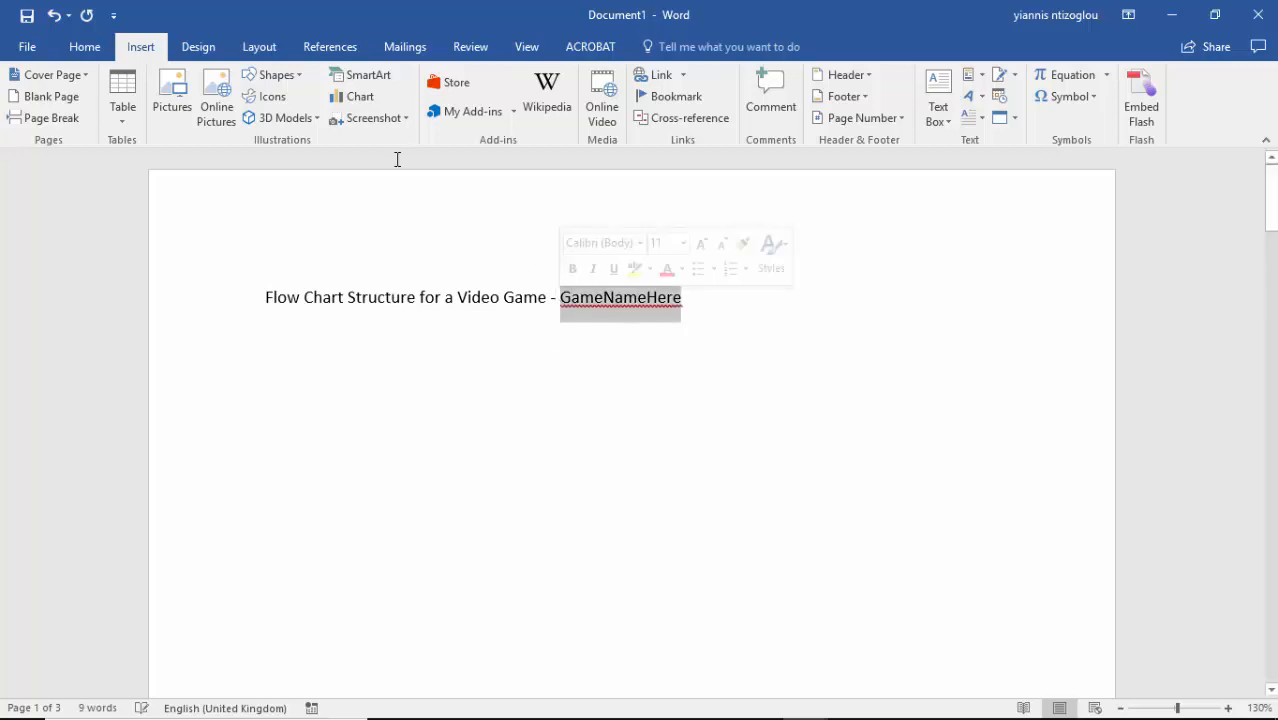
click(85, 47)
click(161, 111)
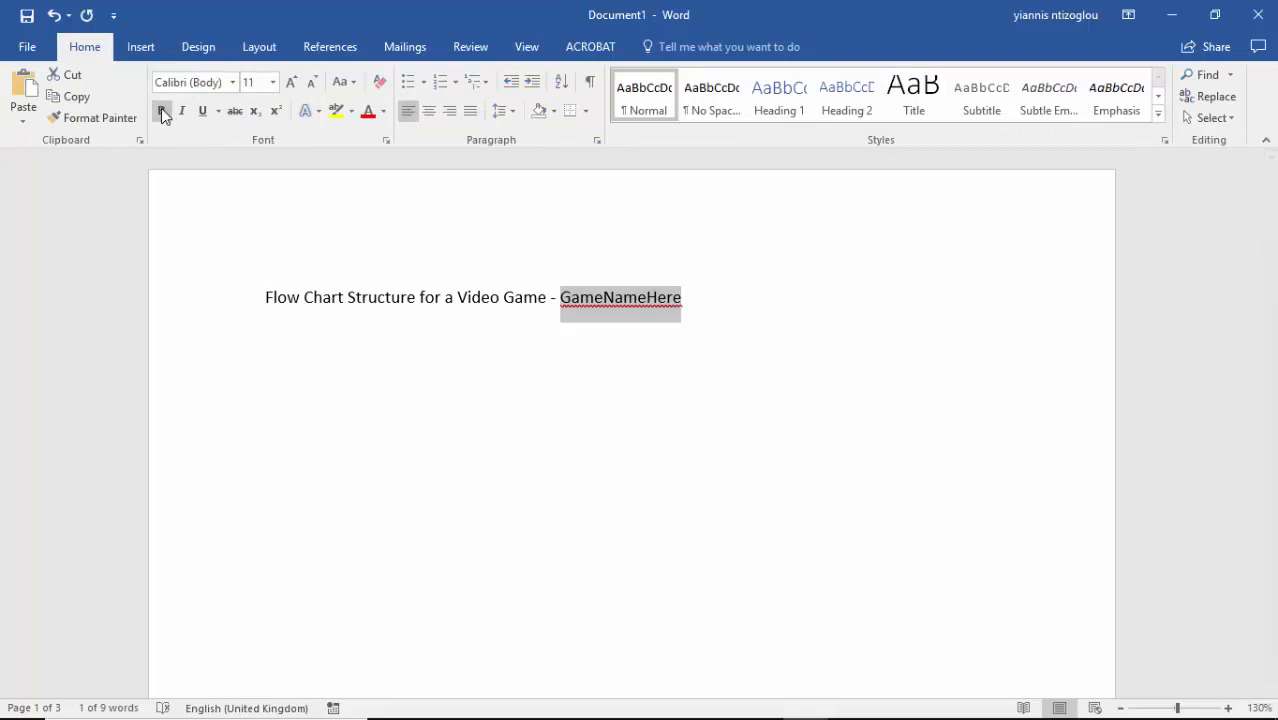
click(747, 303)
key(Return)
key(Return)
key(Return)
key(Return)
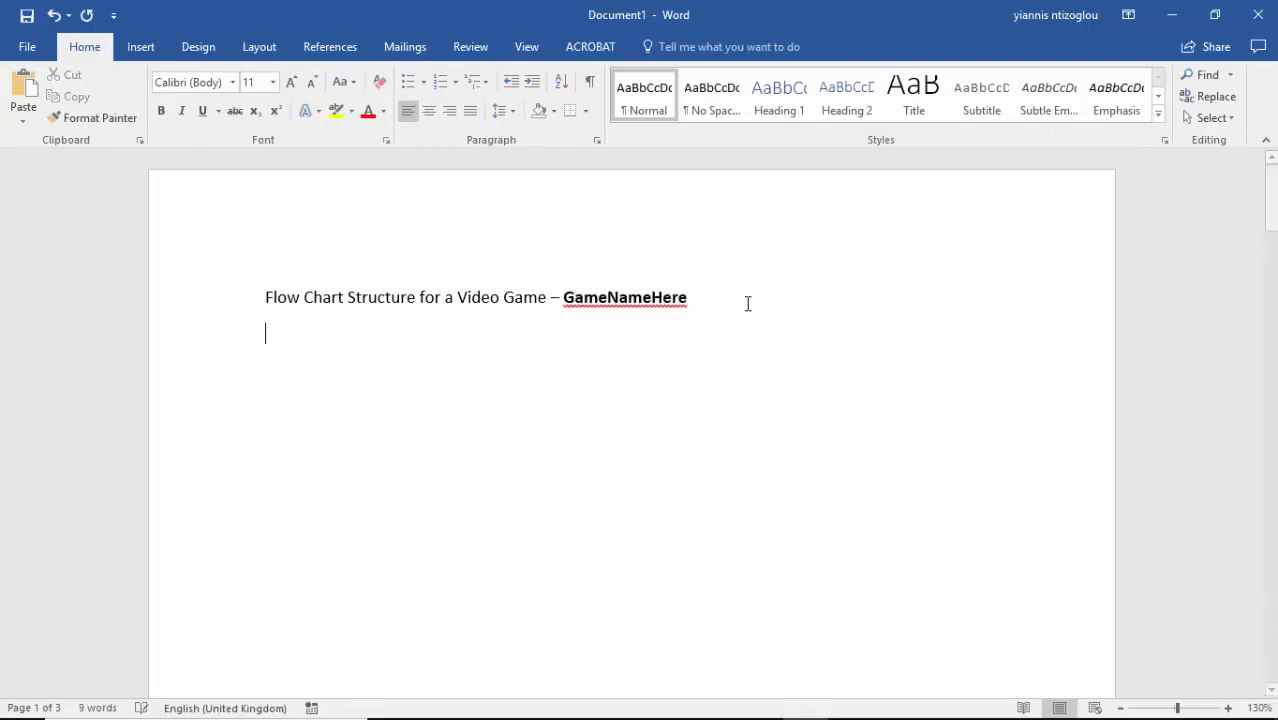
- Apply the Heading 1 style to the whole title line
click(332, 334)
drag(750, 308, 262, 300)
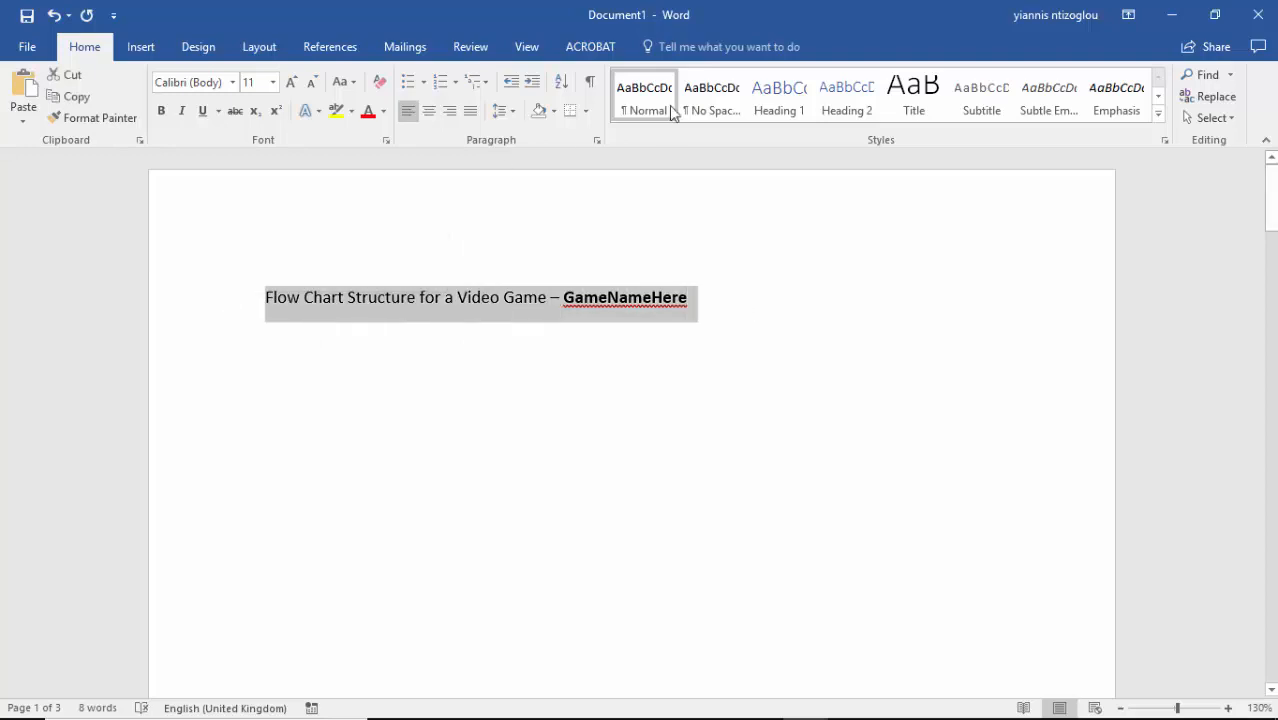
click(779, 97)
click(848, 374)
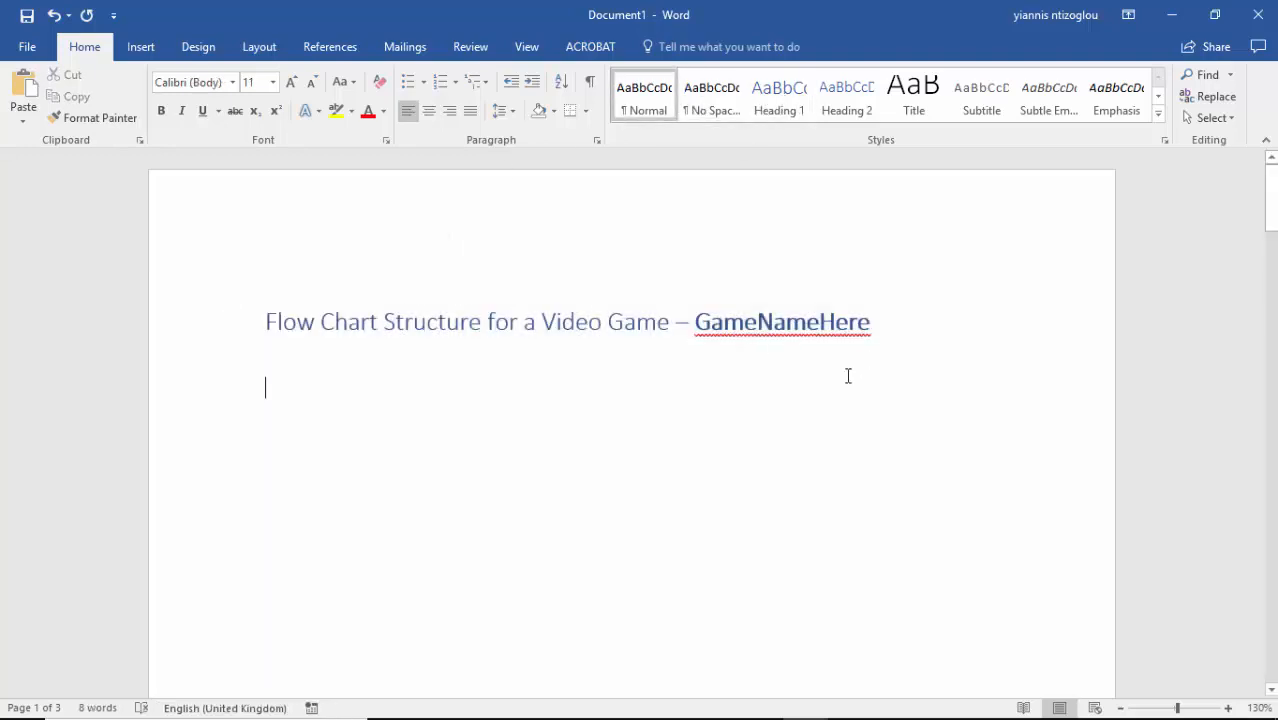
- Change the title's font colour to black and place the cursor on the empty line below it
drag(921, 317, 234, 316)
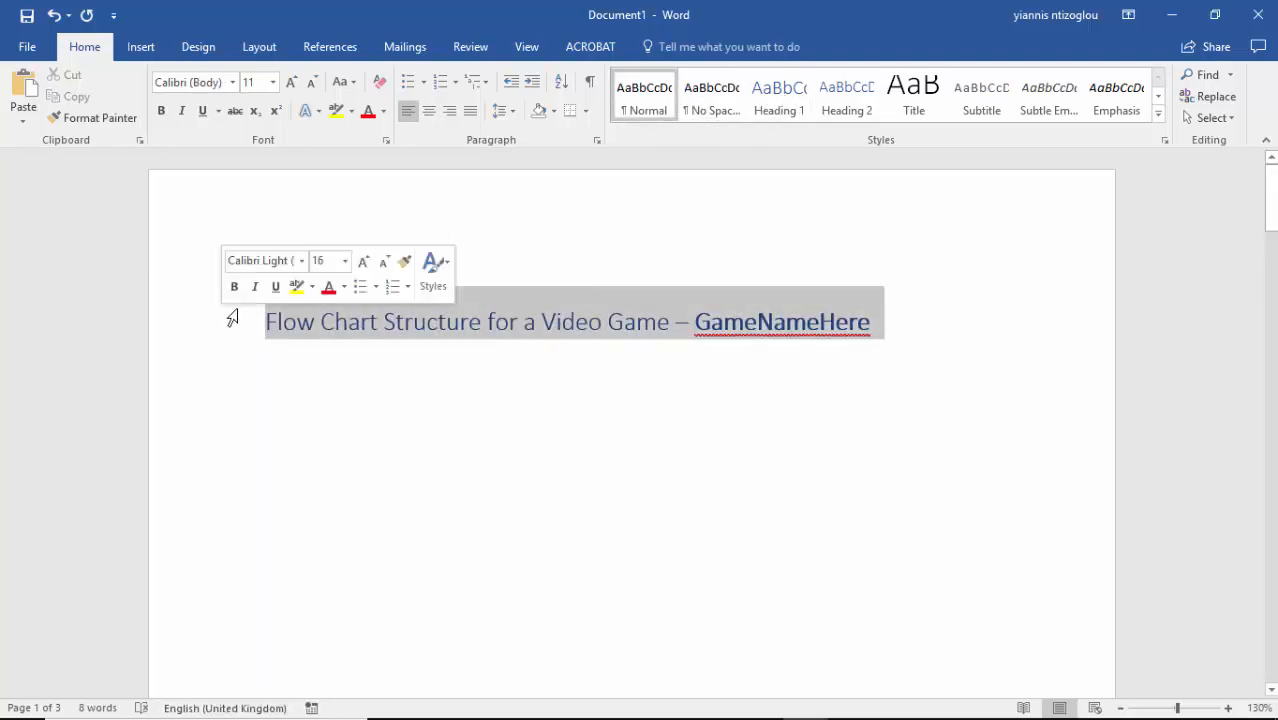
click(383, 112)
click(383, 176)
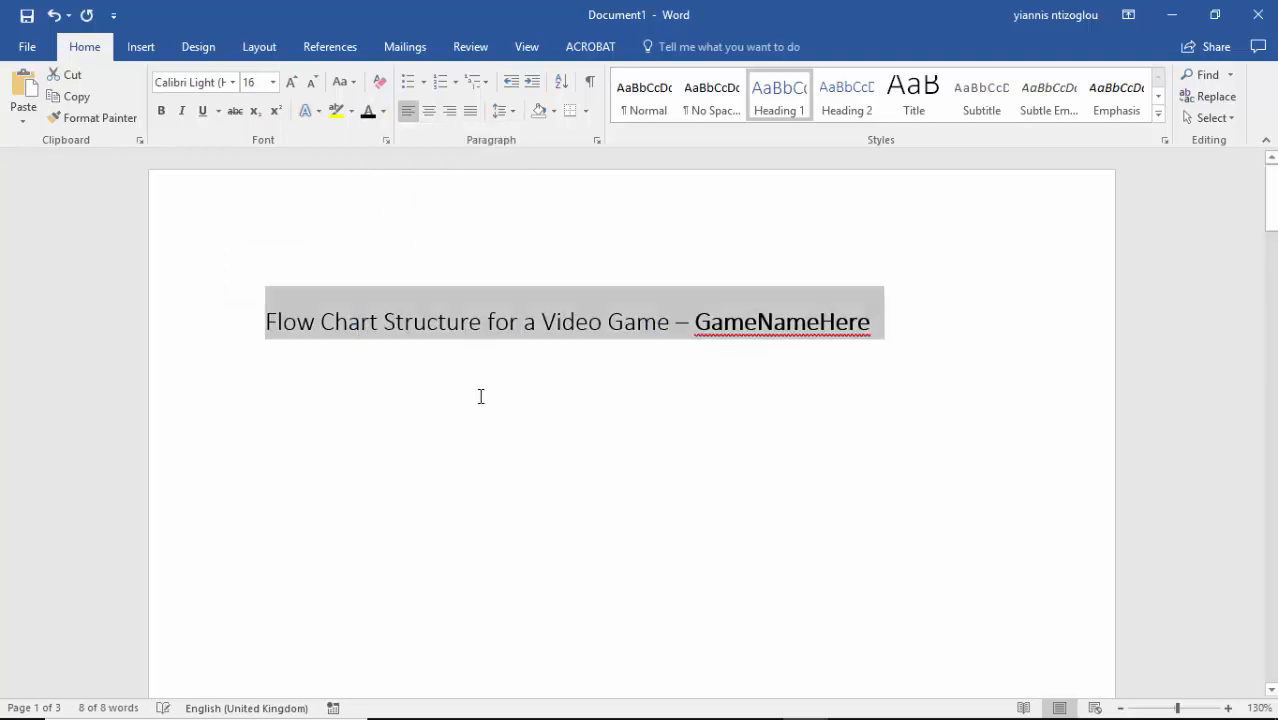
click(531, 385)
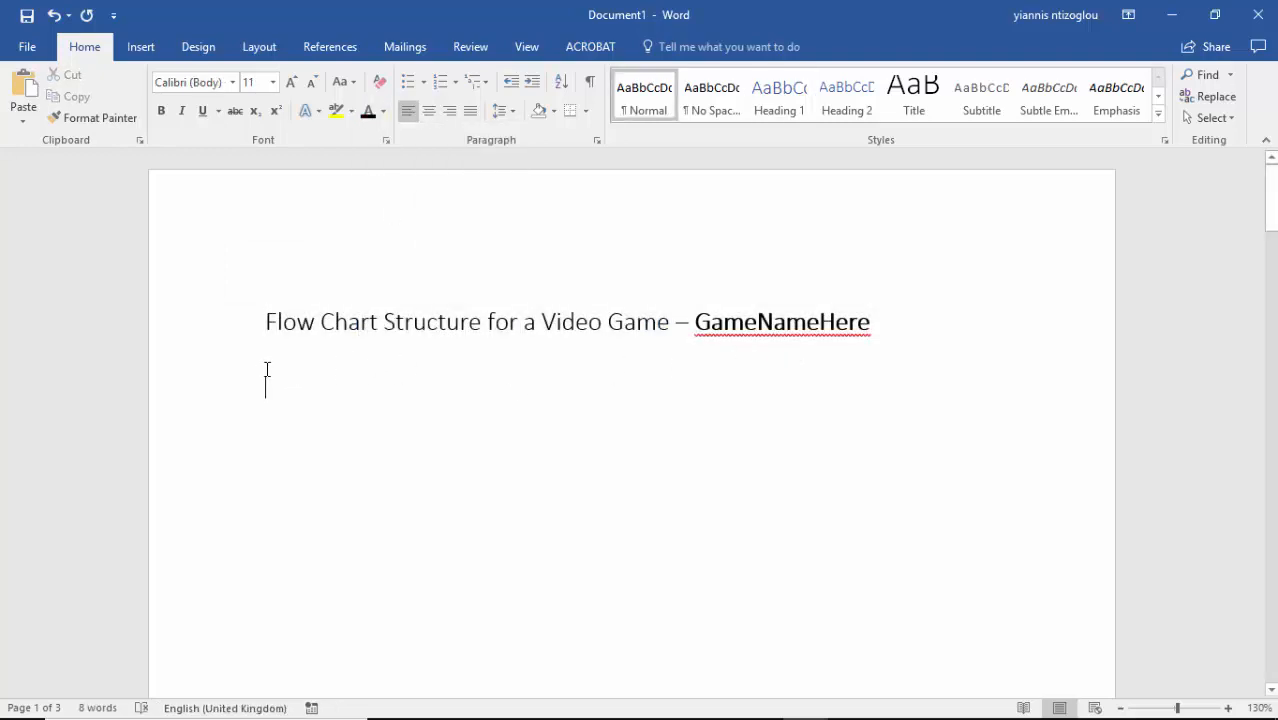
- Insert a table with six columns and three rows below the title
click(138, 48)
click(122, 95)
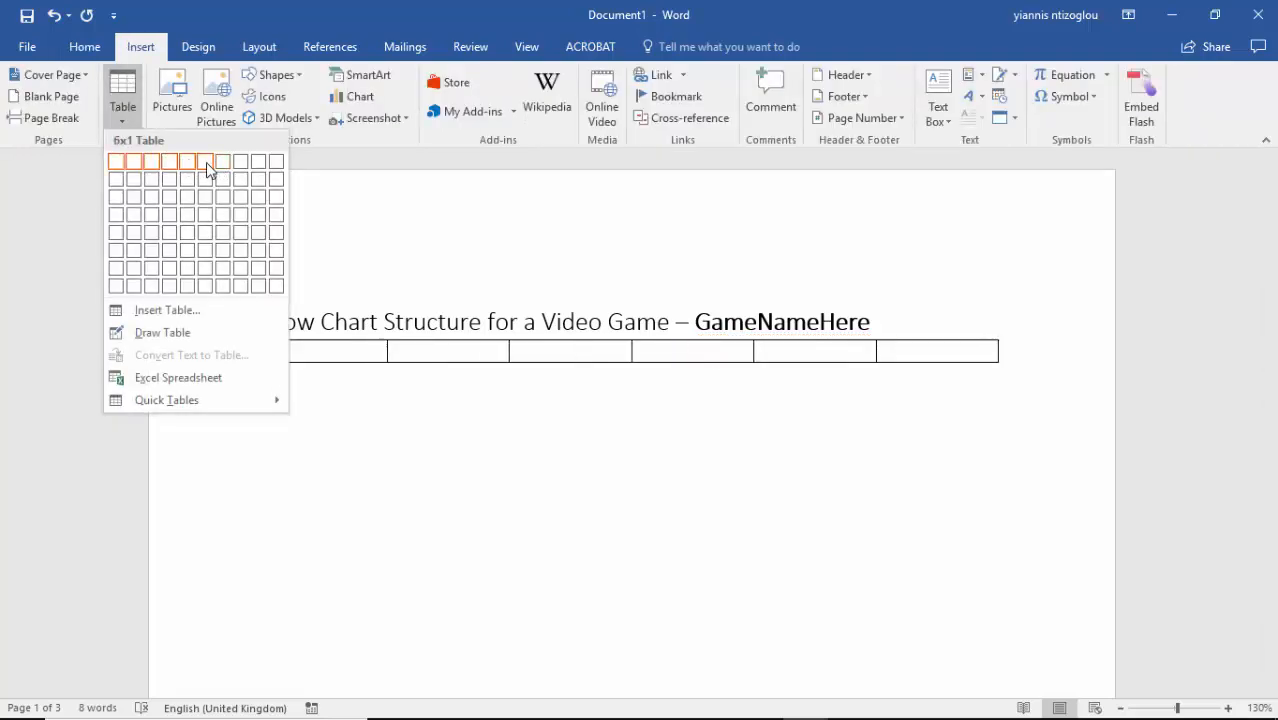
click(204, 197)
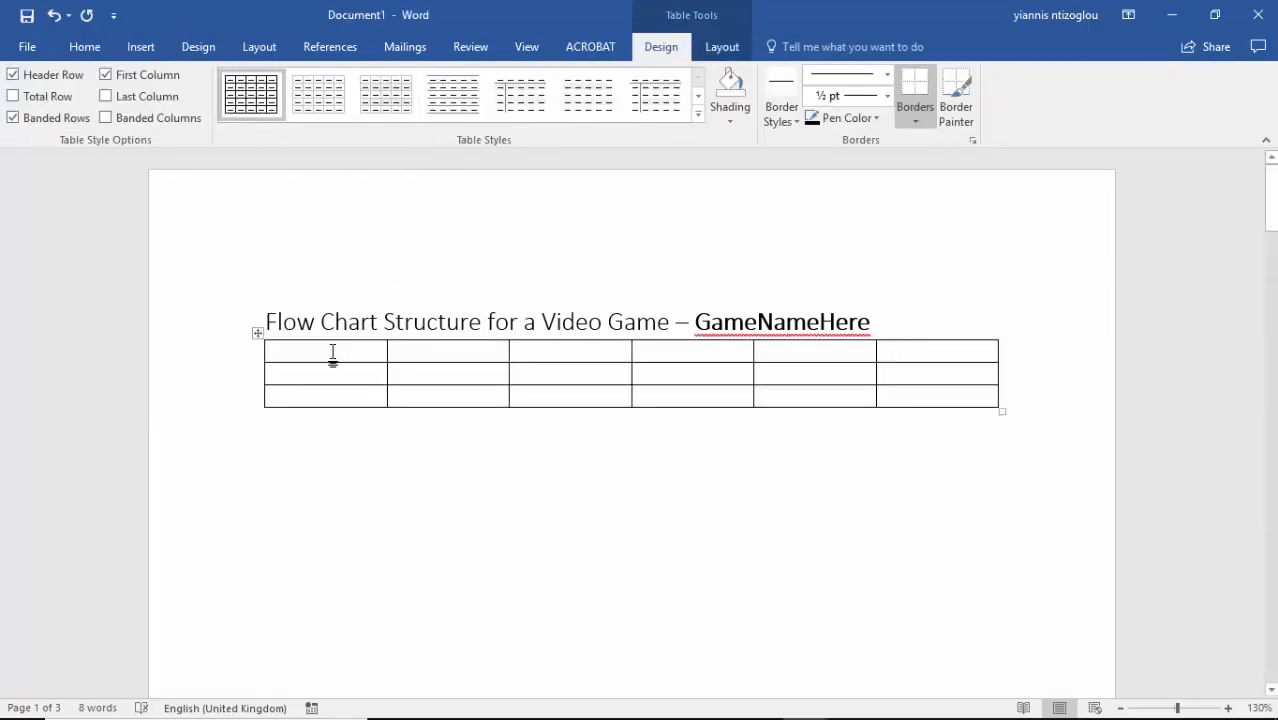
- Label the table's header cells Terminator, Data, Process, Display, Decision and Flow Line, and make the two rows below taller
text(Te)
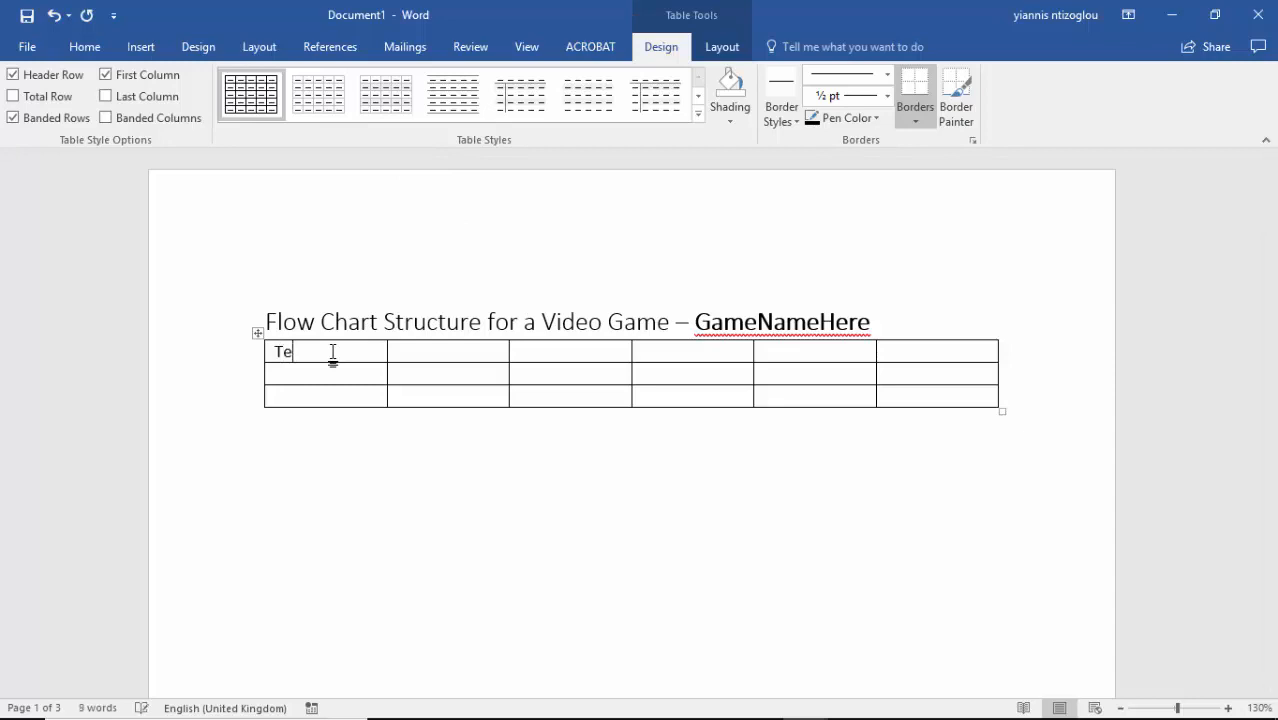
text(rminator Data)
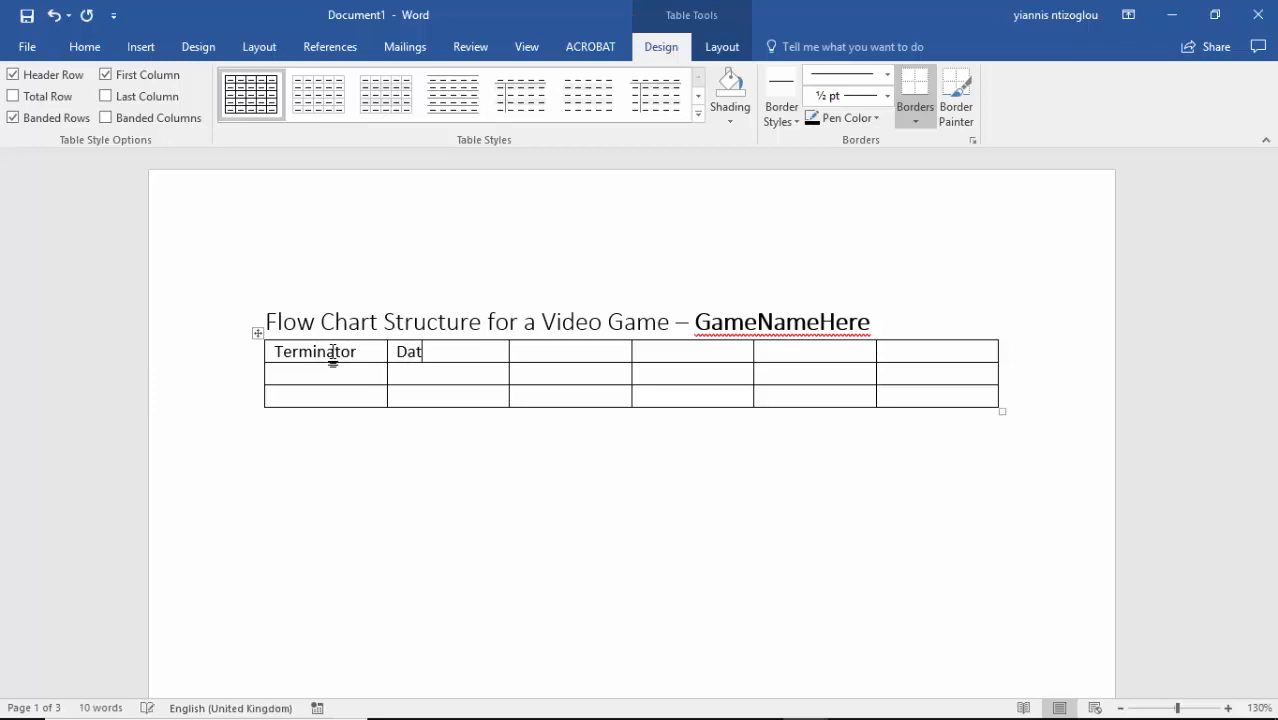
key(Tab)
text(Process)
key(Tab)
text(Displ)
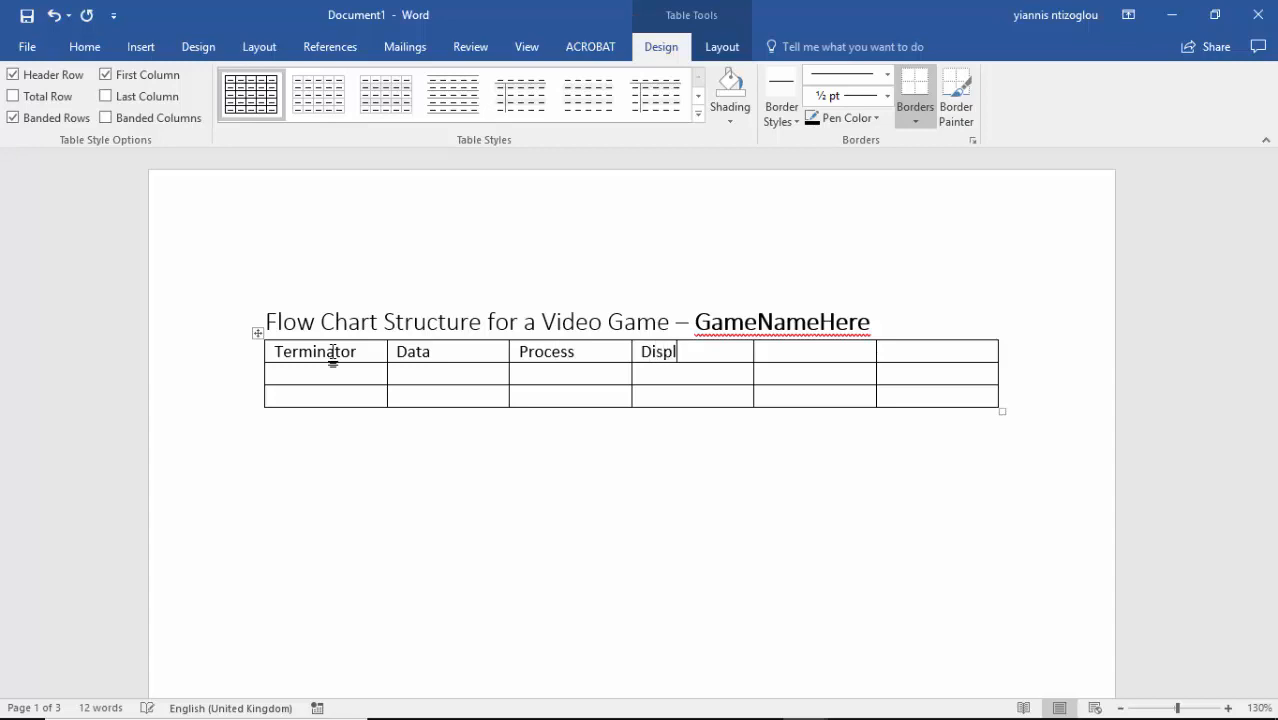
text(ay)
text(Decision)
key(Tab)
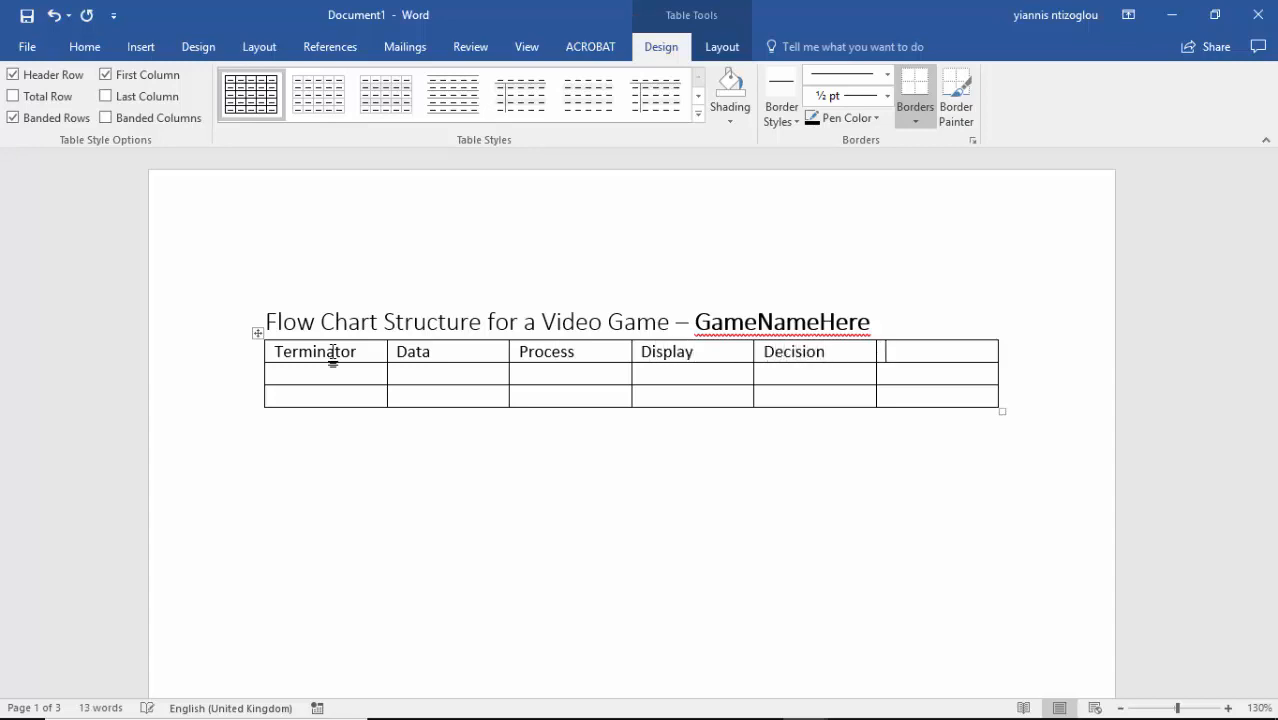
text(Flow Line)
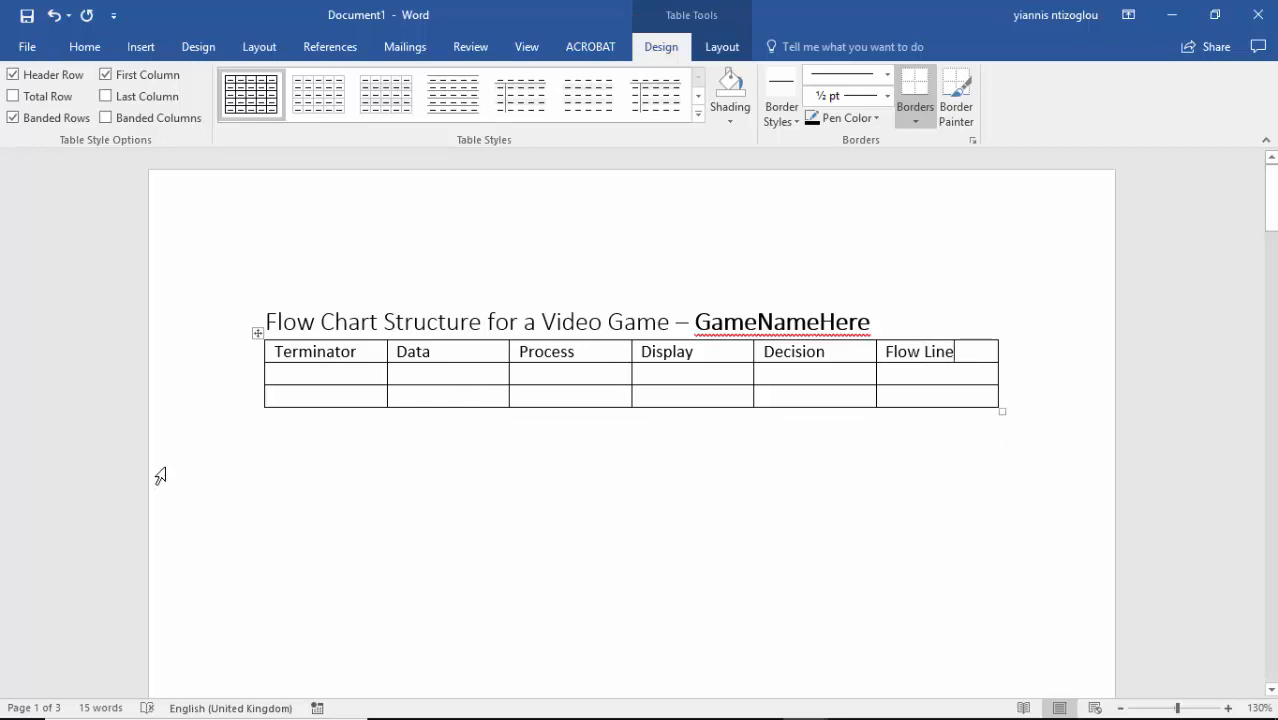
click(296, 372)
drag(426, 385, 430, 492)
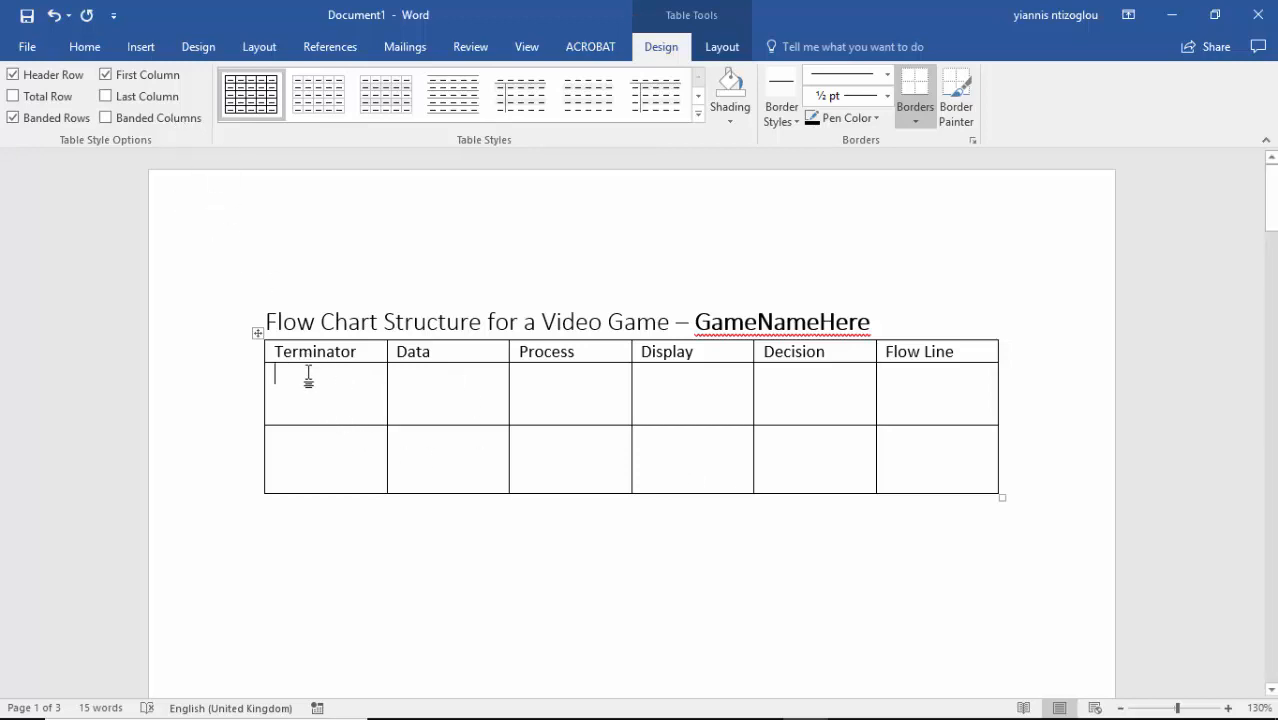
- Draw a flowchart Terminator shape about 2.1 cm wide and 0.9 cm high in the cell below the Terminator header
click(138, 47)
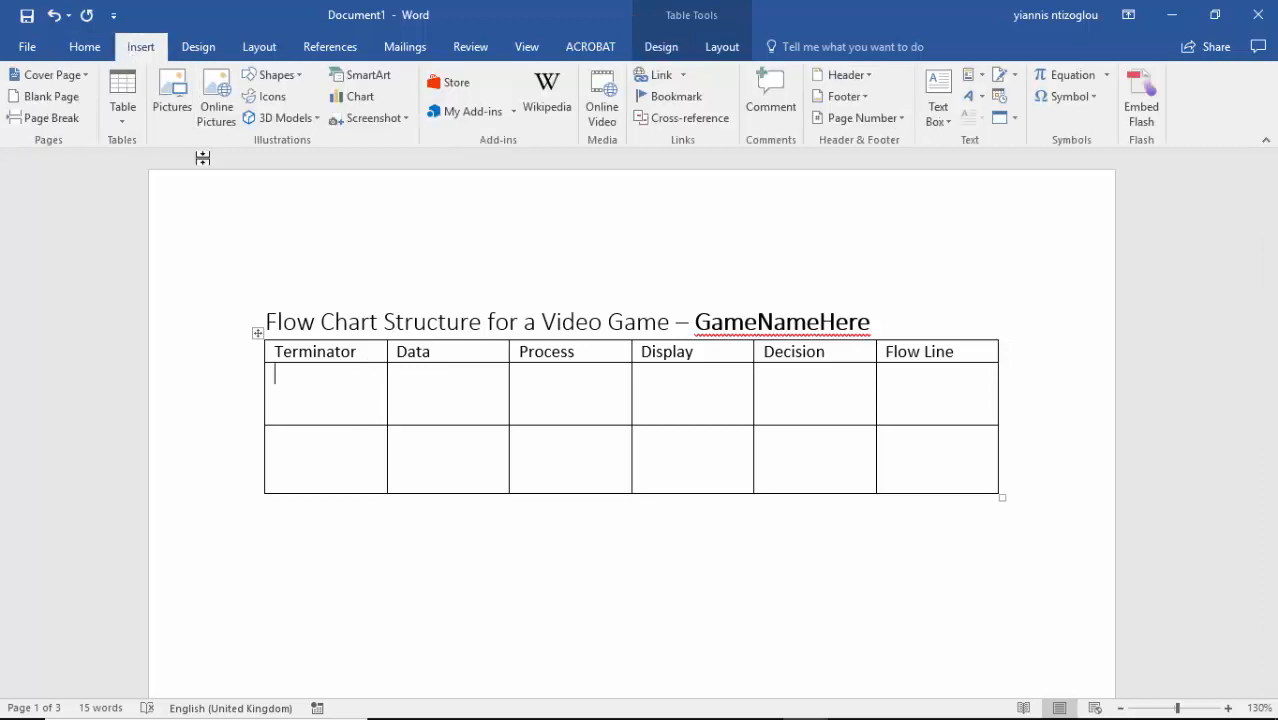
click(274, 75)
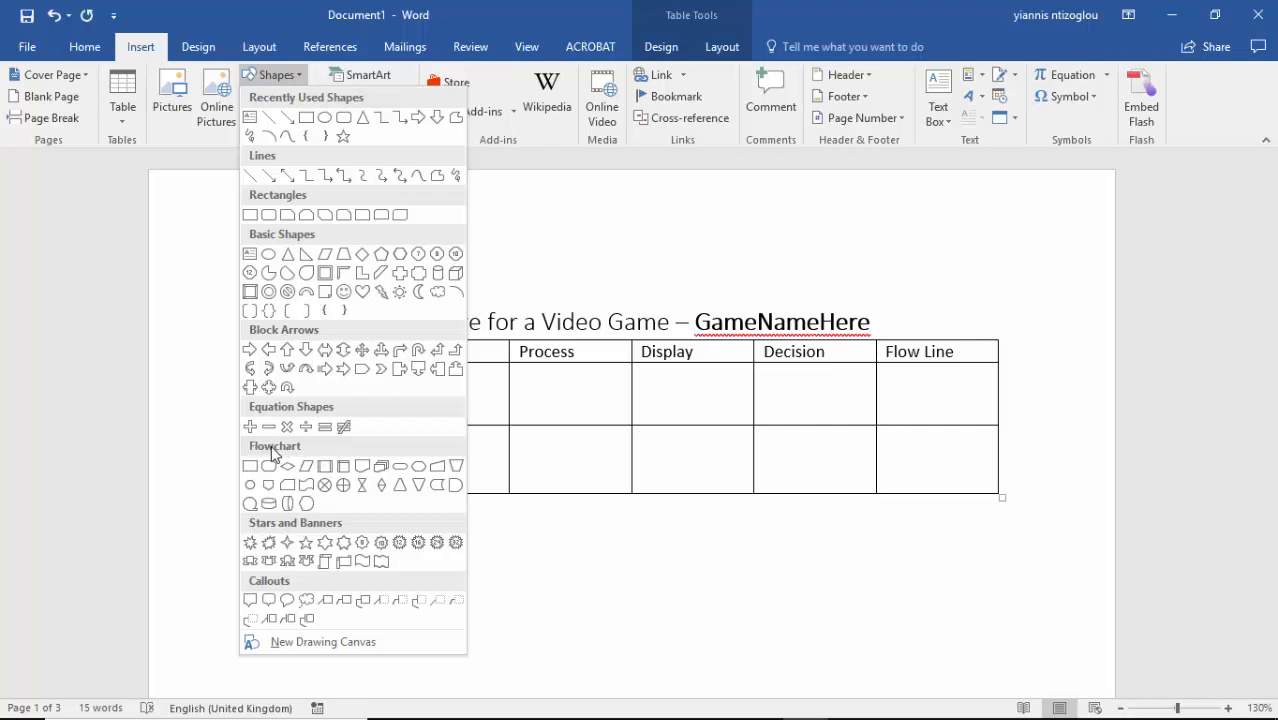
click(400, 467)
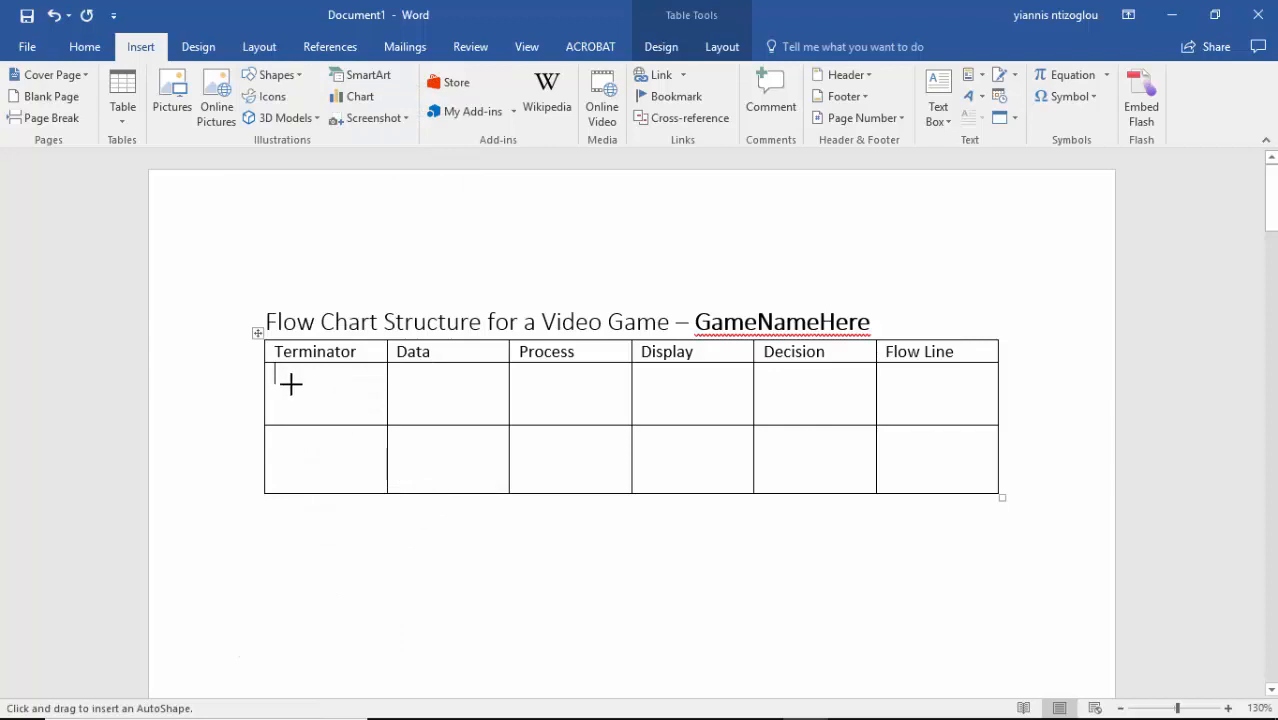
mouse_move(277, 373)
mouse_down()
mouse_move(376, 416)
mouse_move(349, 416)
mouse_up()
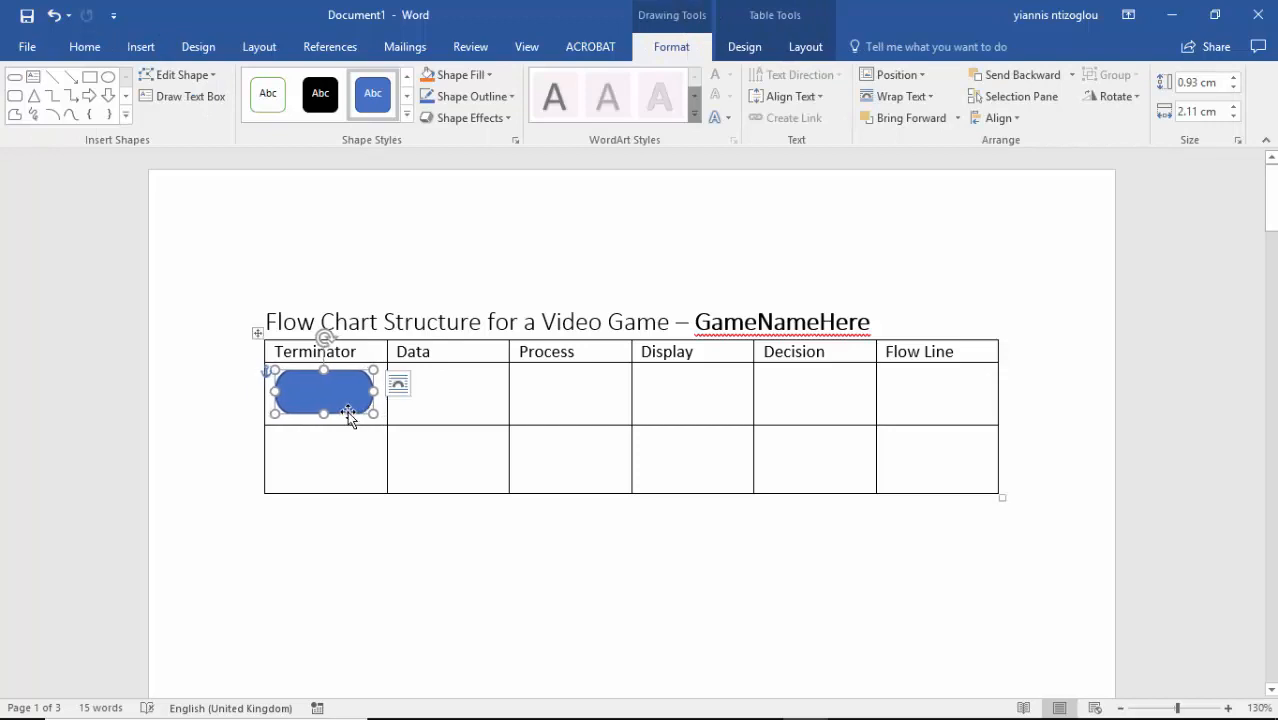
- Nudge the Terminator shape slightly down within its cell and label it Start
drag(349, 416, 349, 418)
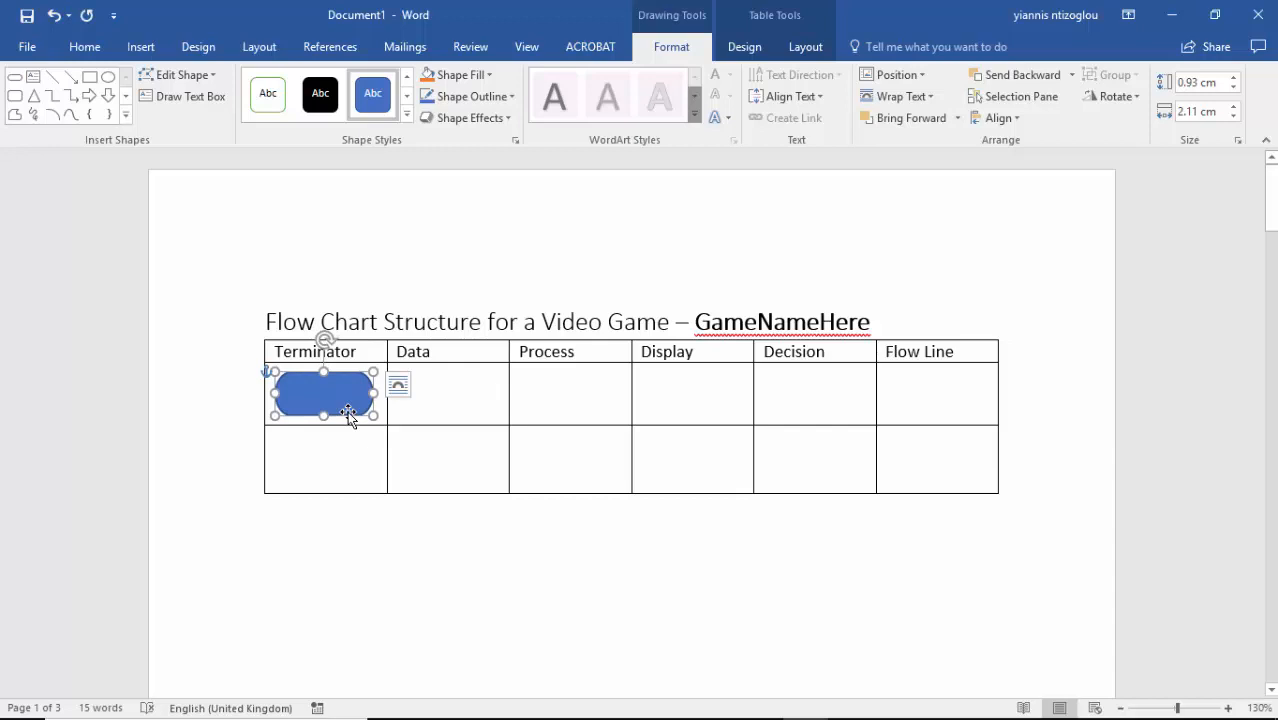
text(Start)
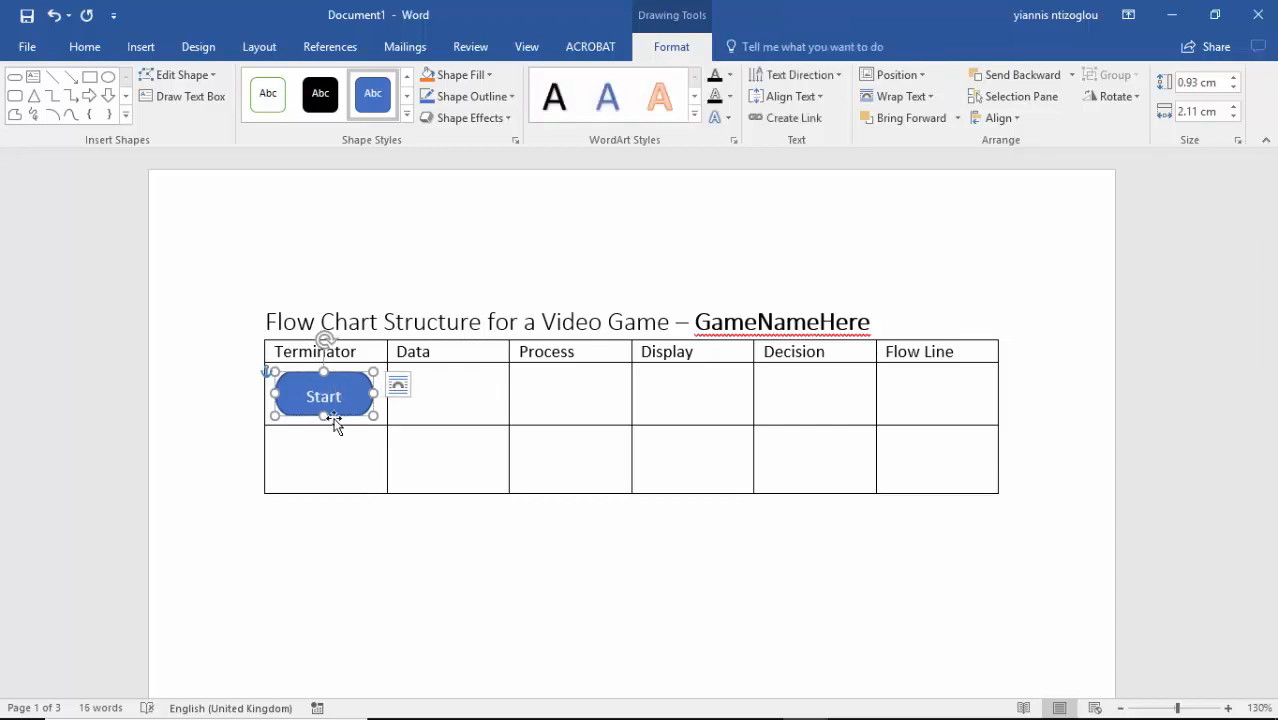
click(342, 416)
drag(418, 493, 418, 492)
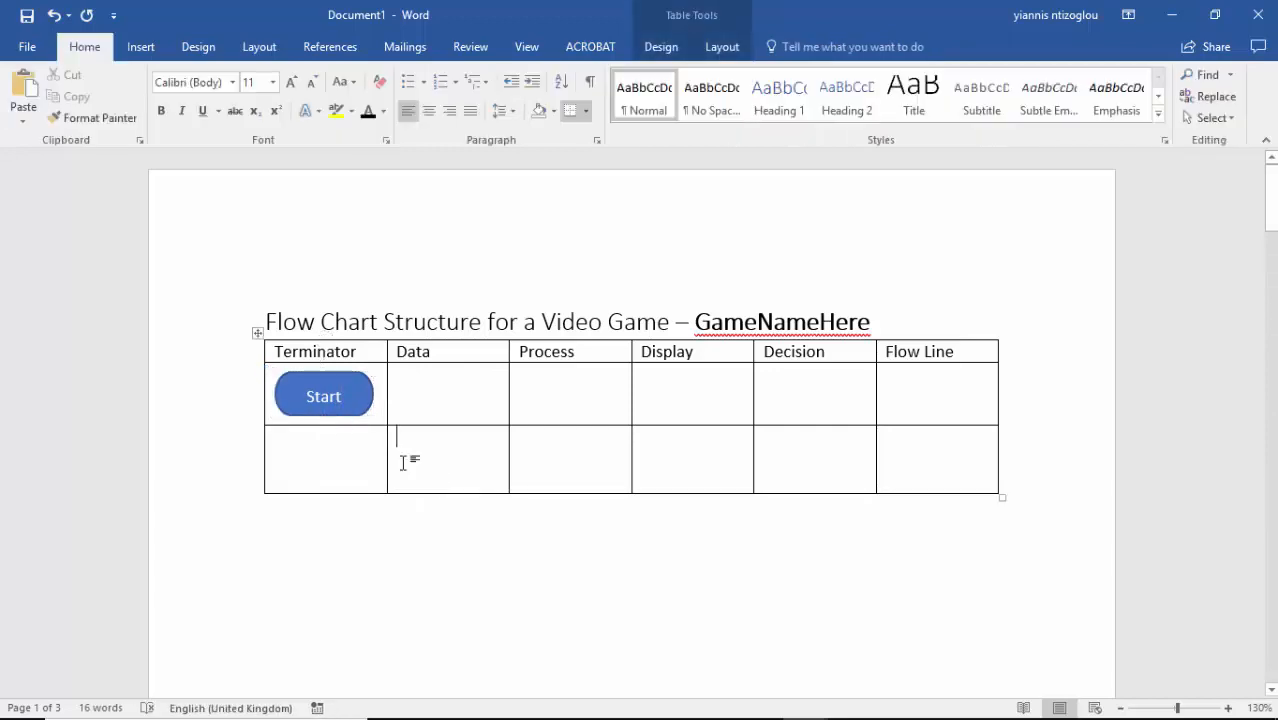
- Copy the Start shape into the cell directly below it and change the copy's label to End
click(340, 414)
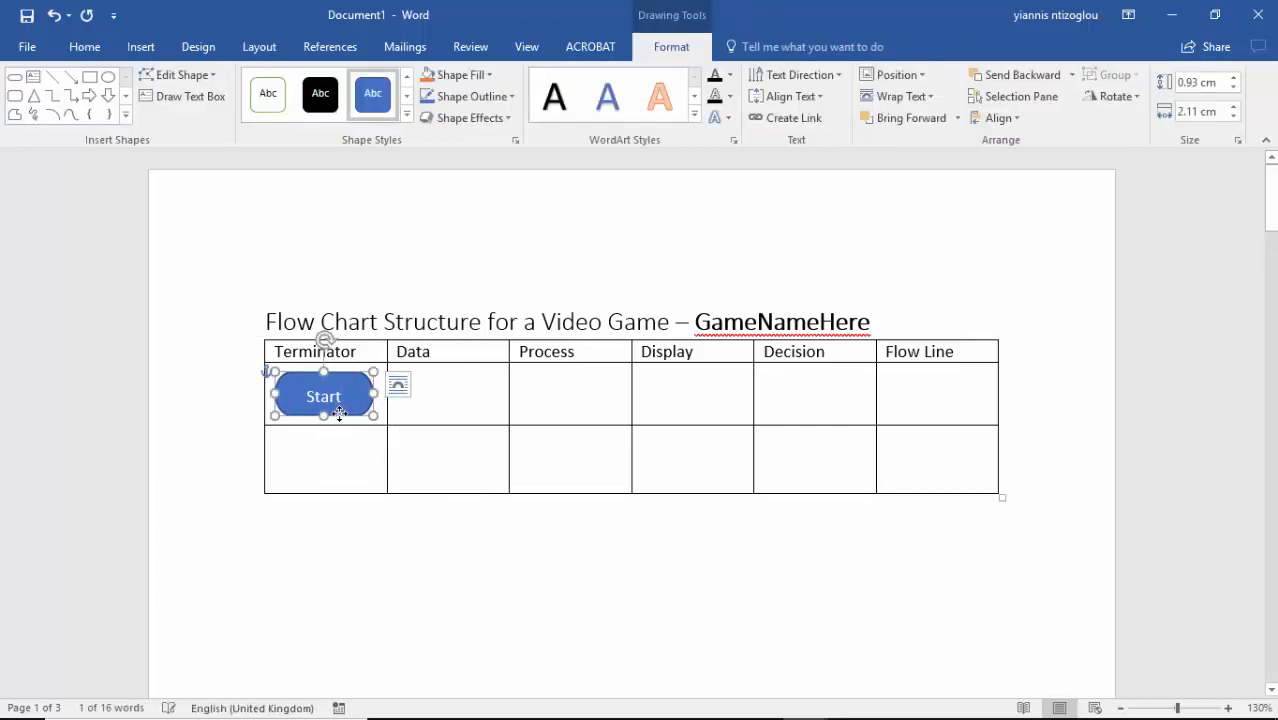
drag(340, 413, 351, 472)
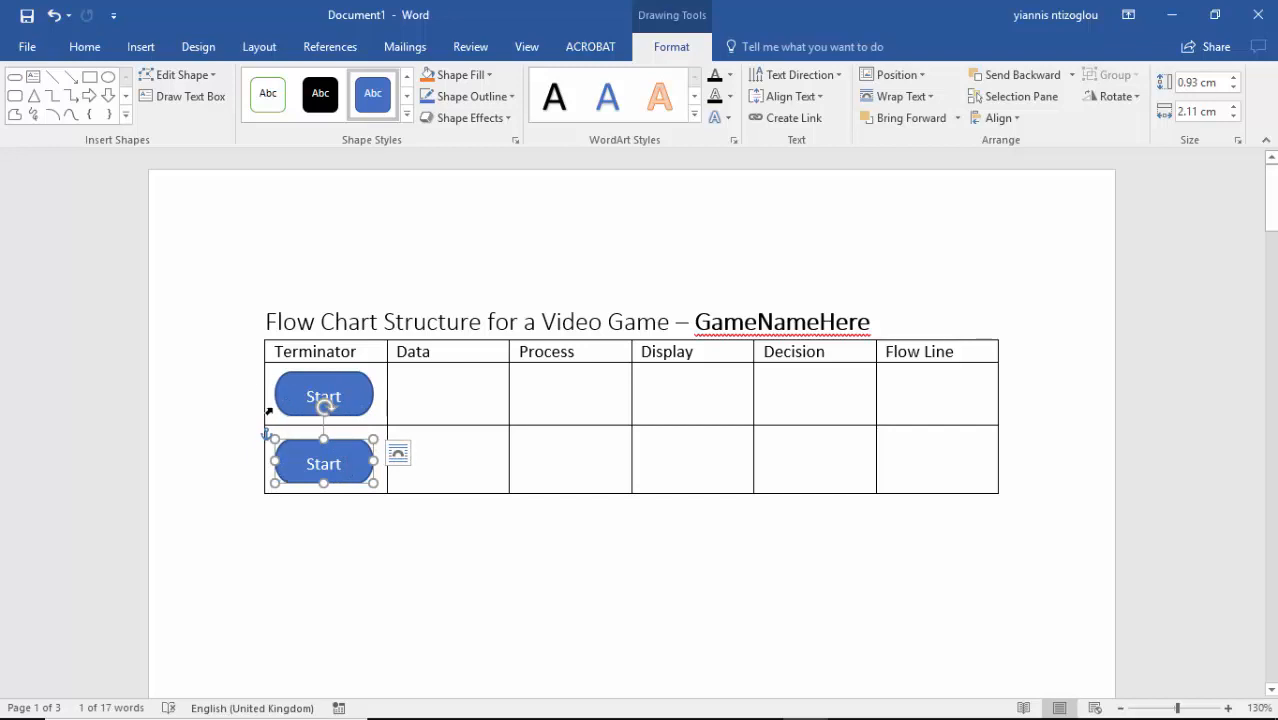
double_click(338, 464)
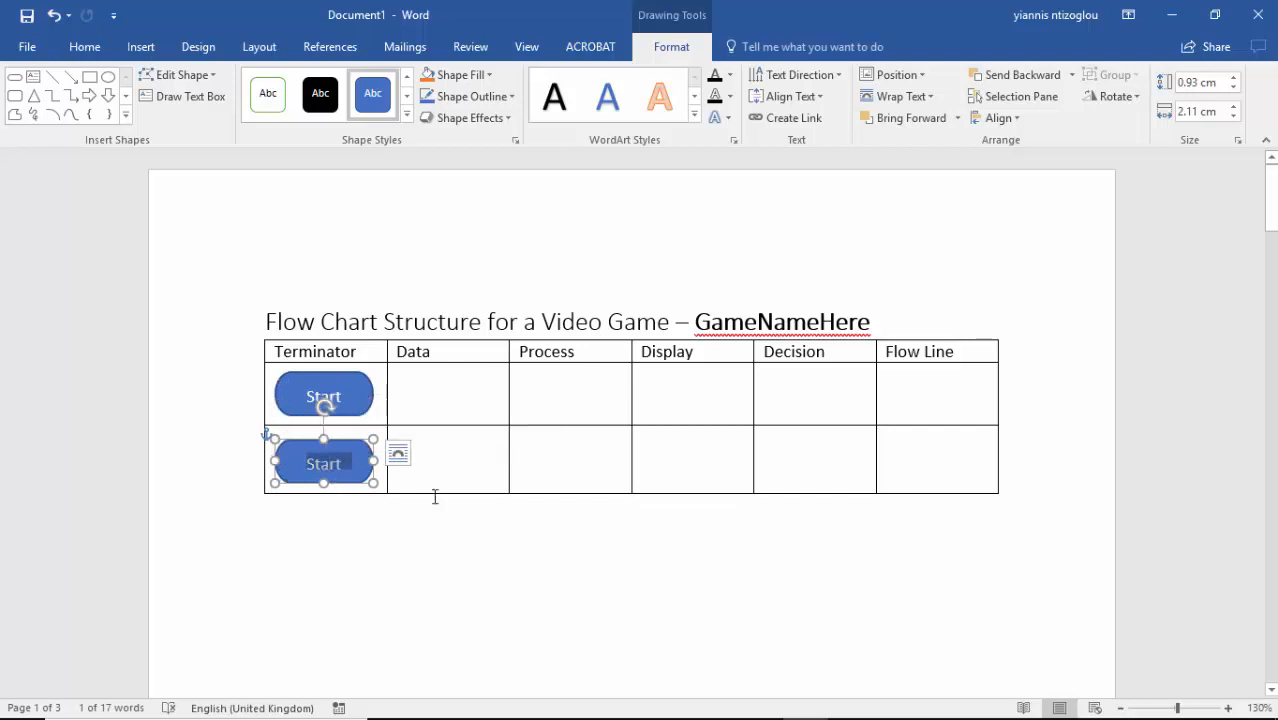
text(End)
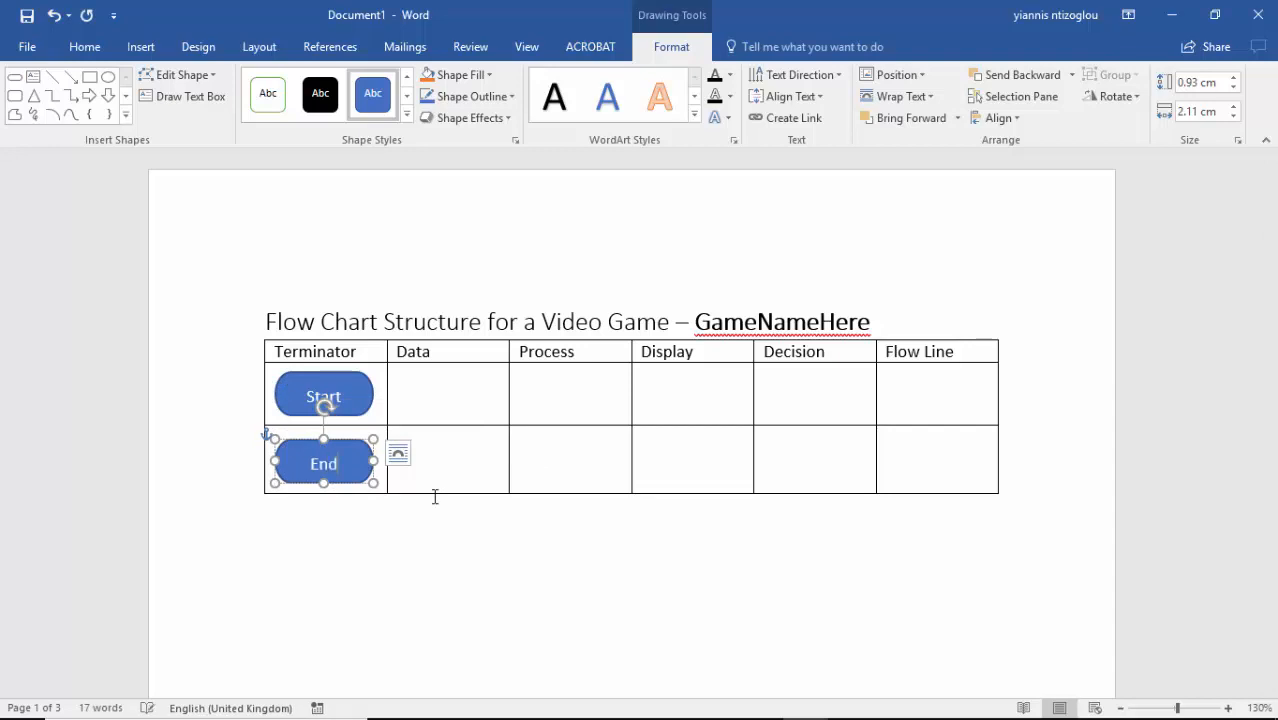
- Draw a flowchart Data shape about 2.7 cm wide and 1 cm high below the Data header, widening the column slightly to fit it
click(481, 386)
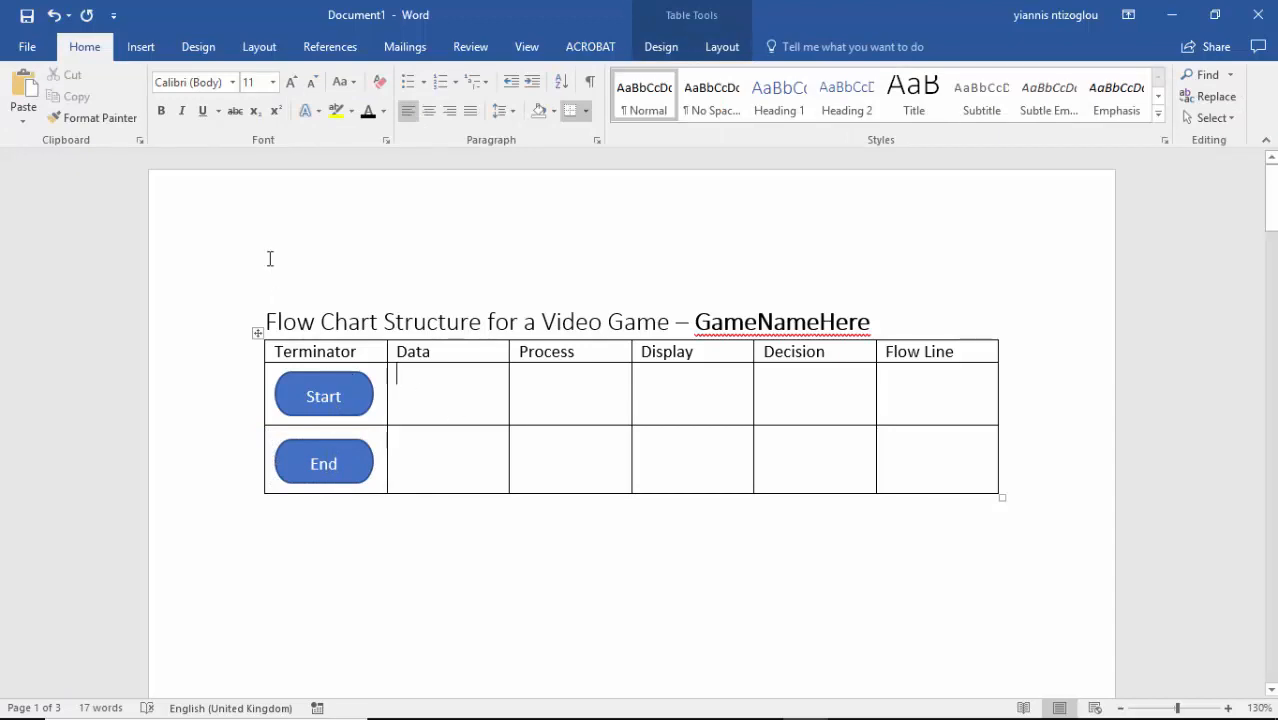
click(139, 47)
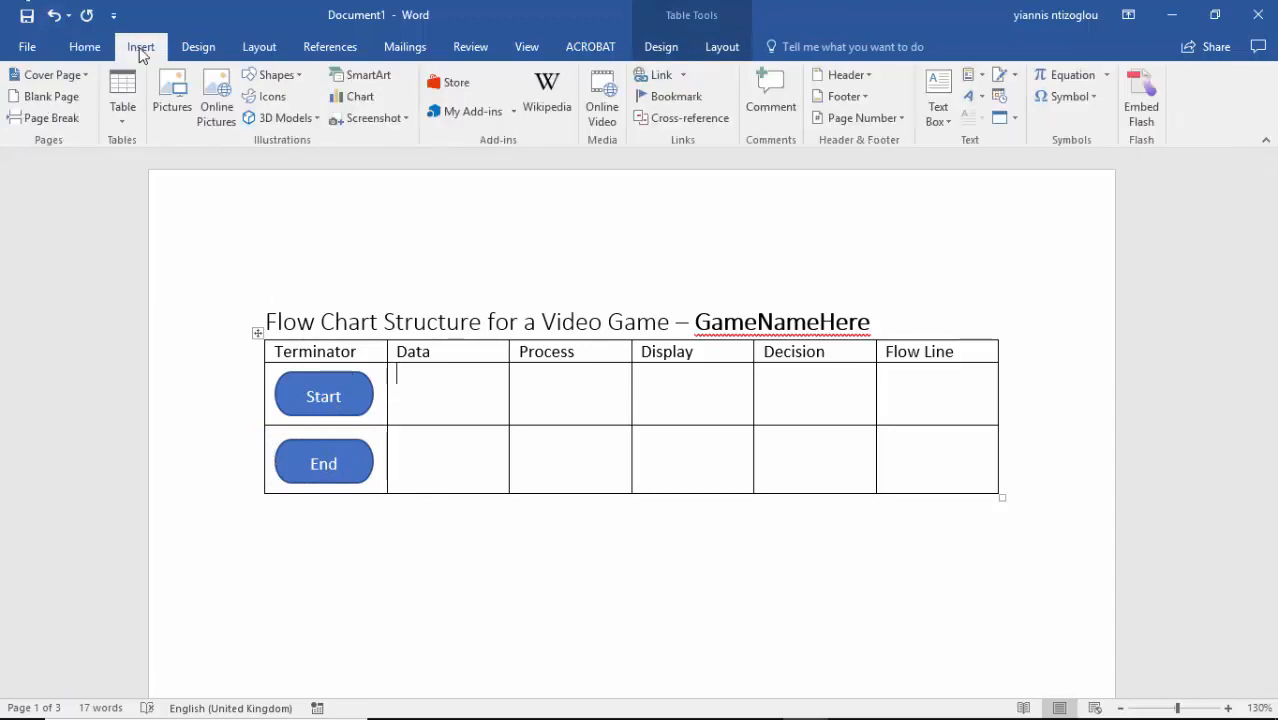
click(274, 75)
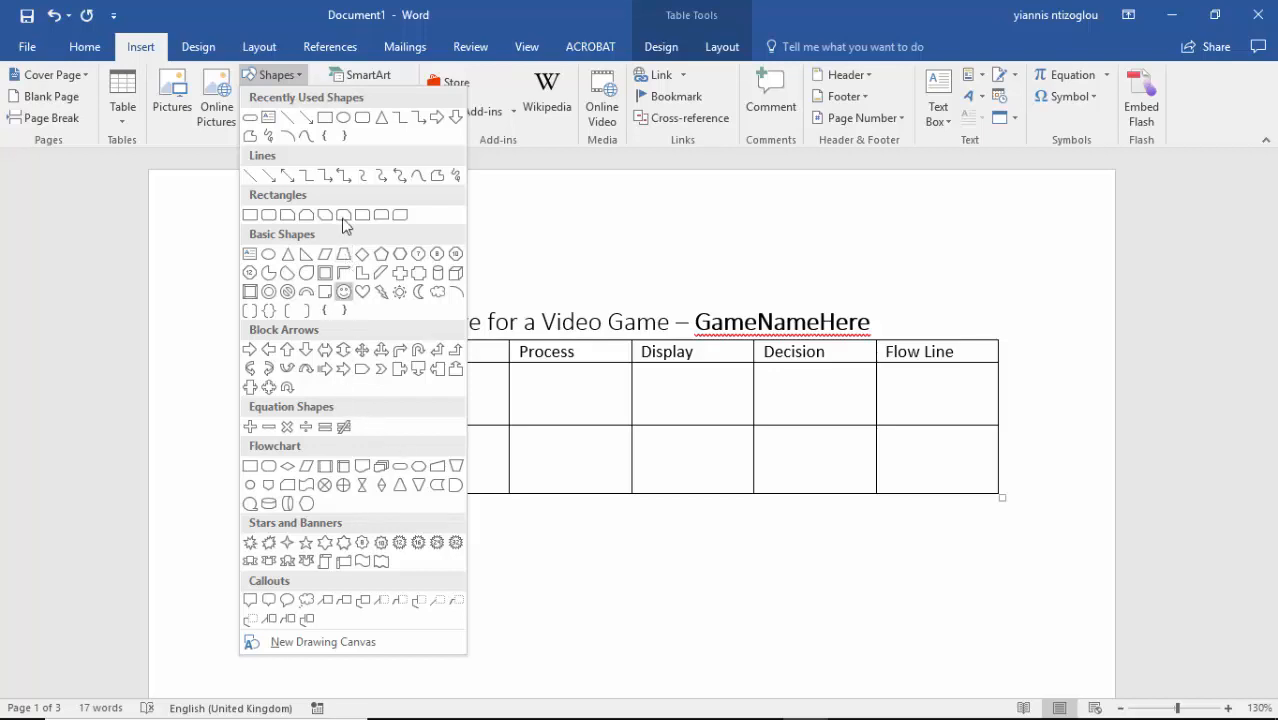
click(306, 467)
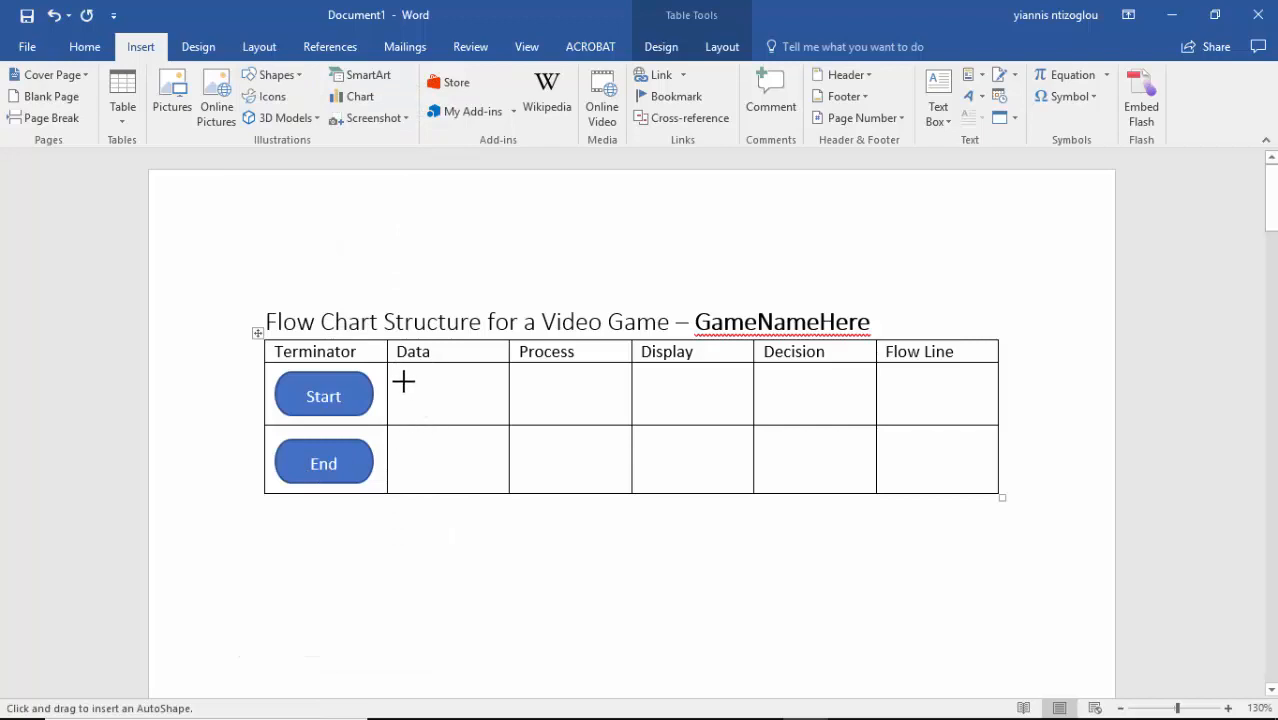
drag(398, 373, 511, 420)
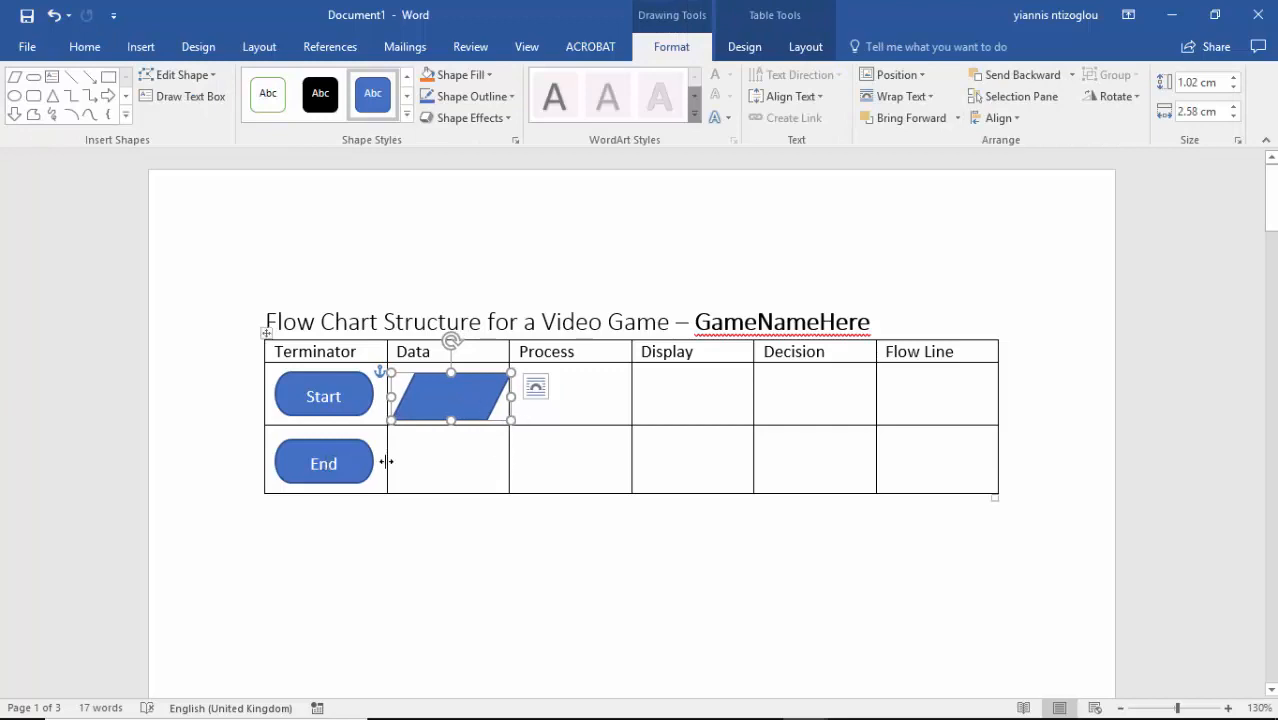
drag(386, 461, 380, 461)
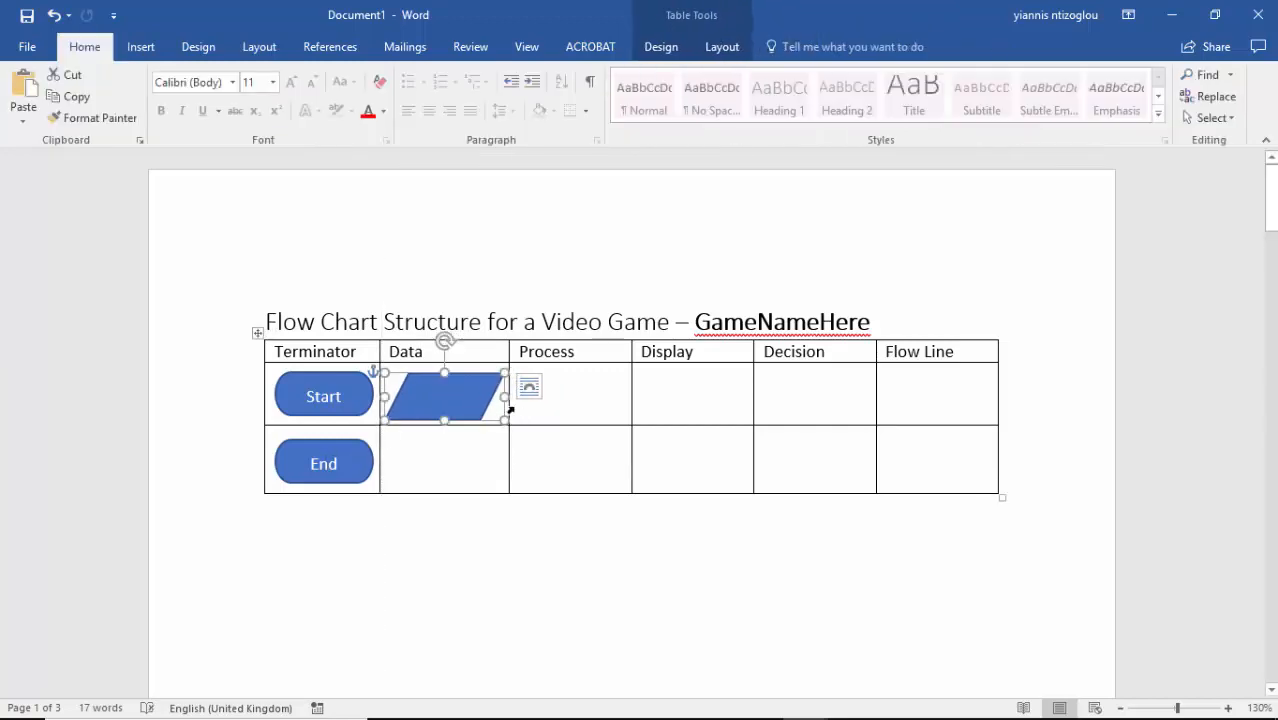
drag(505, 396, 509, 396)
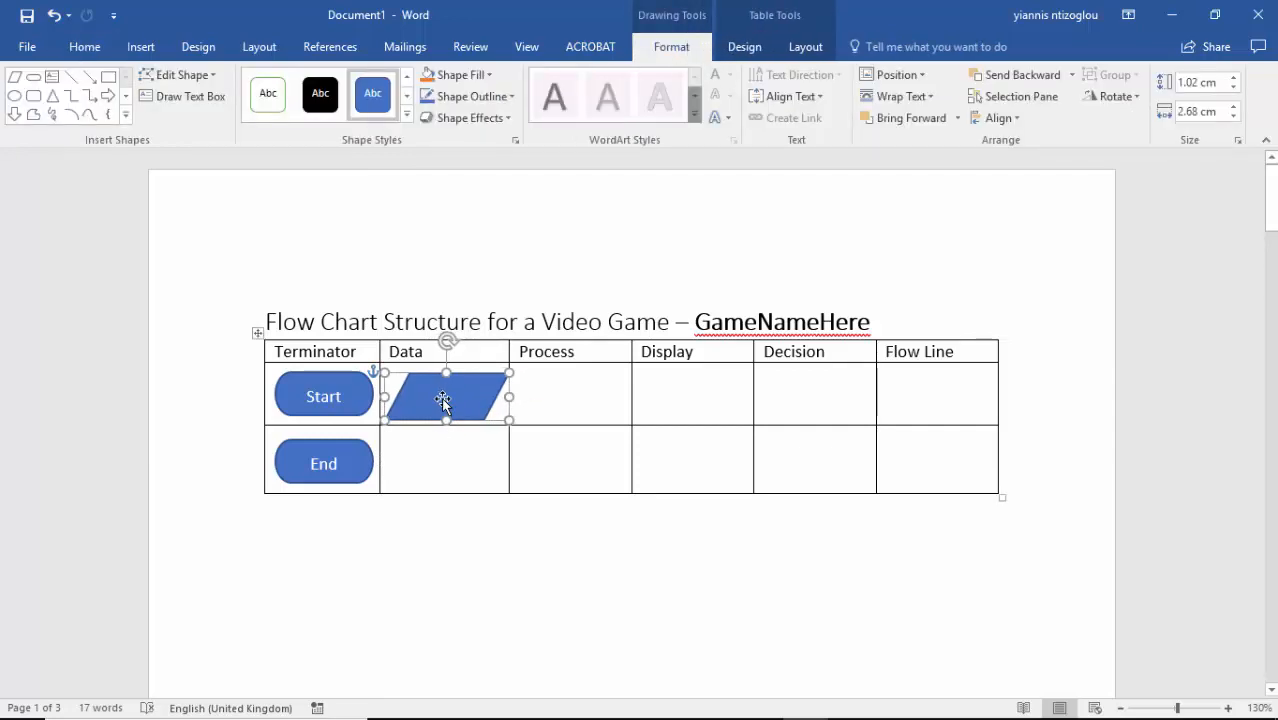
- Label the Data shape Input and place a copy labelled Output in the cell below it
text(Input)
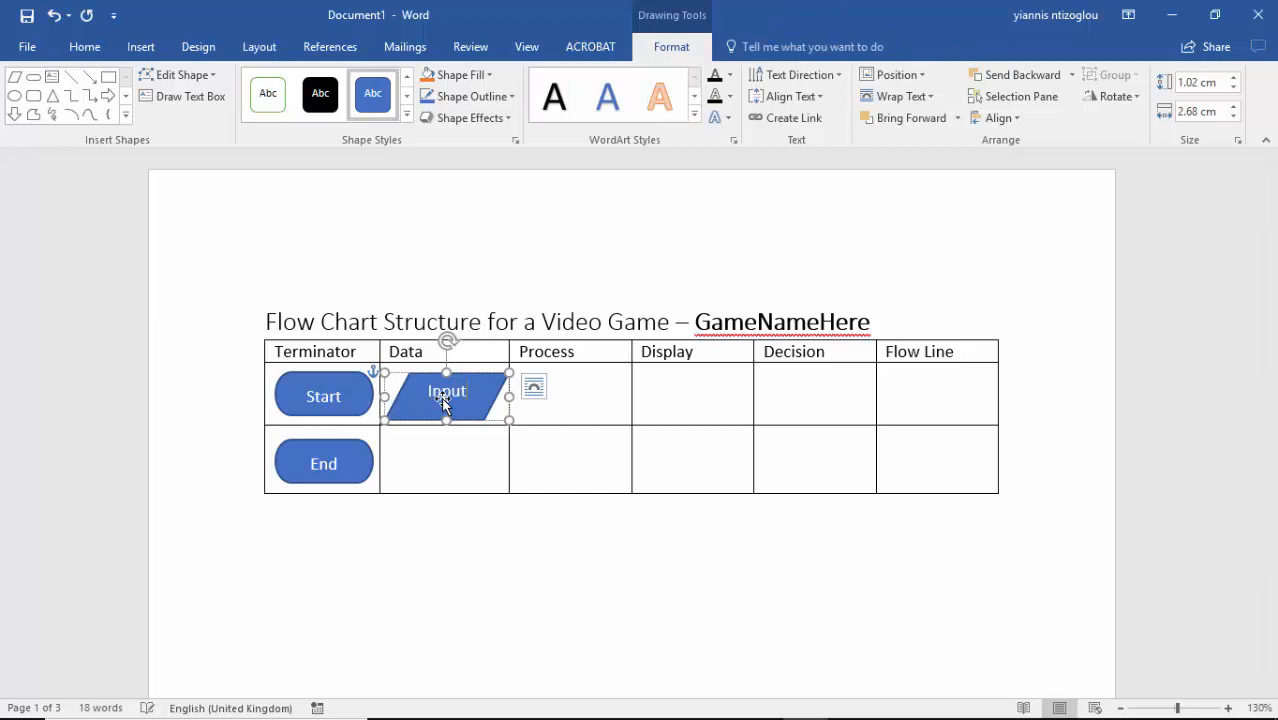
click(528, 436)
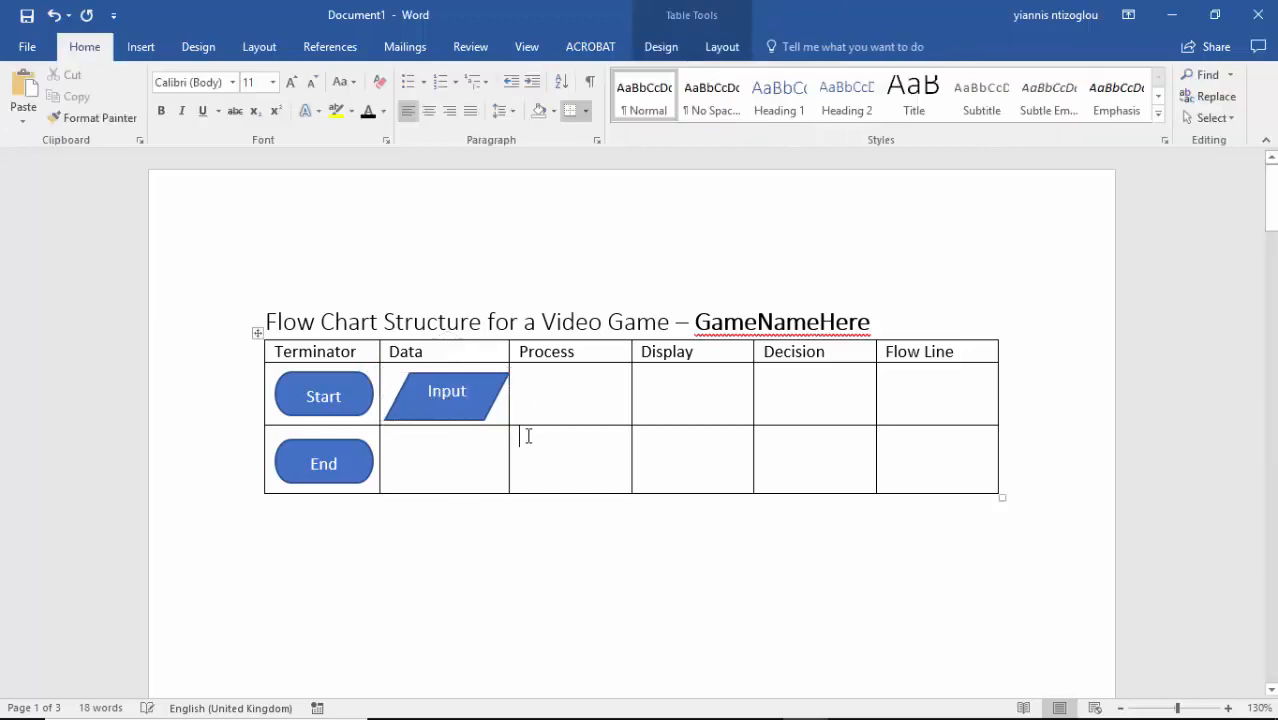
click(461, 414)
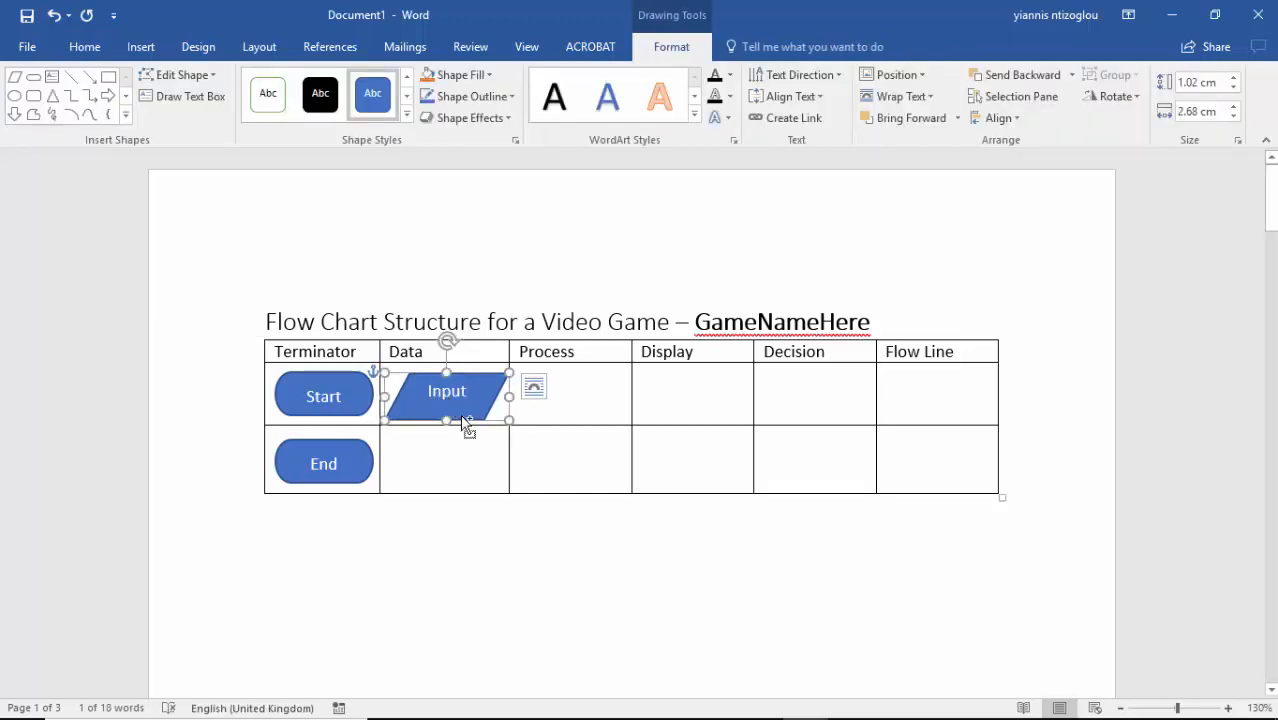
drag(463, 424, 428, 462)
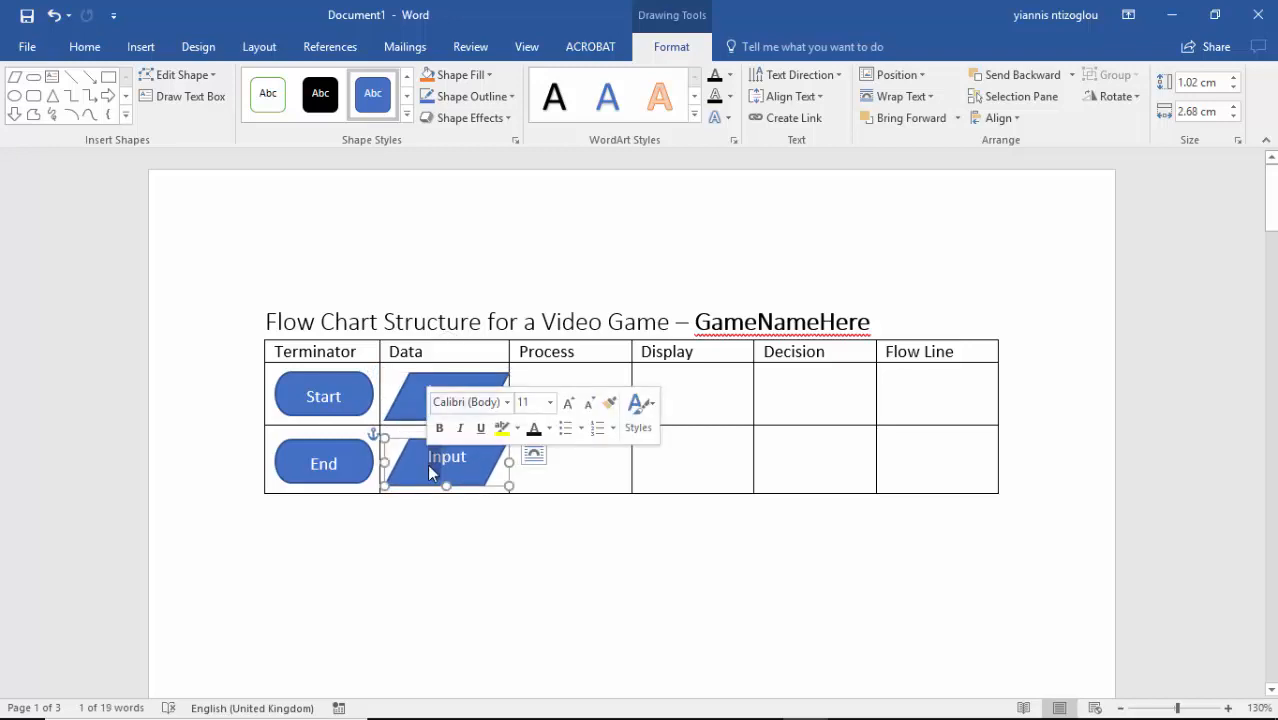
text(Outpu)
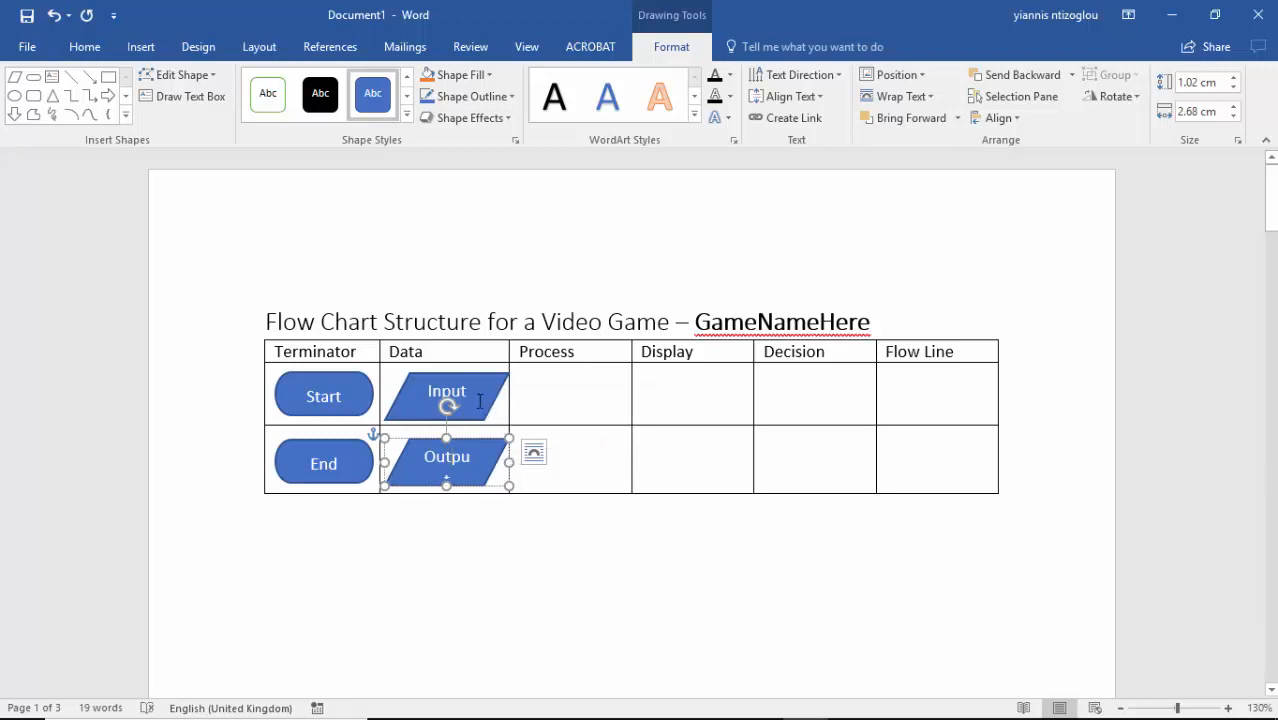
- Reduce the font size of the Output label in the lower Data shape to 10
click(599, 451)
drag(470, 460, 408, 459)
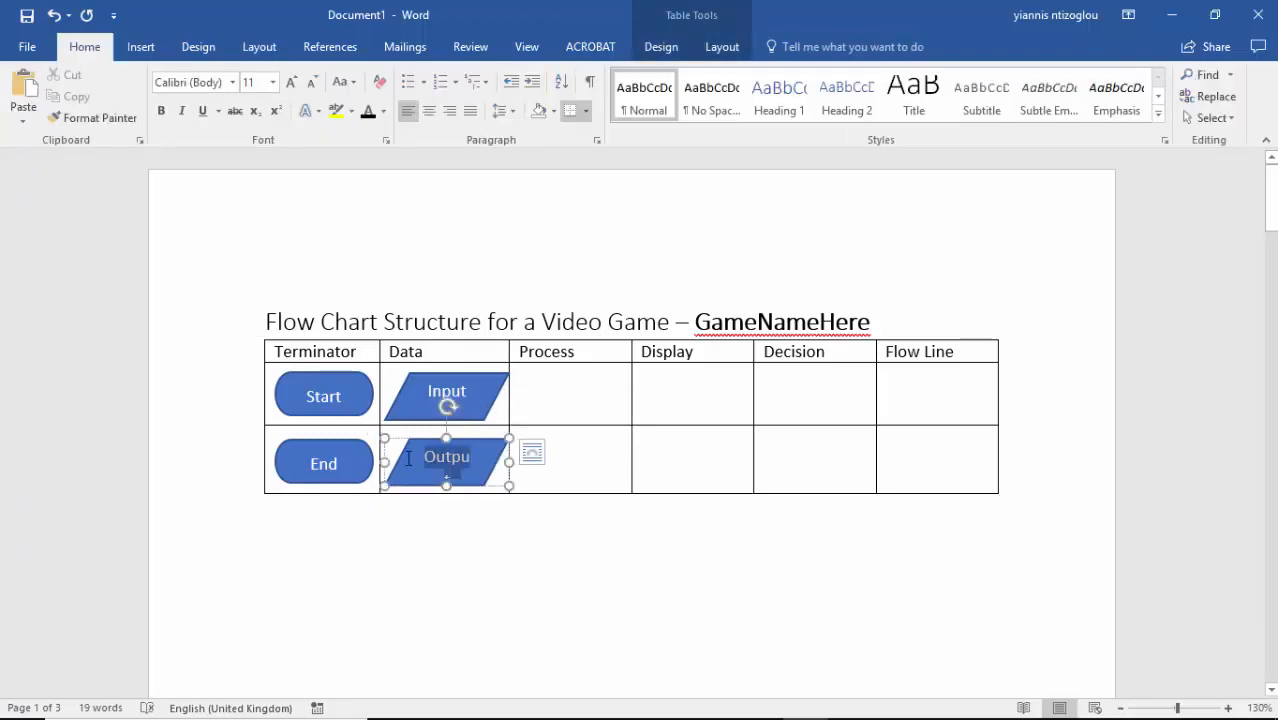
click(479, 469)
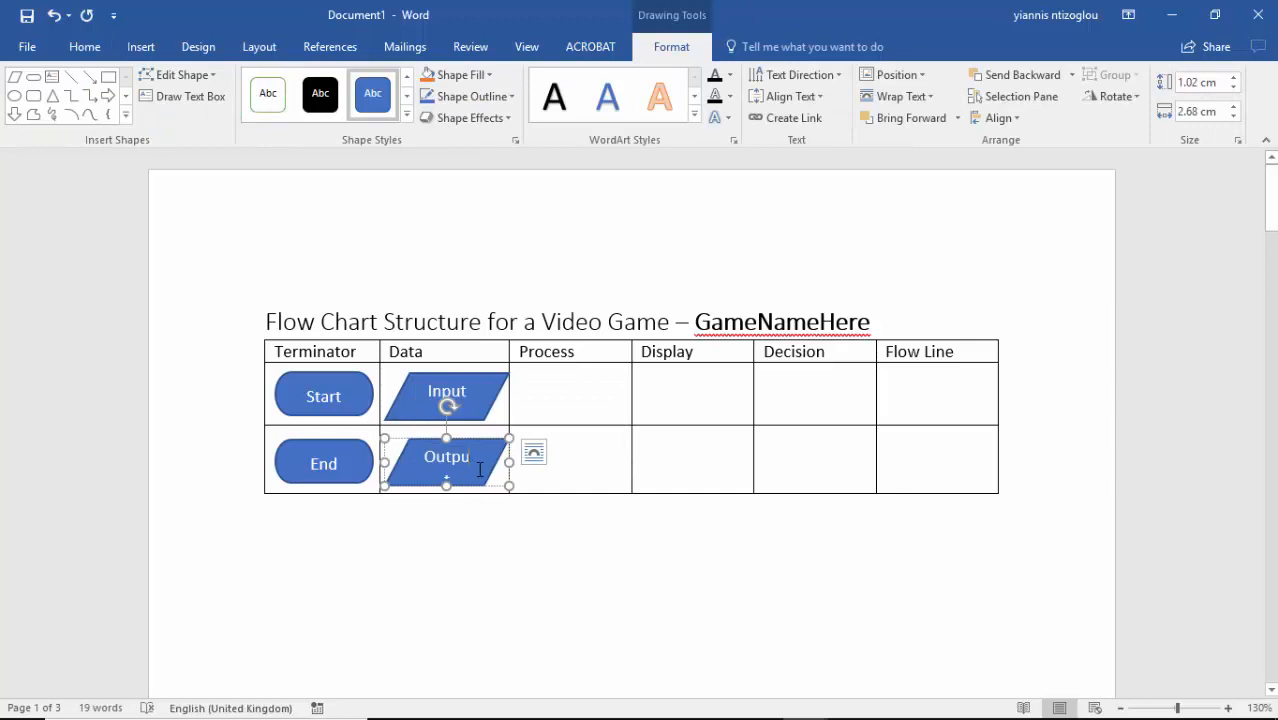
double_click(483, 470)
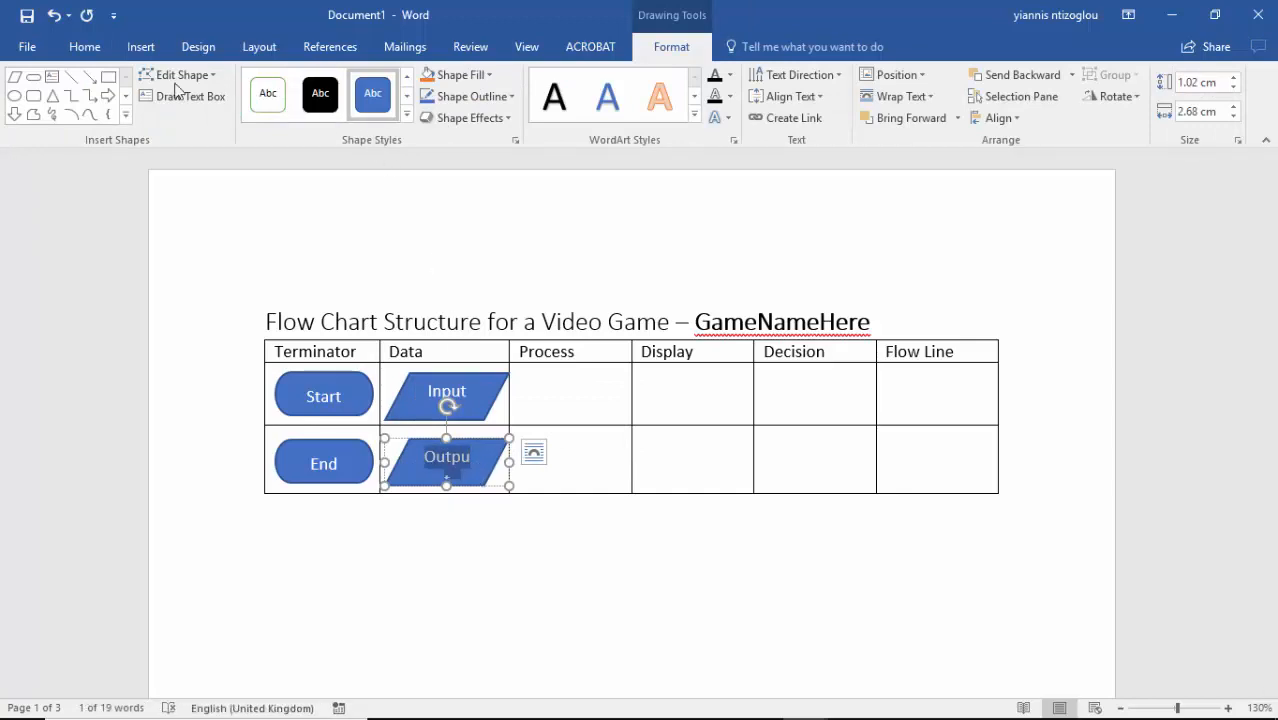
click(85, 50)
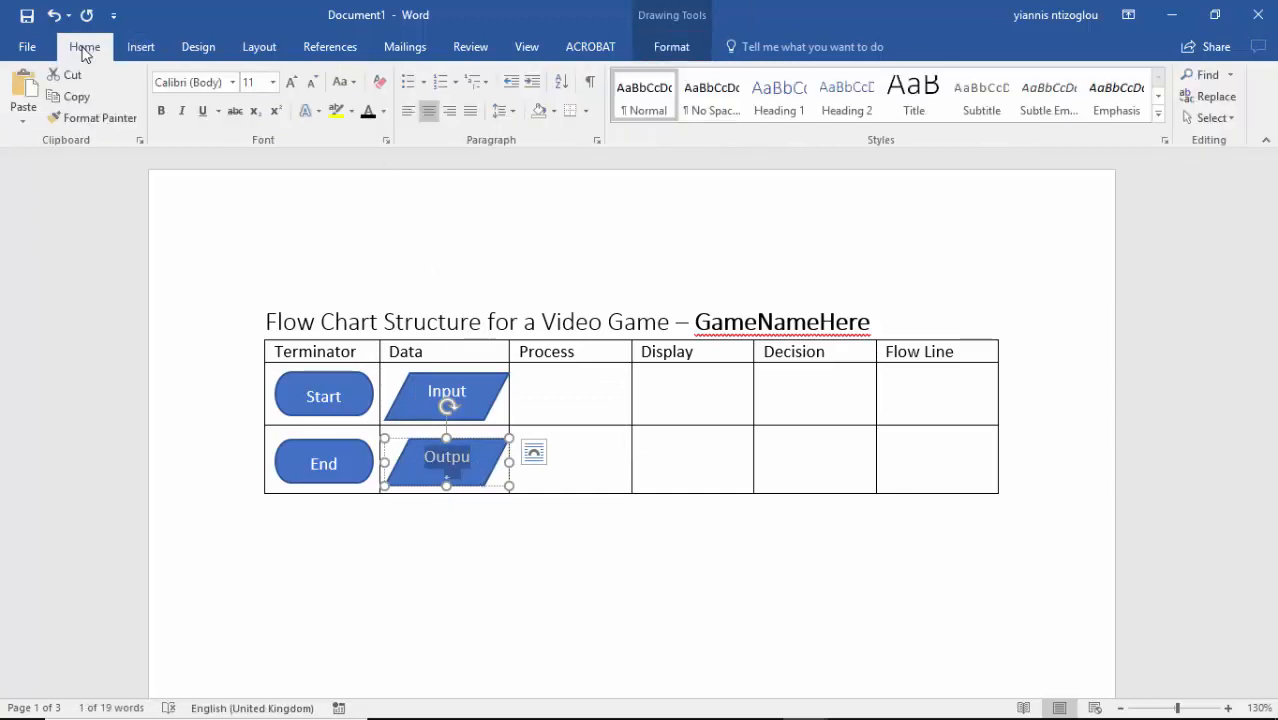
click(313, 84)
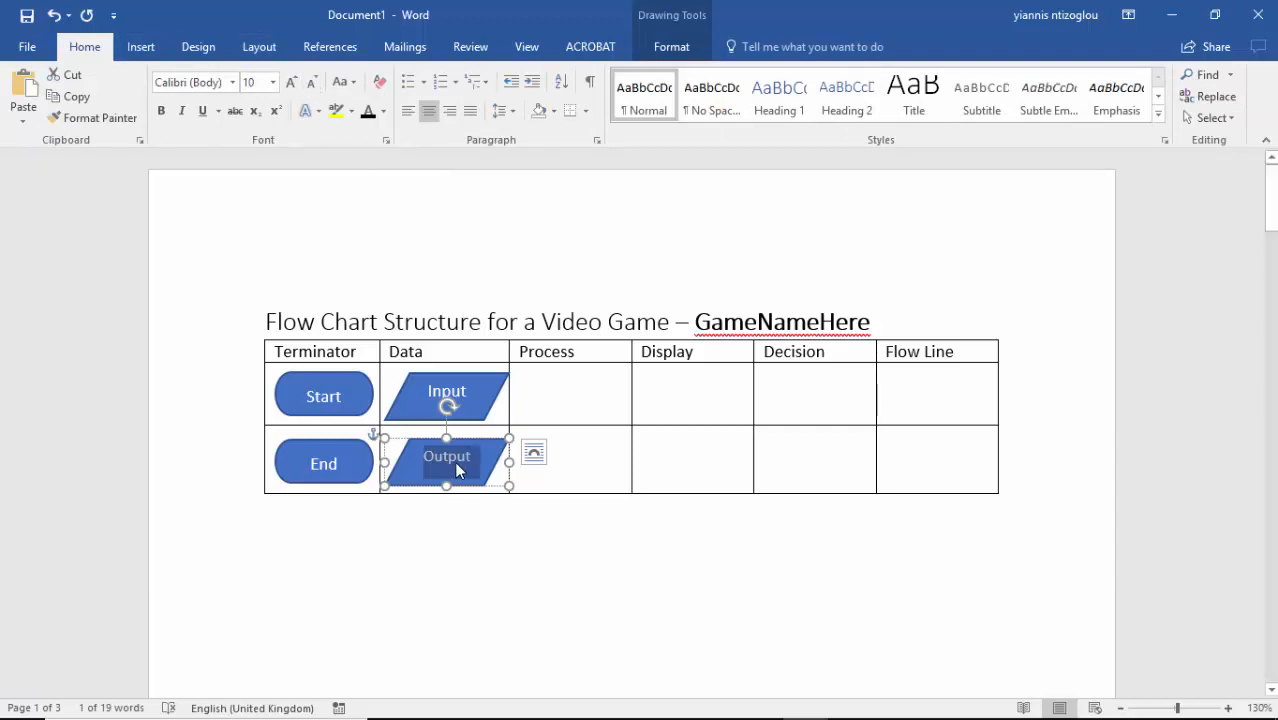
- Reduce the font size of the Input label in the upper Data shape to 10
double_click(473, 391)
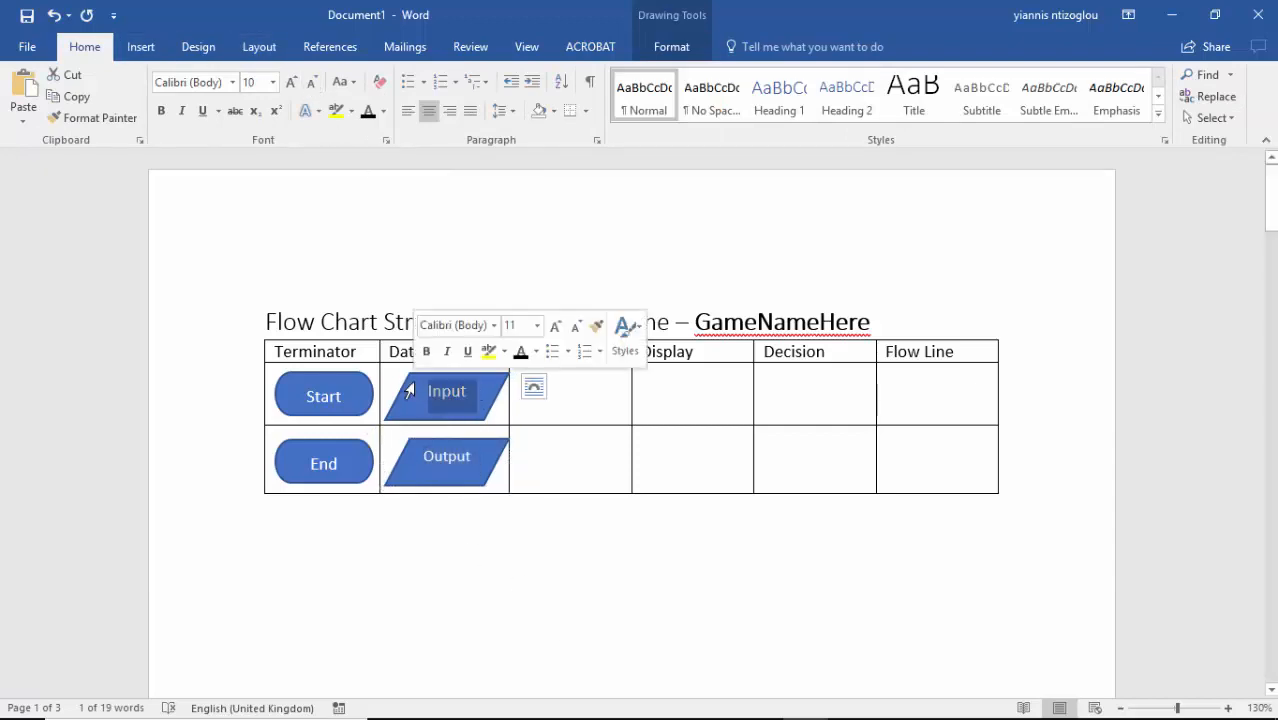
click(313, 83)
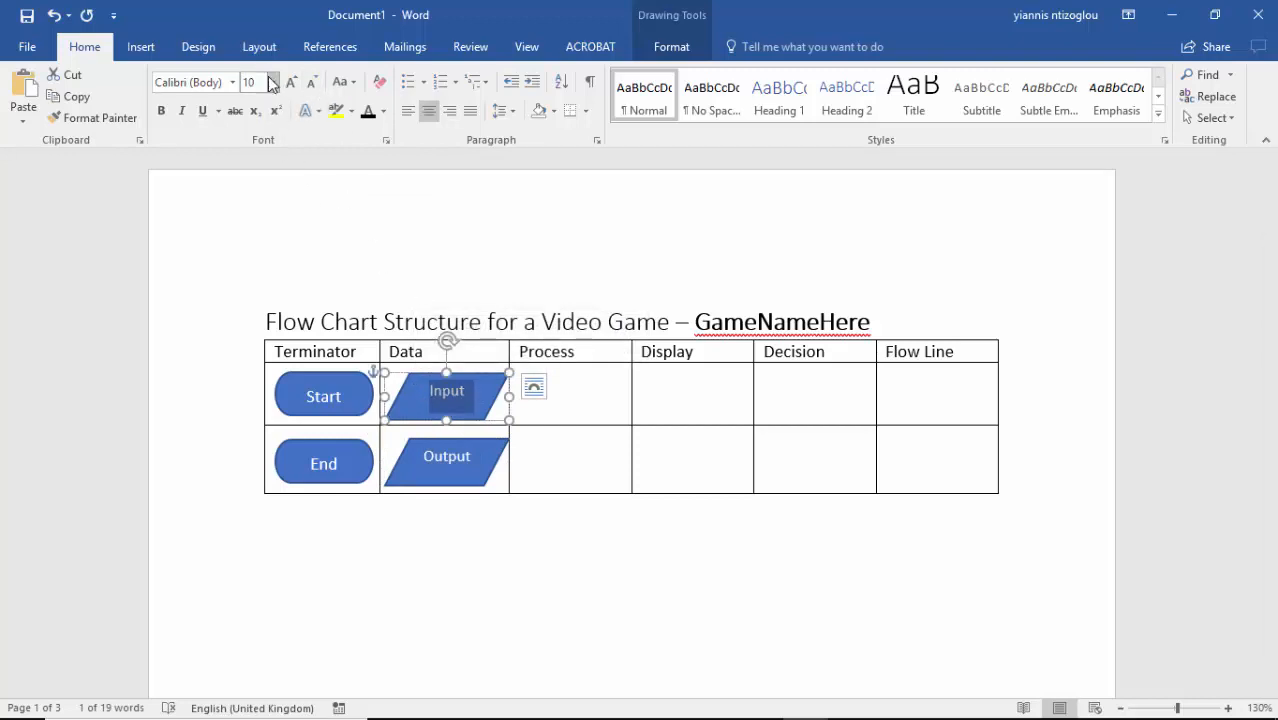
click(291, 84)
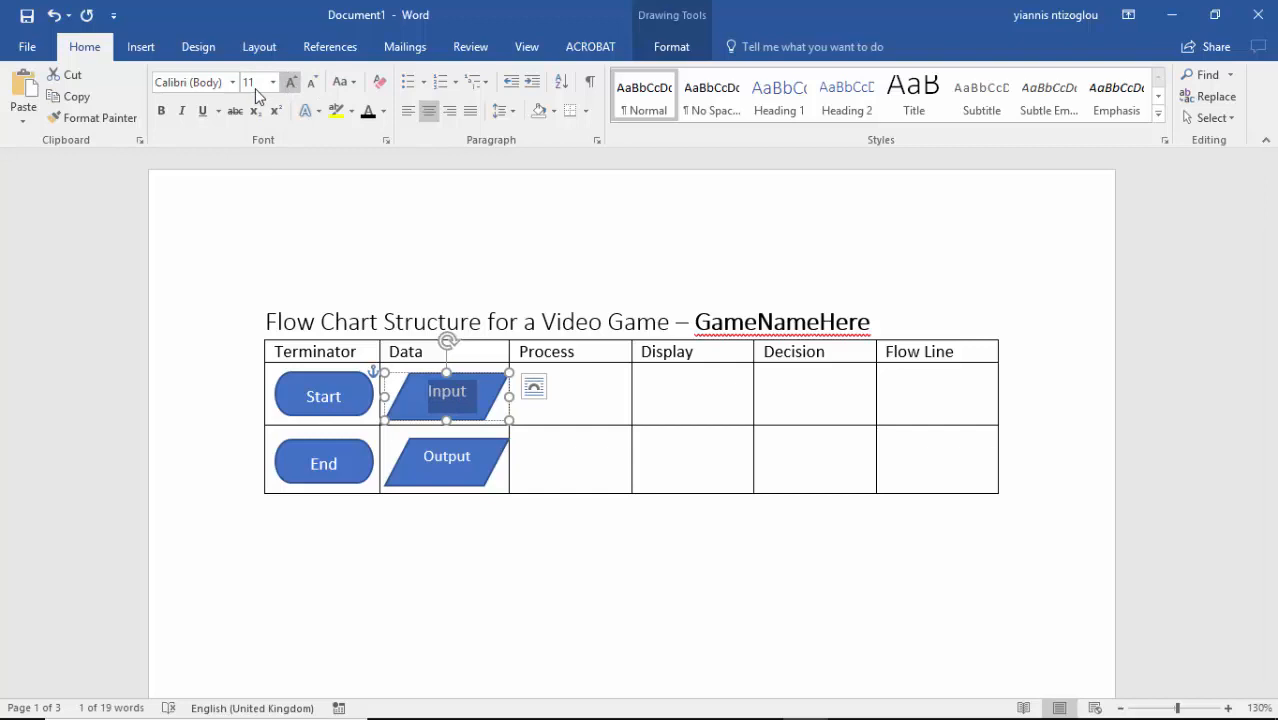
click(312, 83)
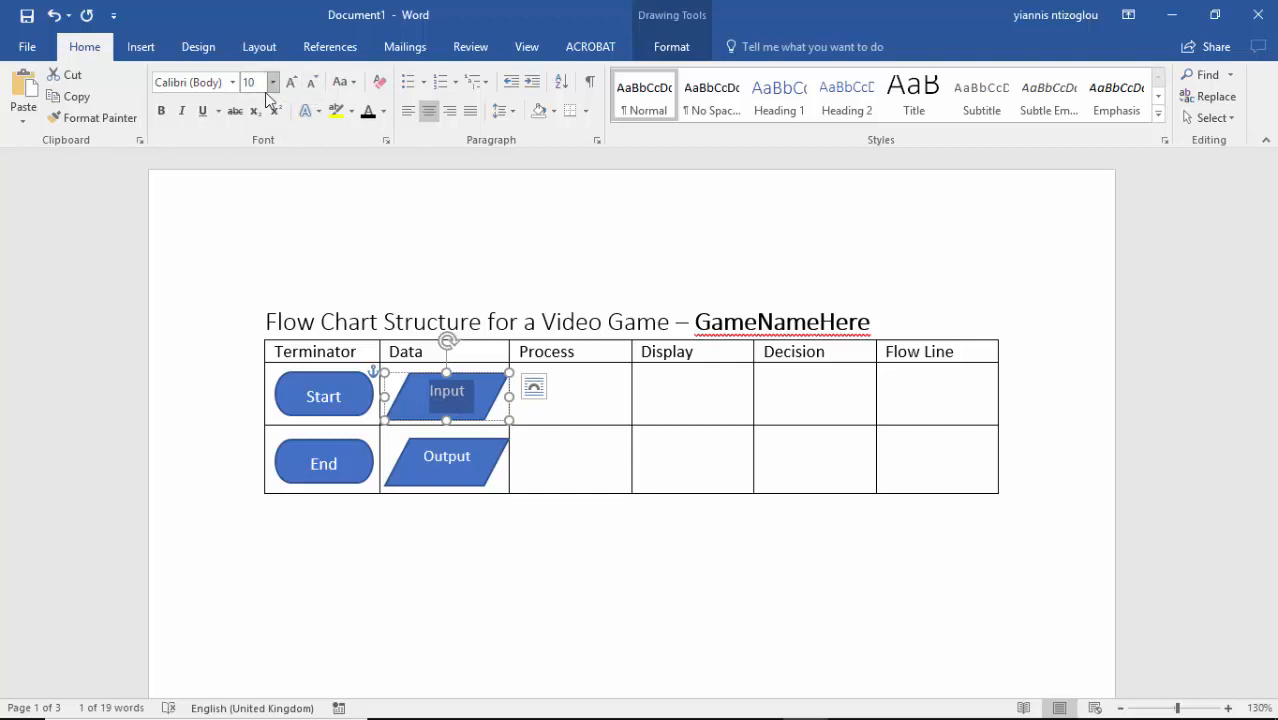
click(606, 477)
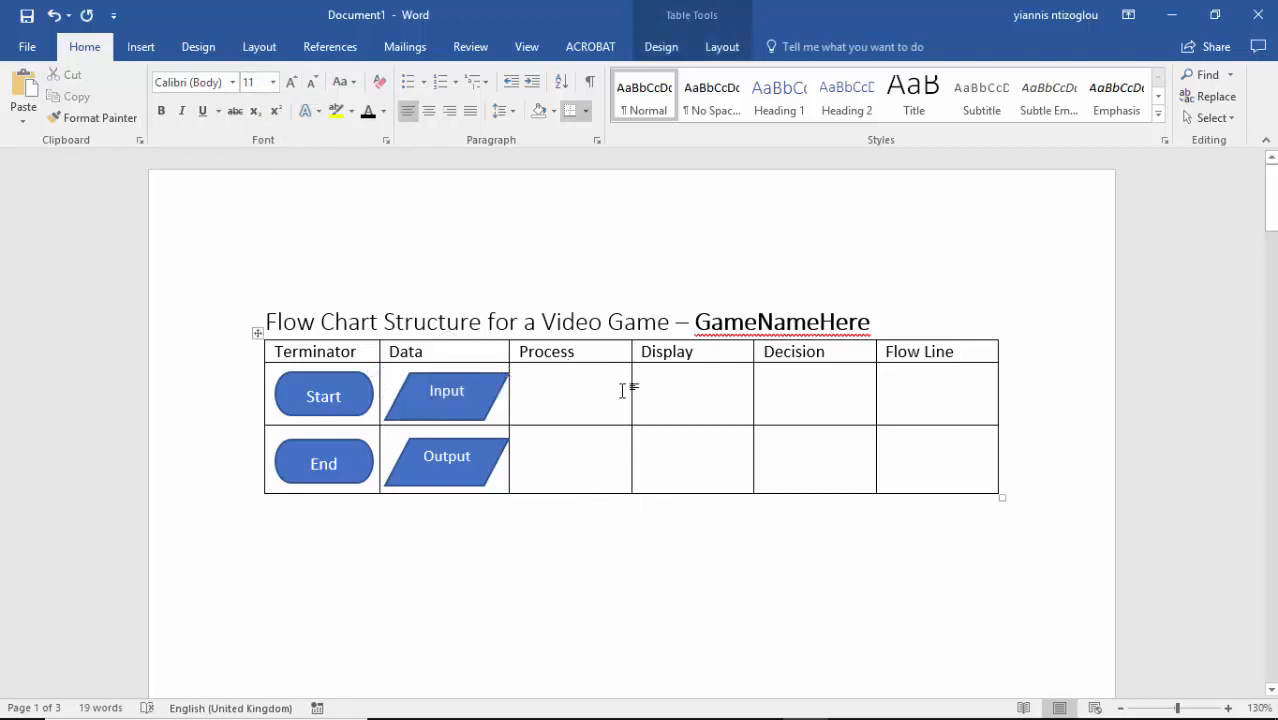
- Draw a flowchart Process shape about 2.6 cm wide and 1 cm high in the cell below the Process header and label it Action
click(141, 46)
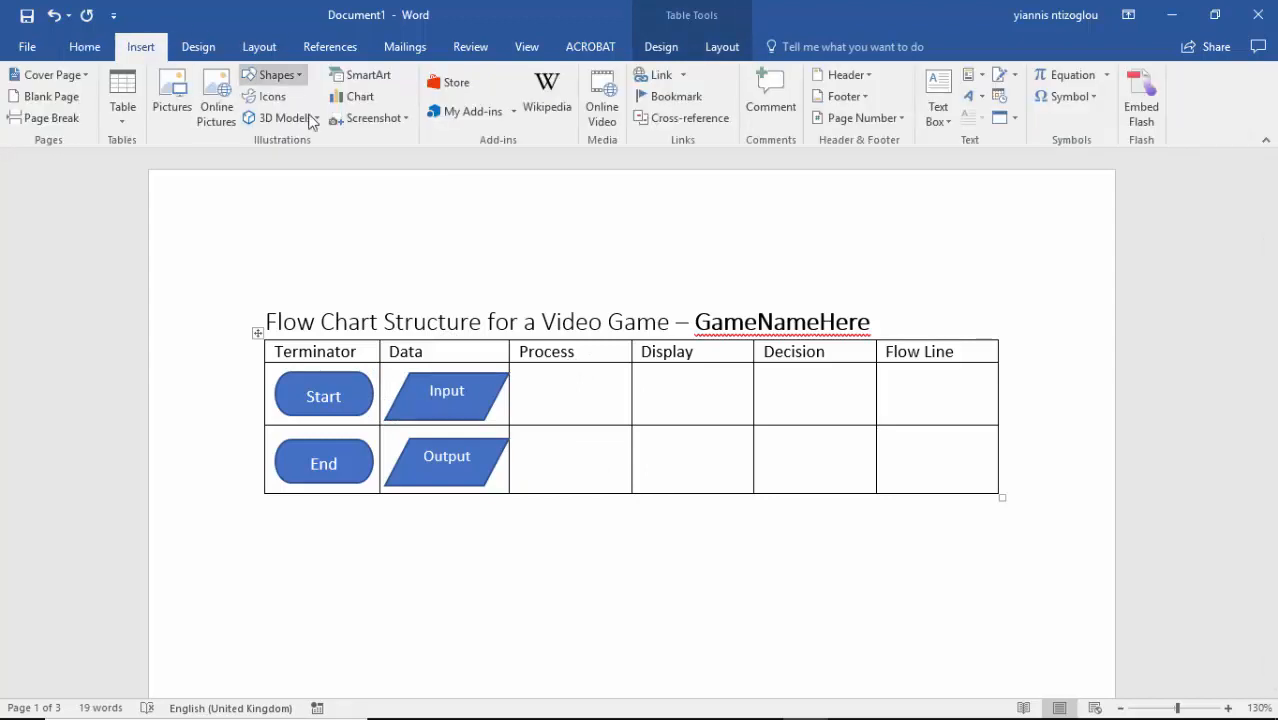
click(277, 75)
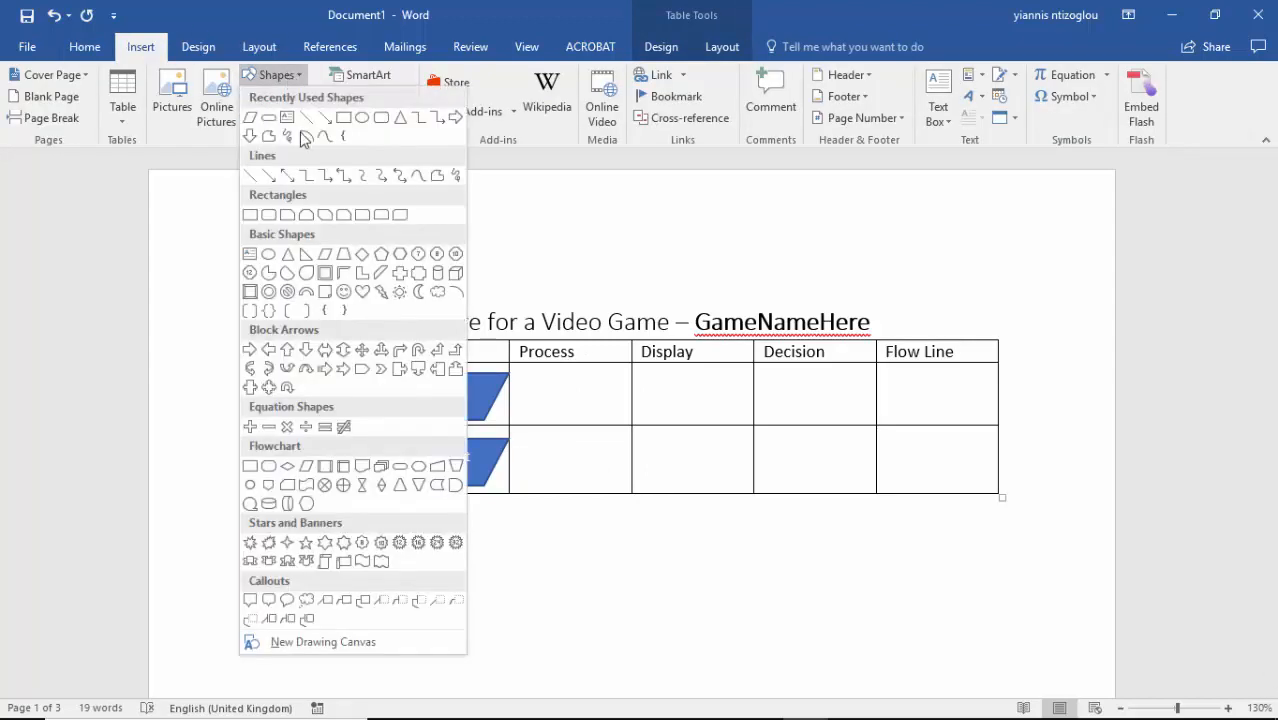
click(249, 467)
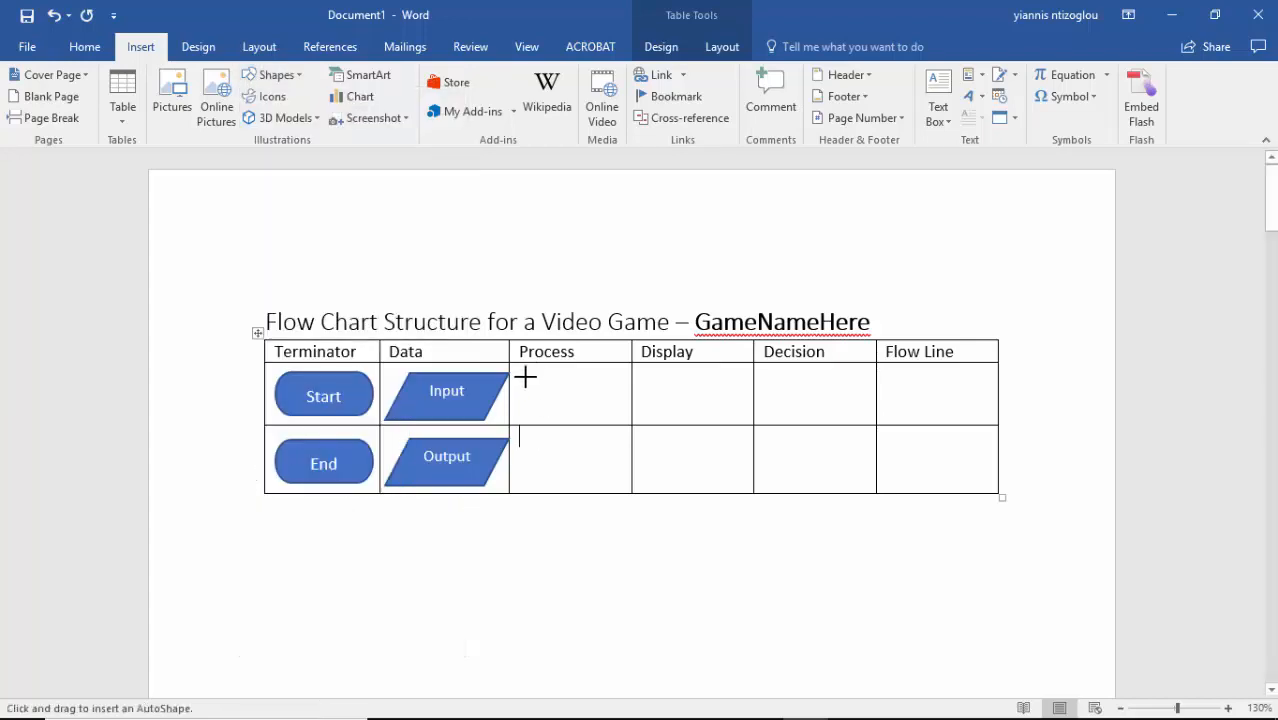
drag(525, 371, 628, 418)
drag(522, 394, 510, 393)
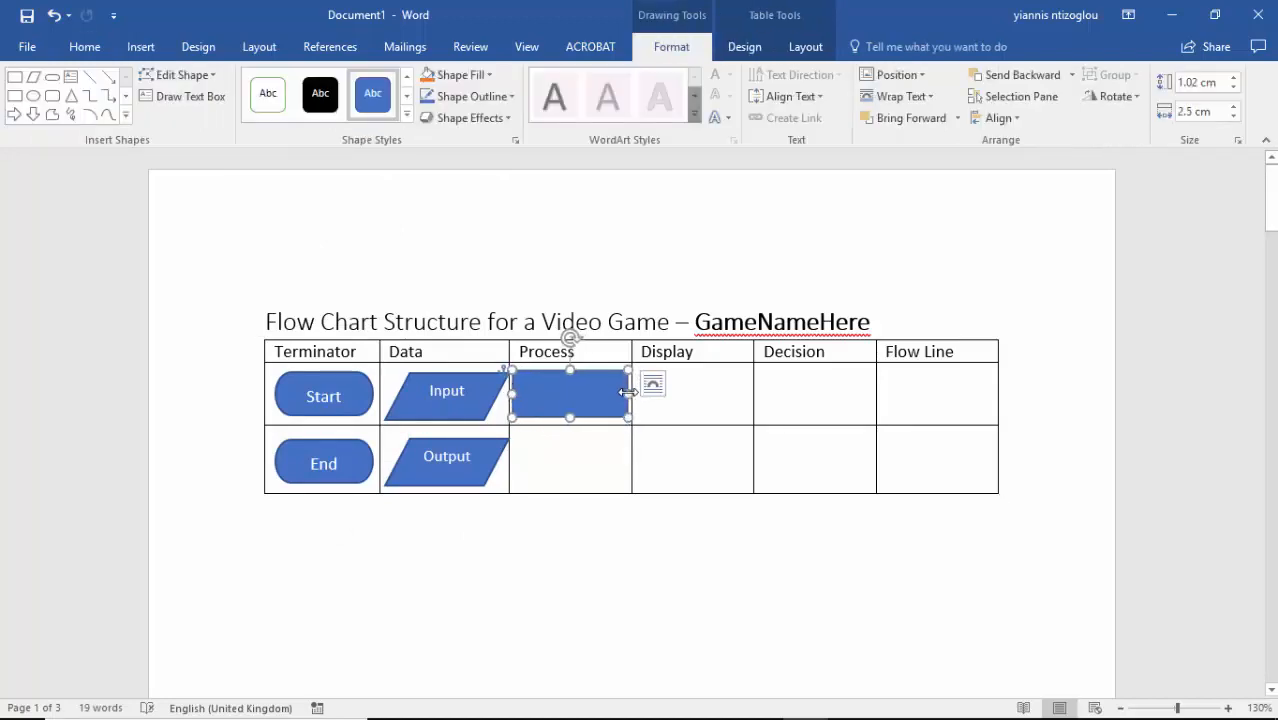
drag(628, 393, 631, 393)
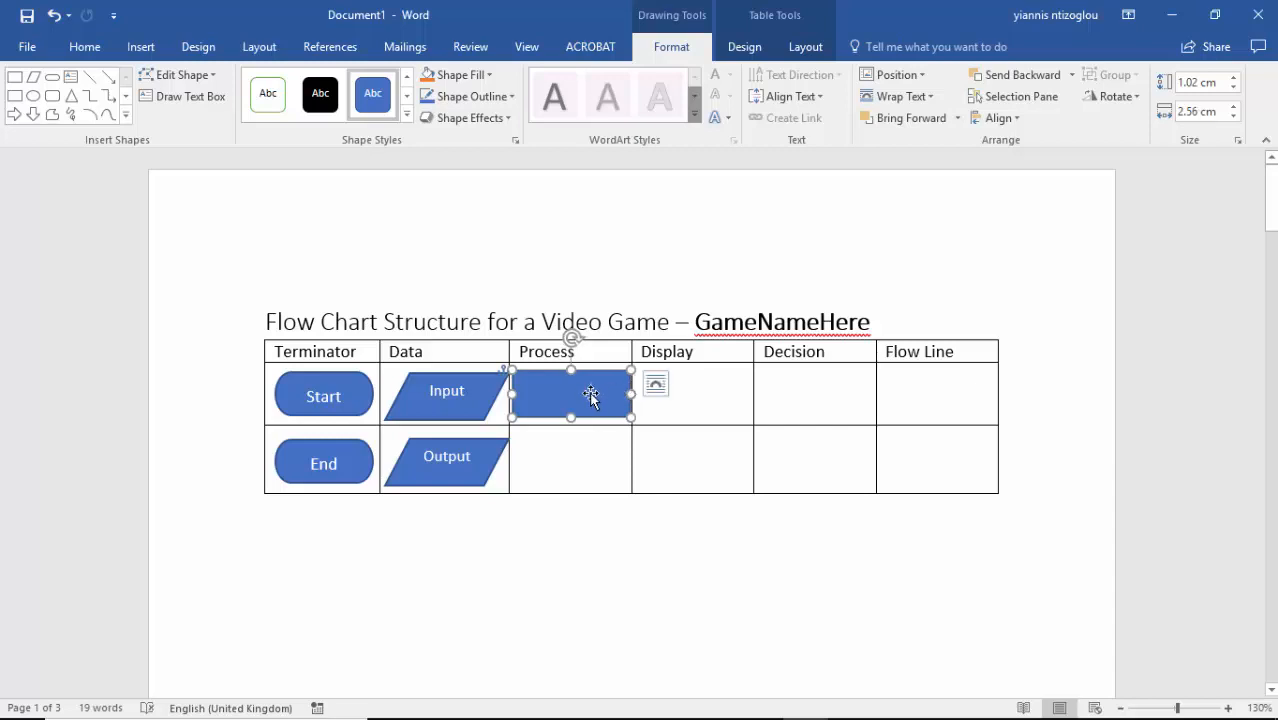
text(Action)
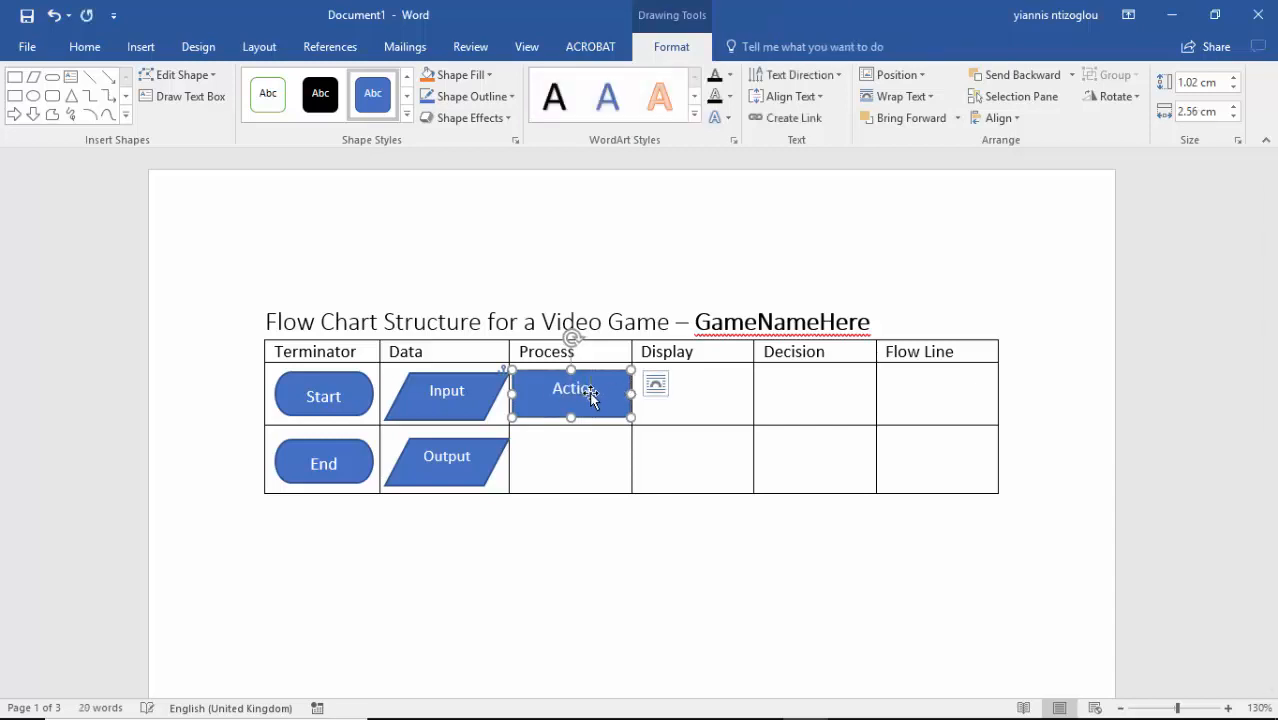
- Place a copy of the Action Process shape in the cell below it and label the copy Process
click(594, 417)
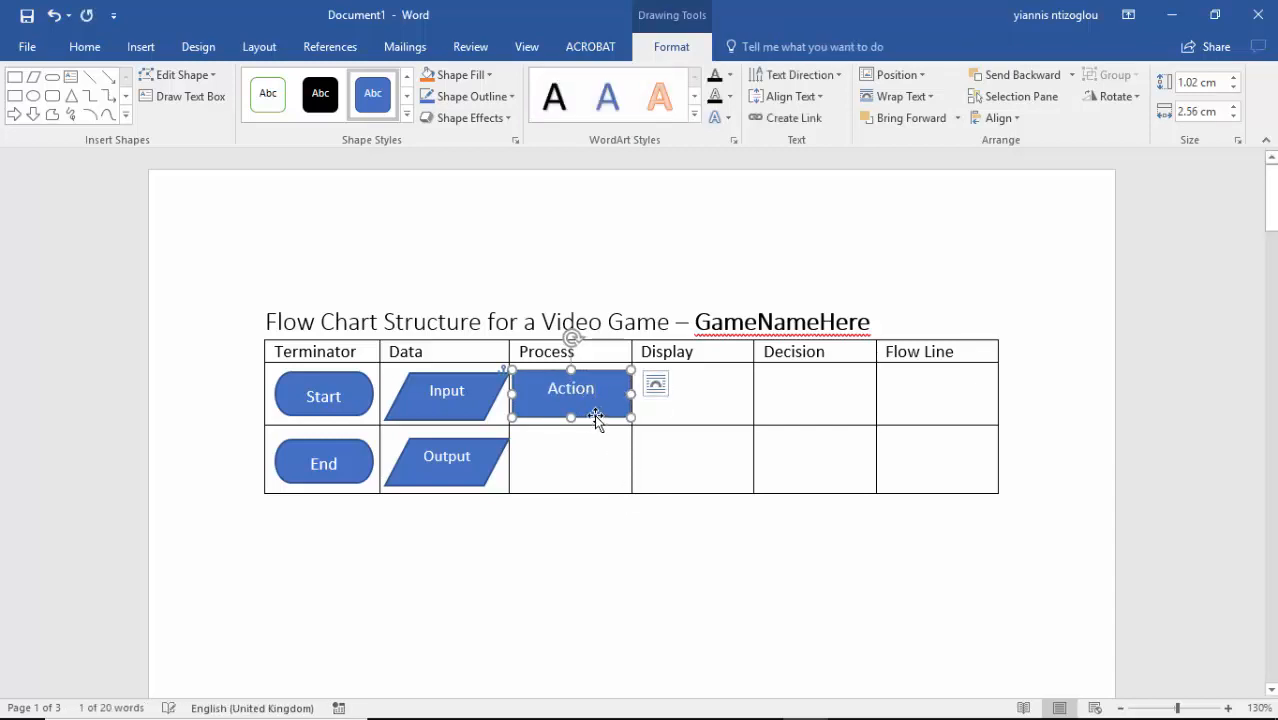
drag(594, 417, 605, 472)
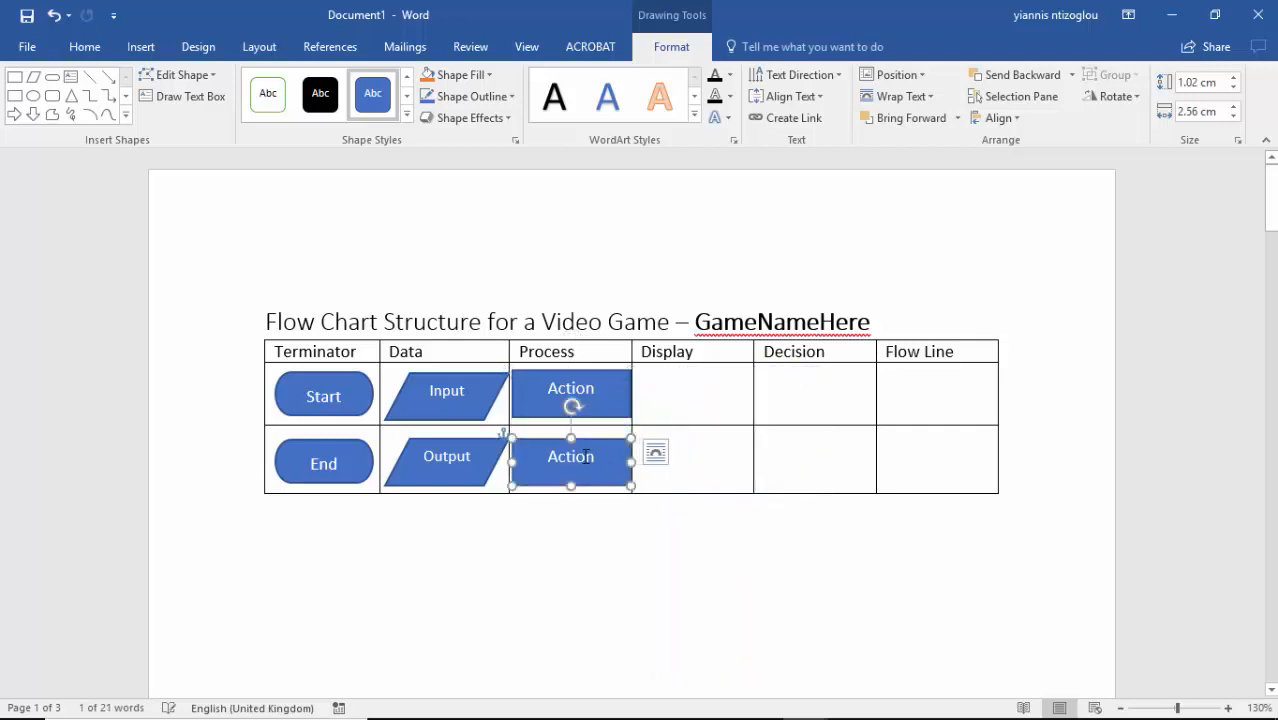
double_click(584, 460)
text(P)
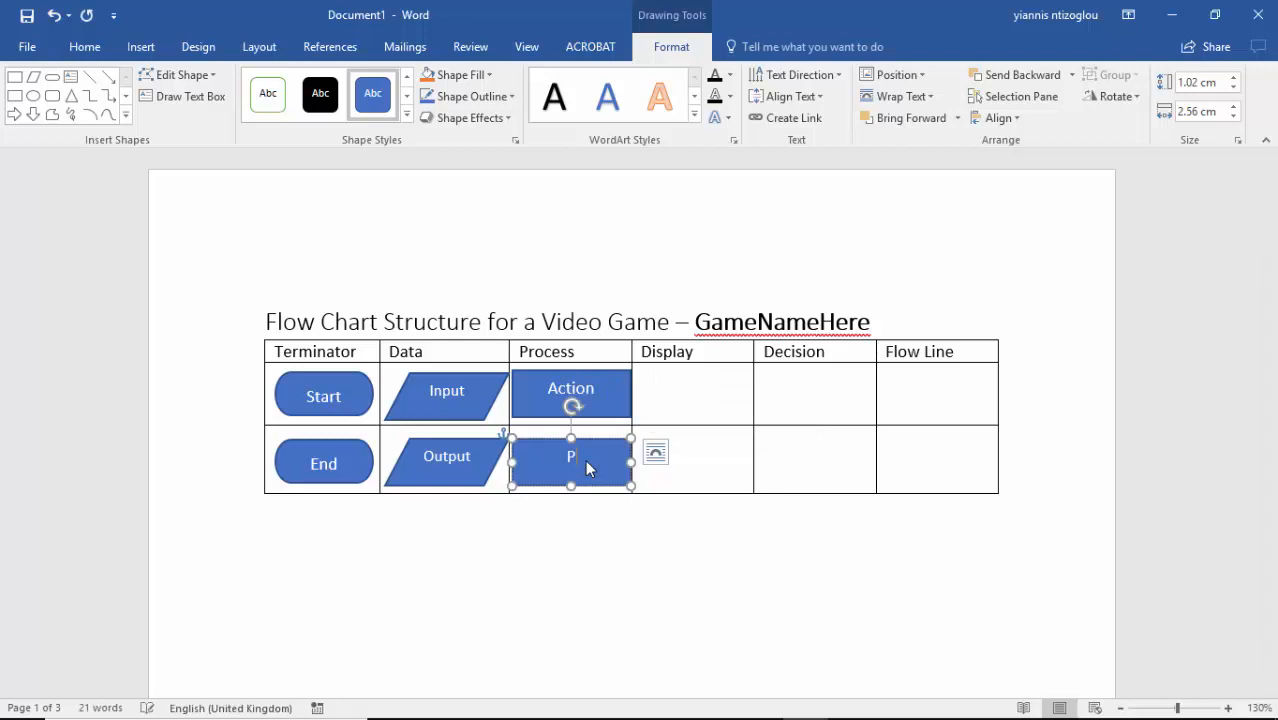
text(rocess)
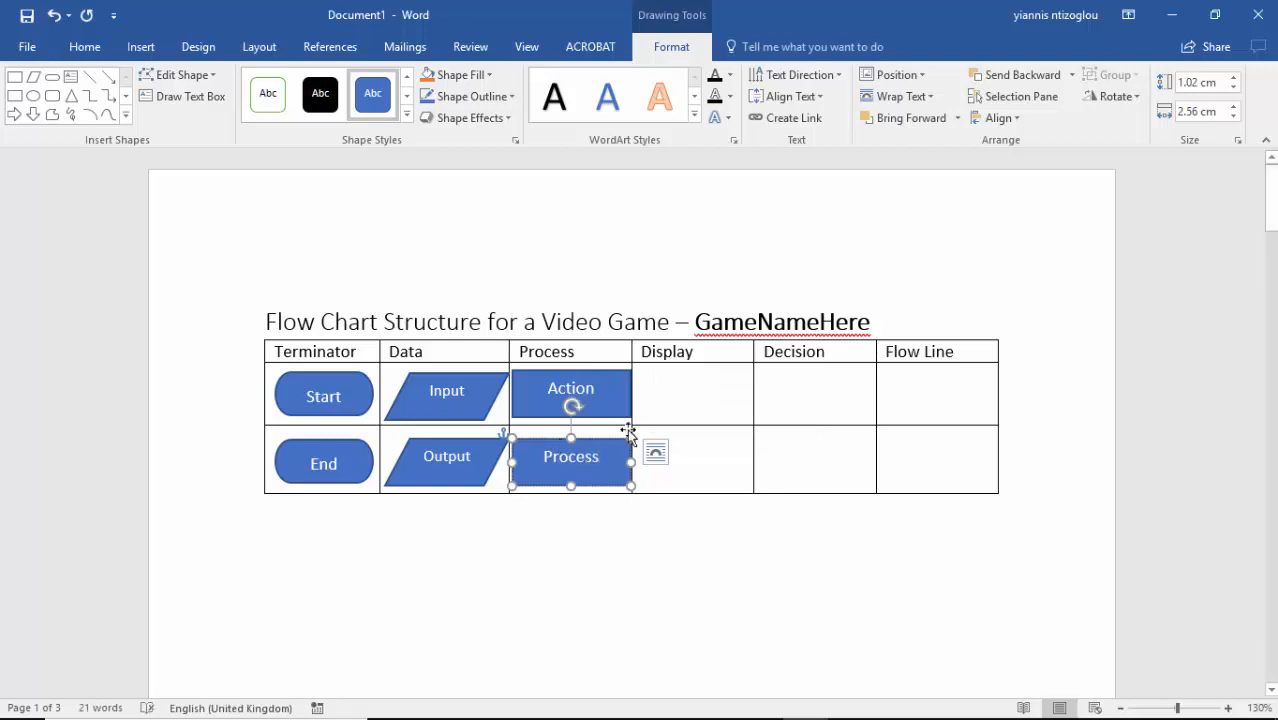
- Narrow both Process shapes together slightly so they fit inside the Process column
shift+click(598, 406)
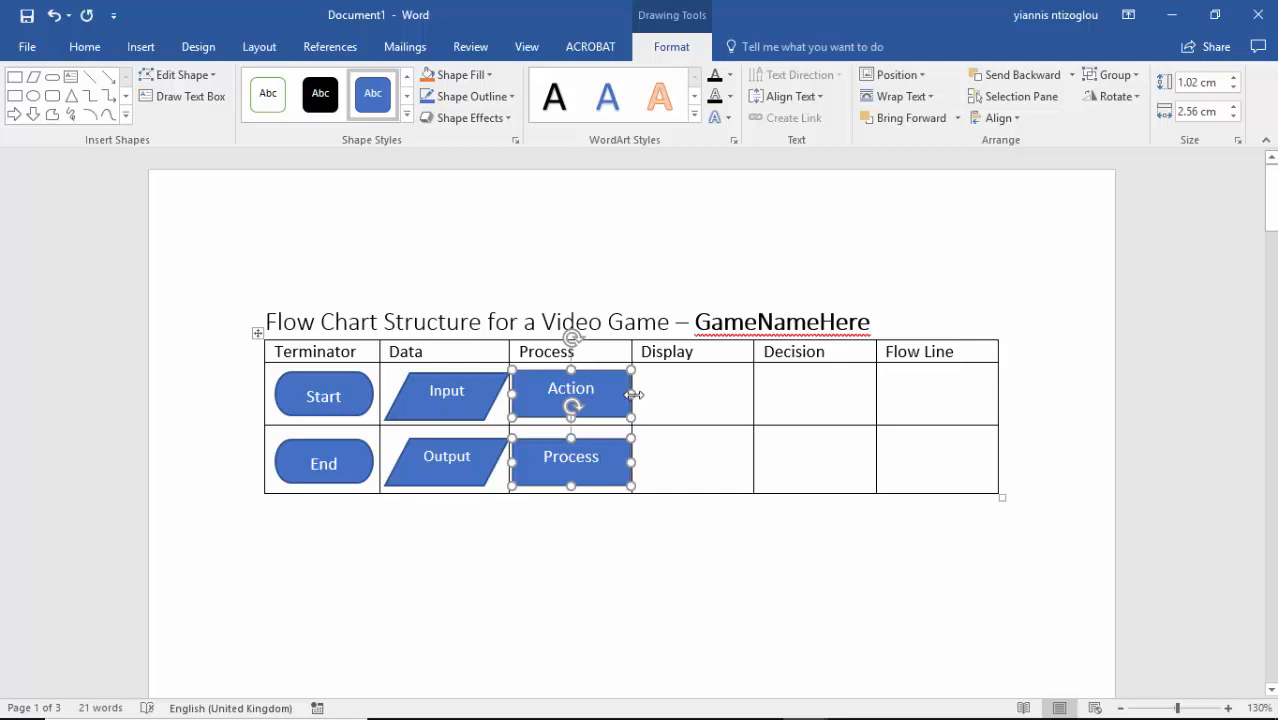
drag(634, 395, 628, 395)
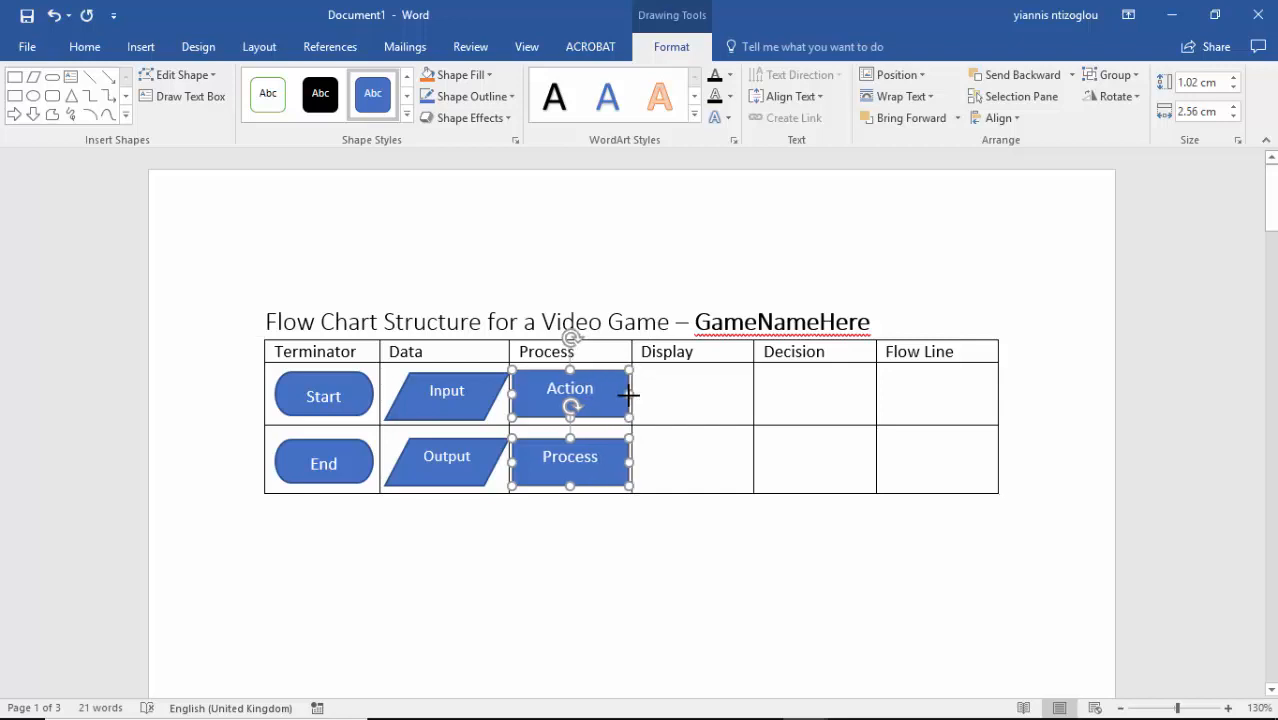
click(645, 437)
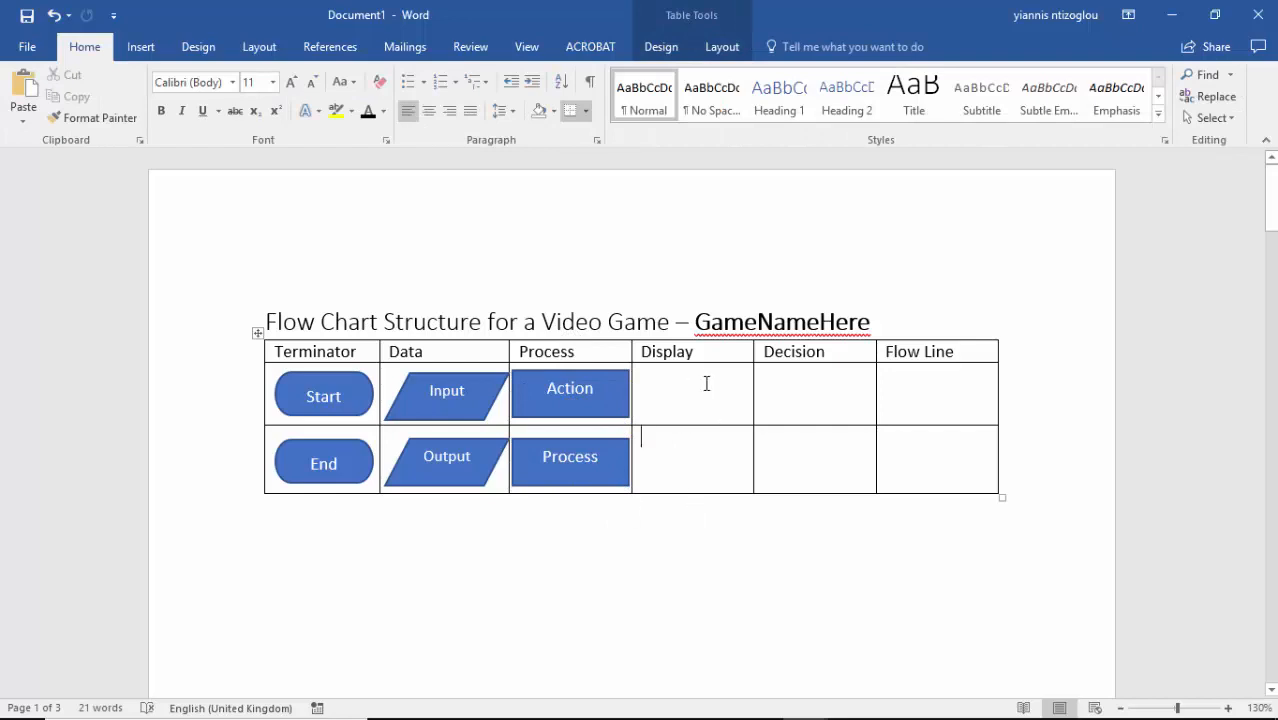
- Draw a flowchart Display shape about 2.3 cm wide and 0.9 cm high in the cell below the Display header and label it Main Menu
click(140, 47)
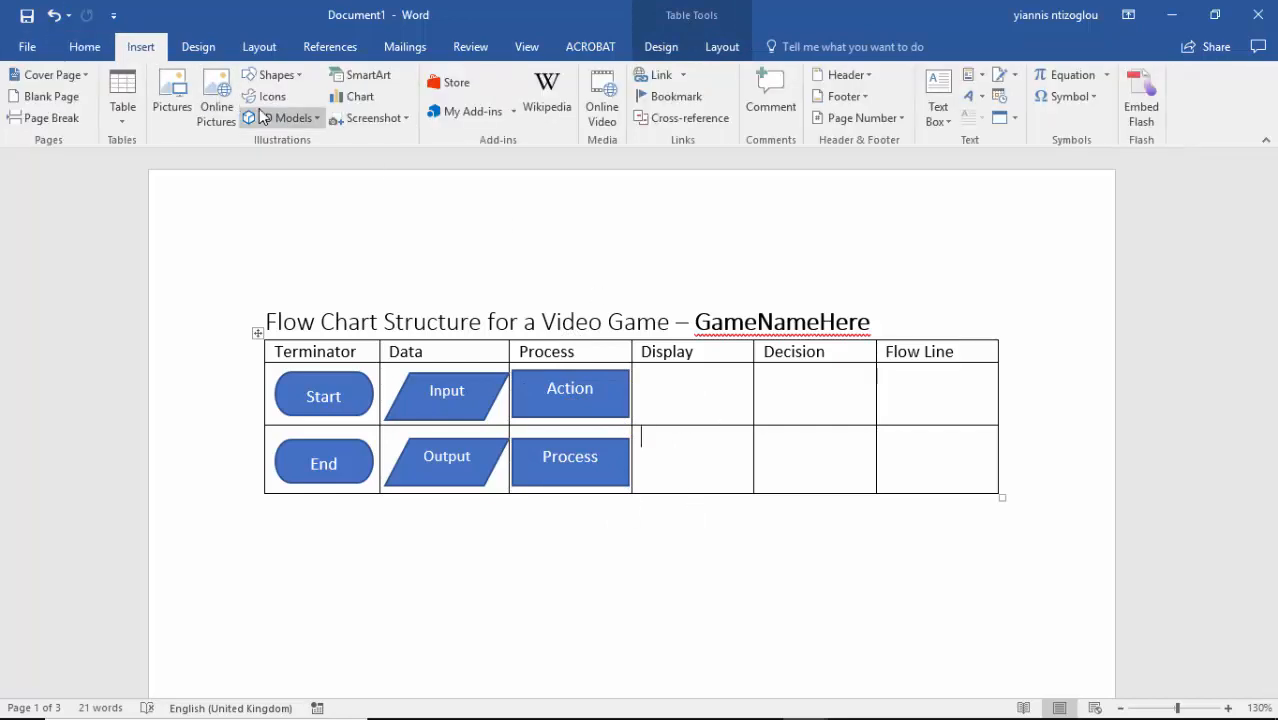
click(280, 78)
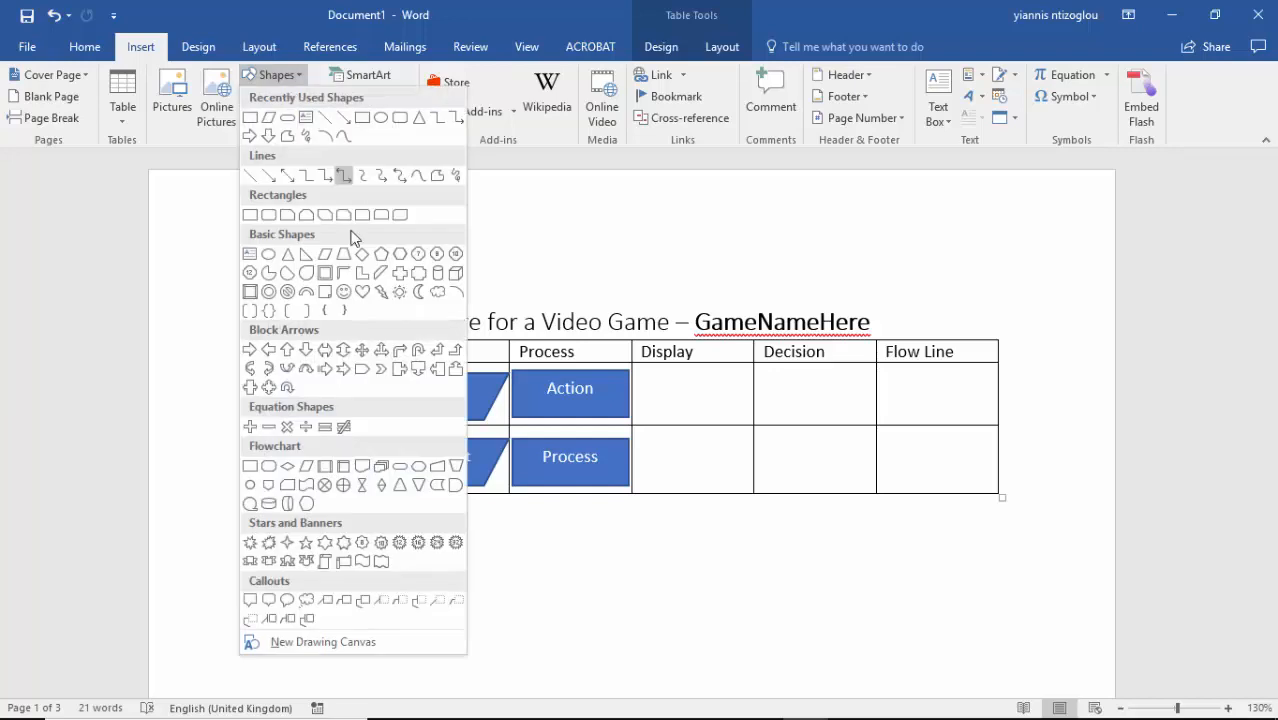
click(309, 505)
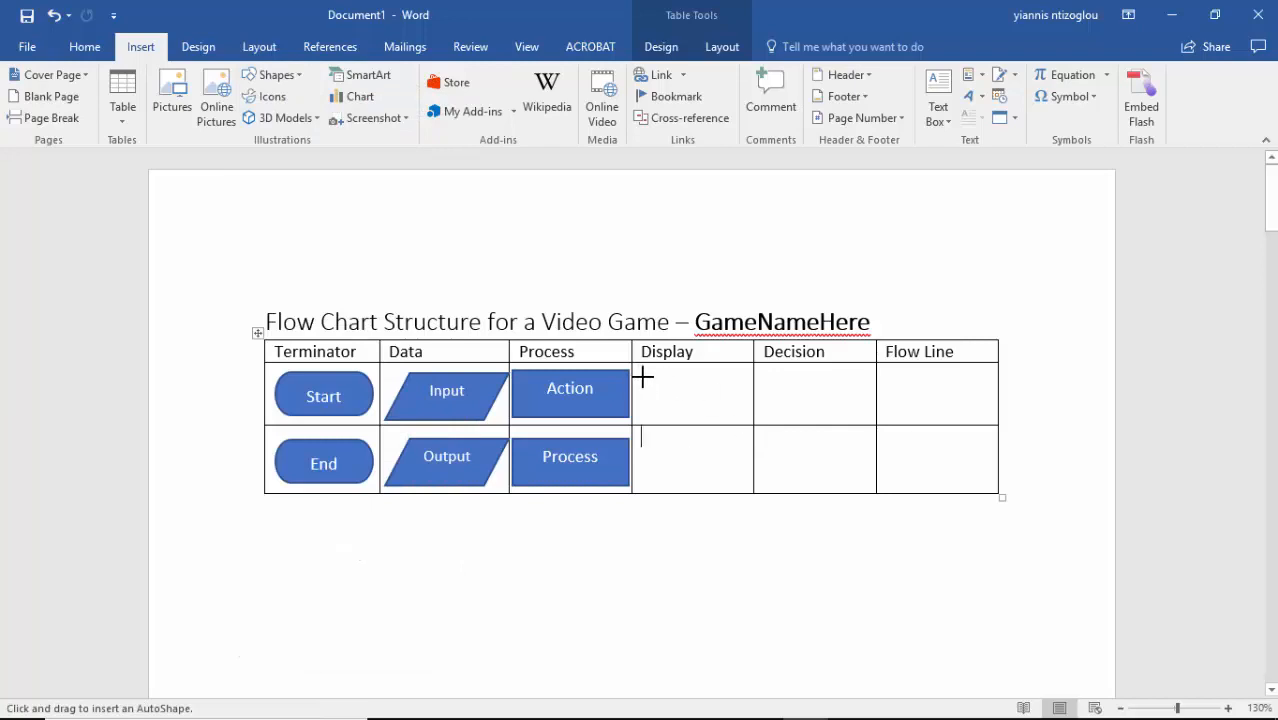
drag(642, 374, 748, 417)
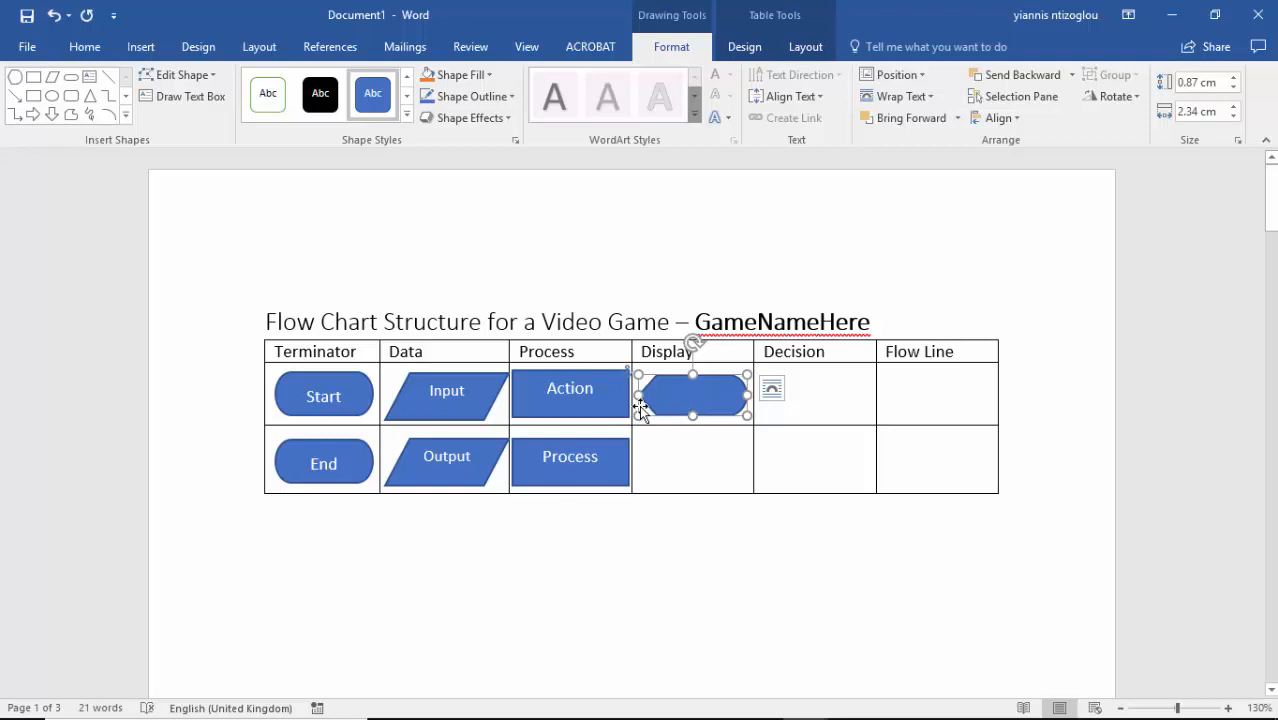
text(Main)
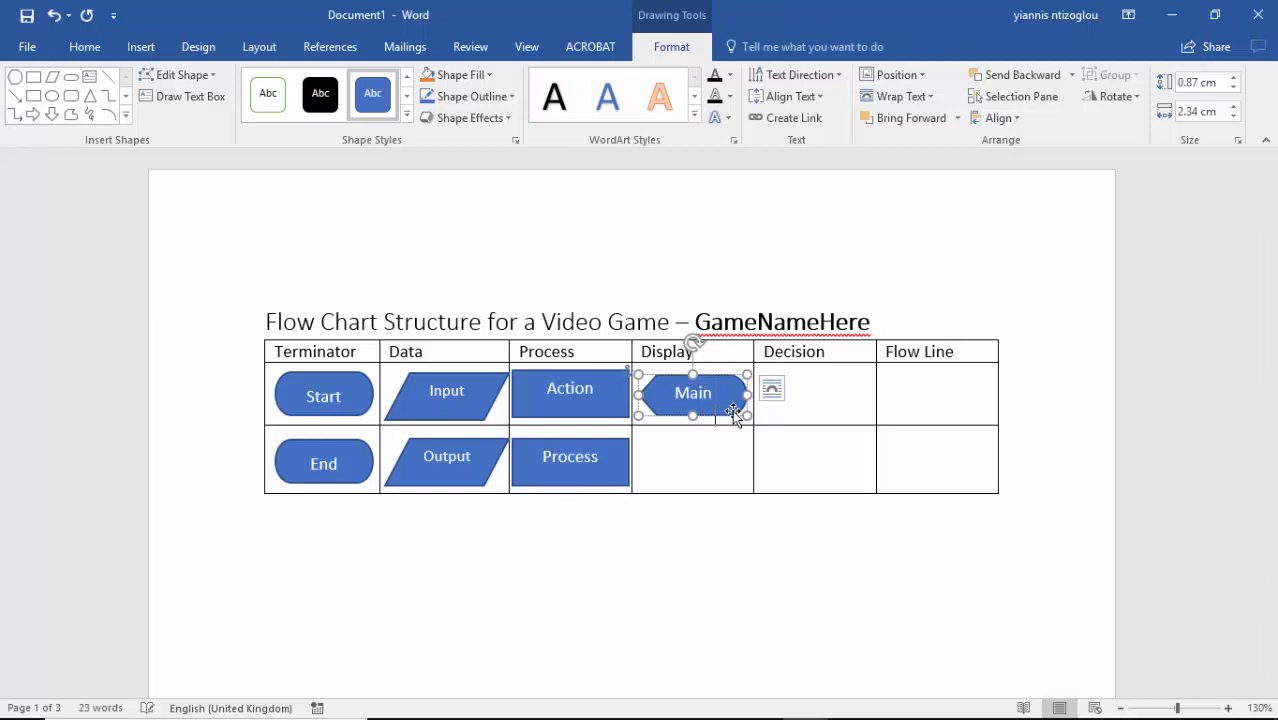
- Reduce the Main Menu label's font size to 6 and widen its Display shape on both sides to span the column
key(ctrl+a)
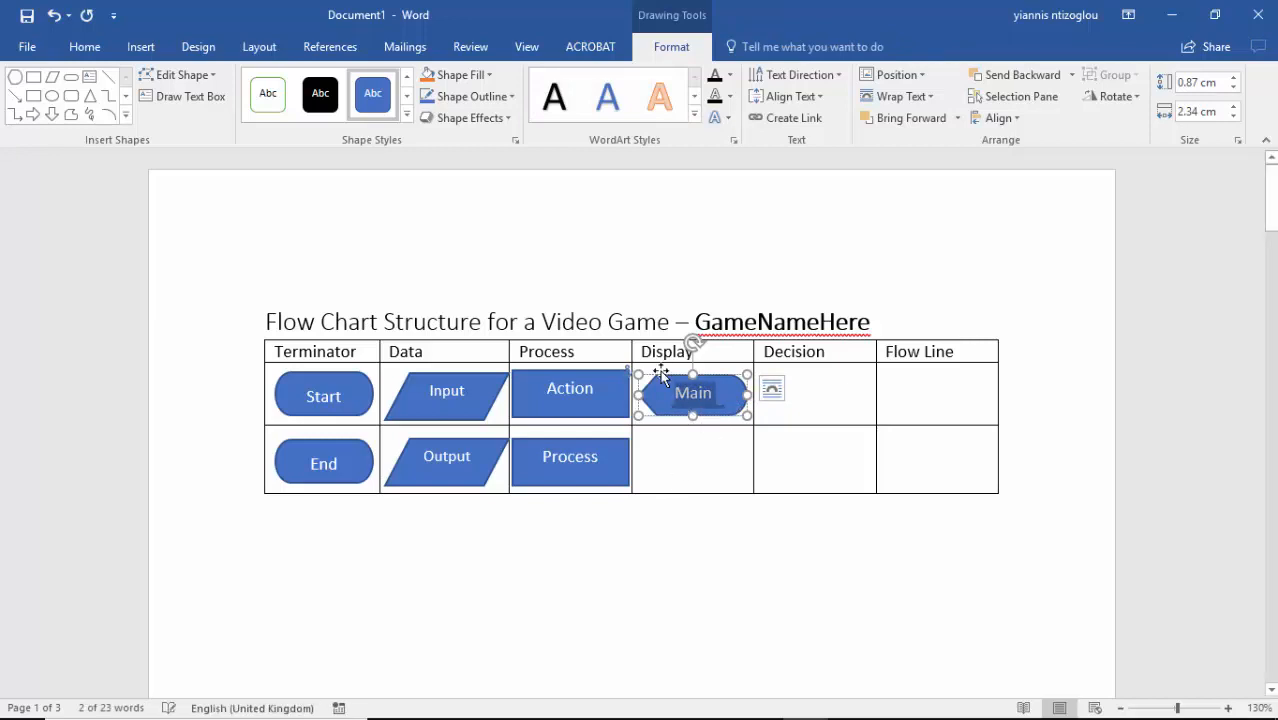
click(85, 47)
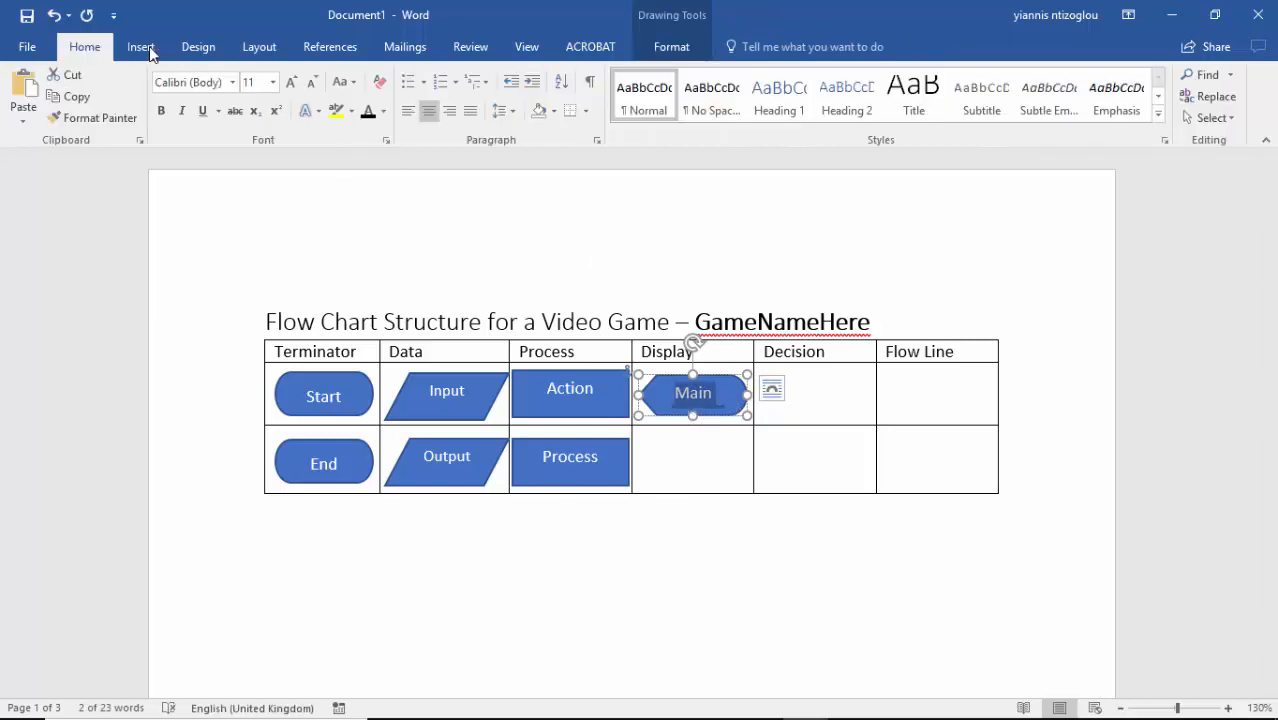
click(316, 88)
click(316, 88)
click(317, 88)
click(318, 89)
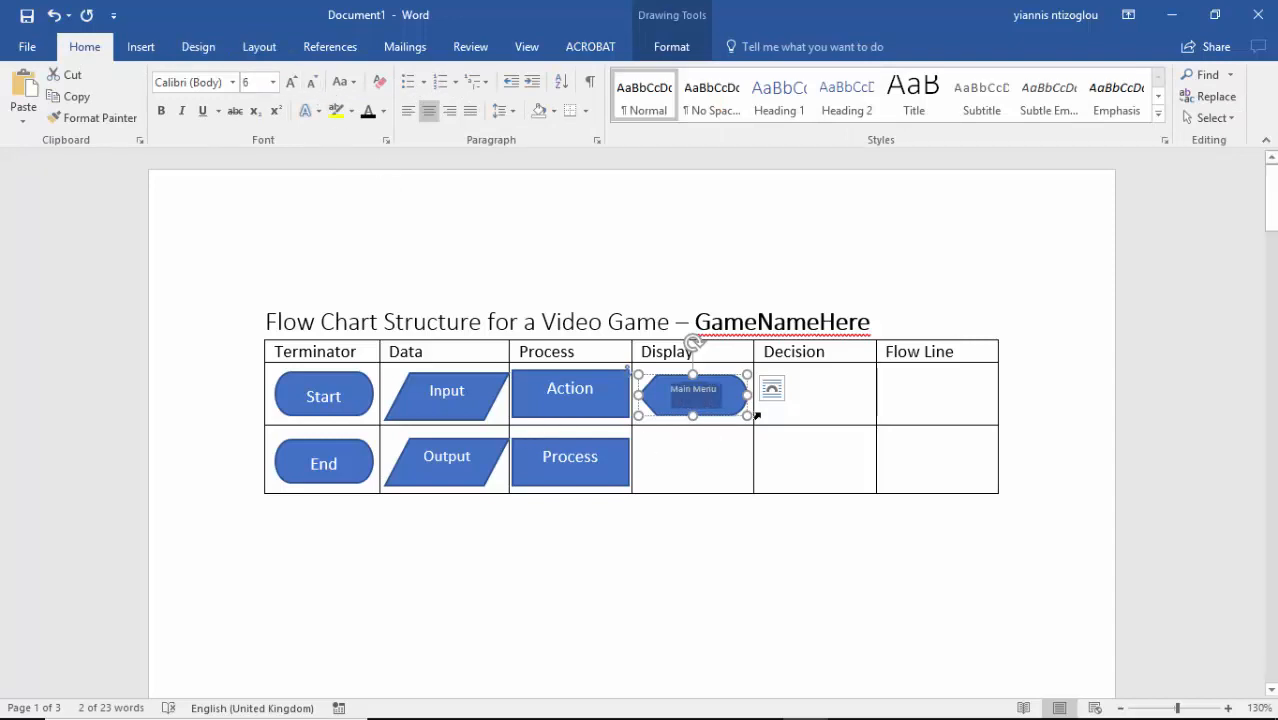
drag(746, 395, 752, 395)
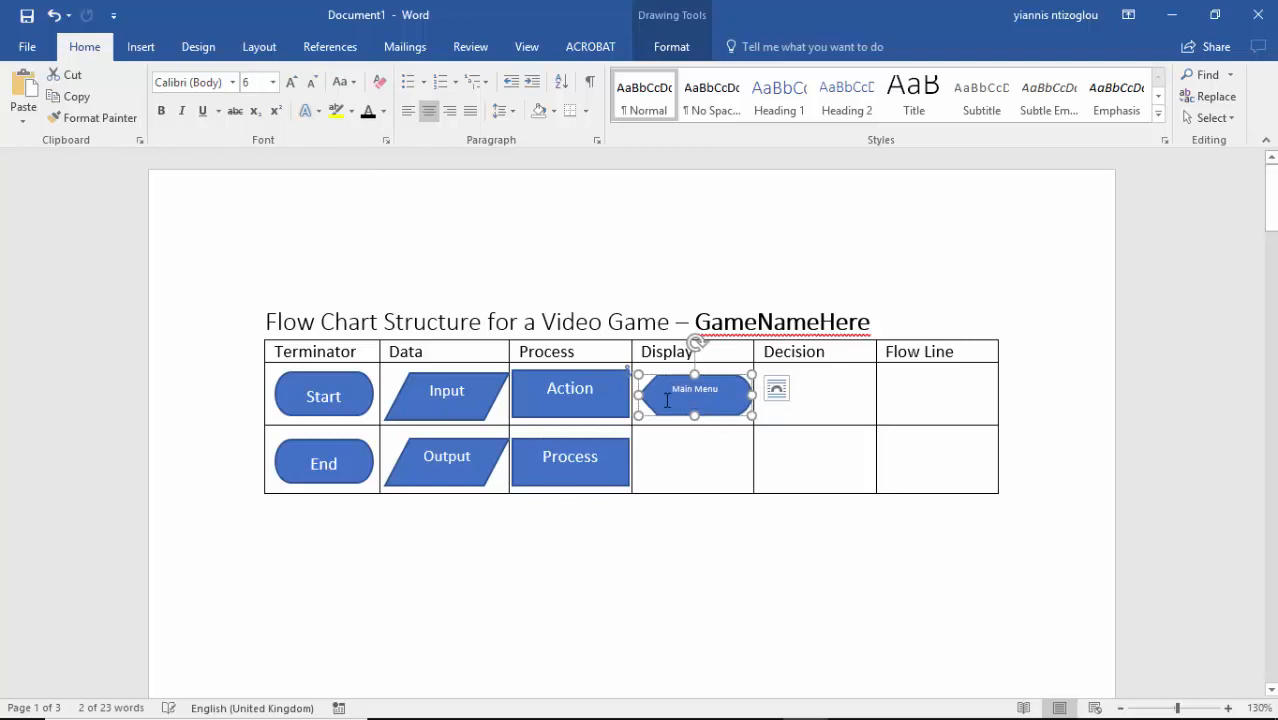
drag(642, 396, 635, 393)
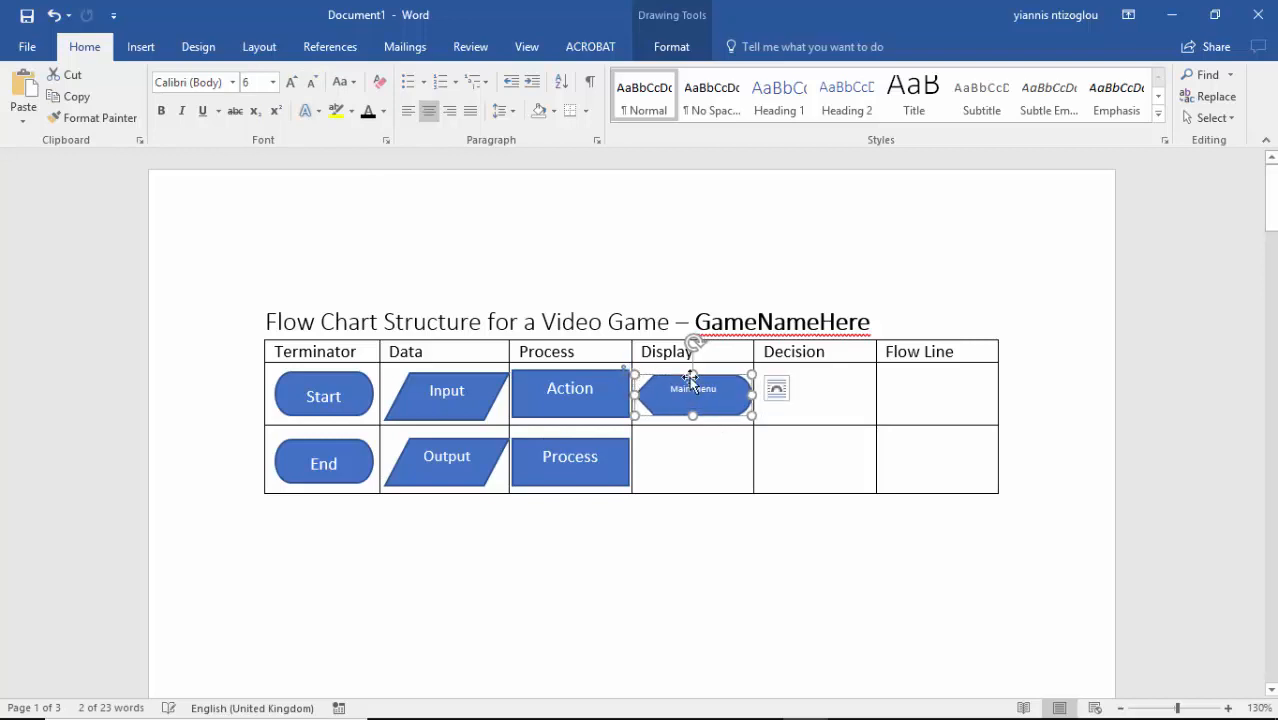
- Try font size 7 on the Main Menu label and set it back to 6
triple_click(655, 390)
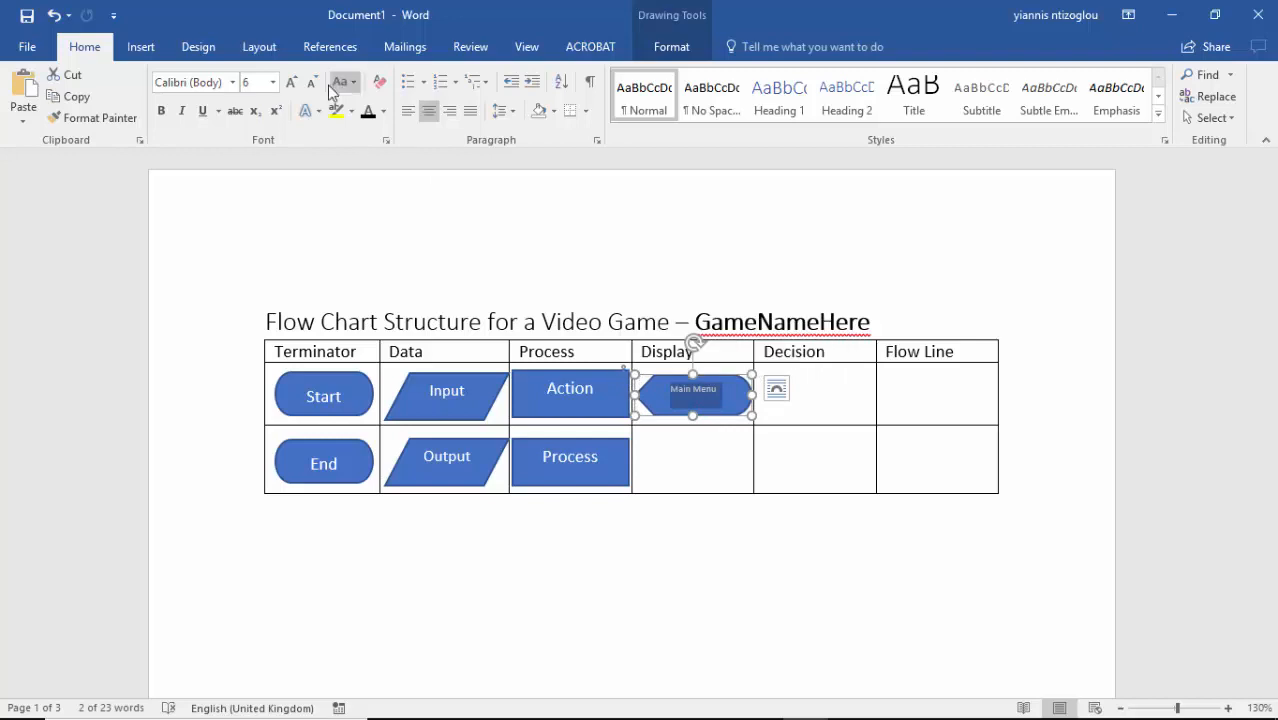
click(297, 87)
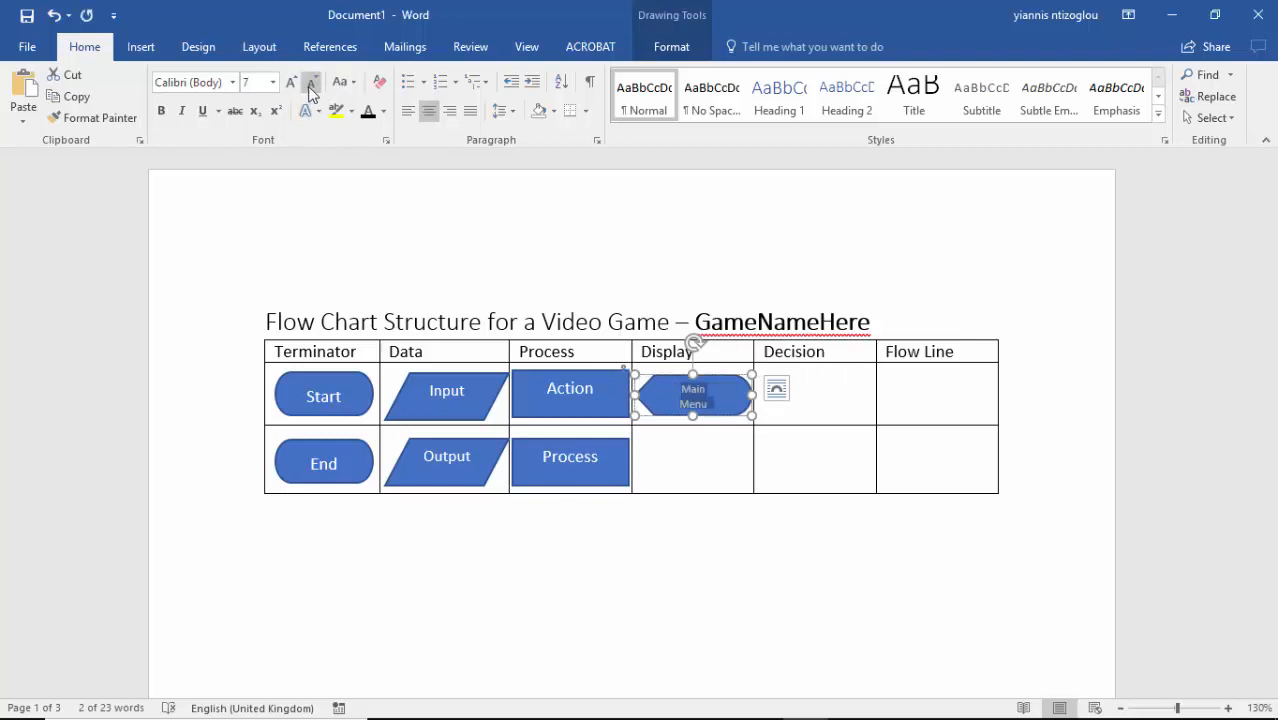
click(311, 86)
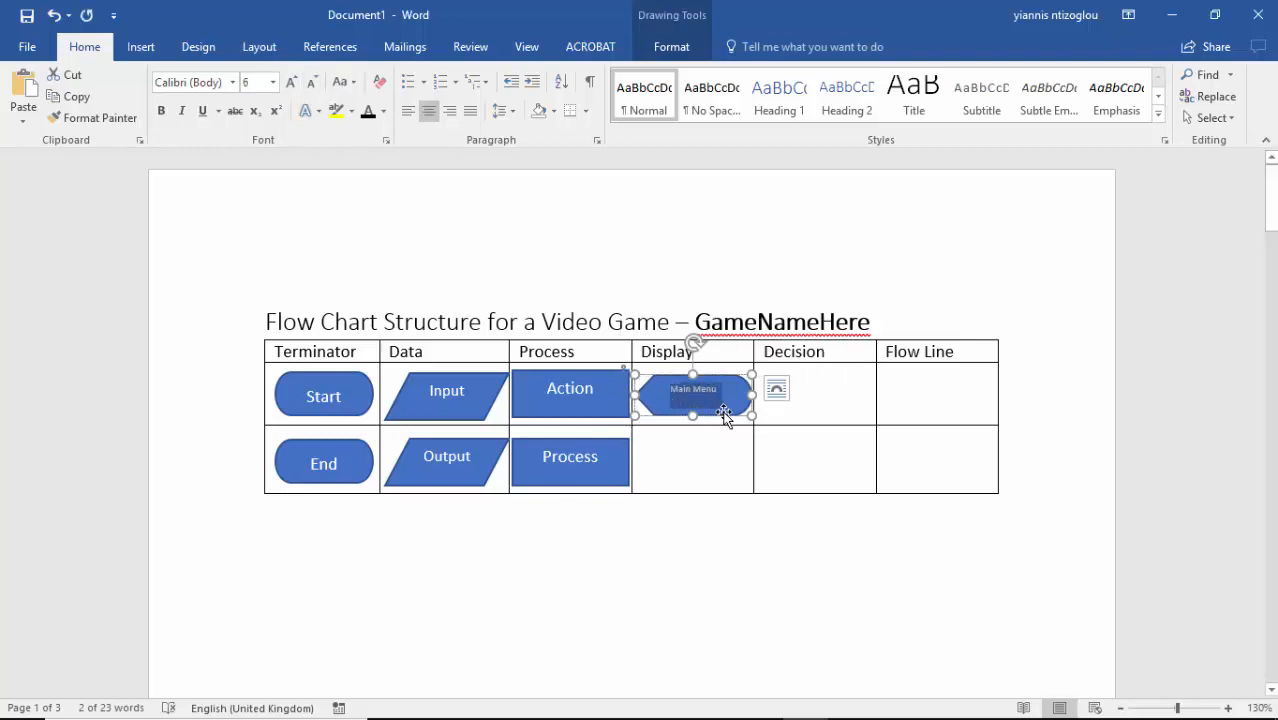
- Place a copy of the Main Menu Display shape in the cell below it and label the copy You Win
drag(740, 412, 588, 463)
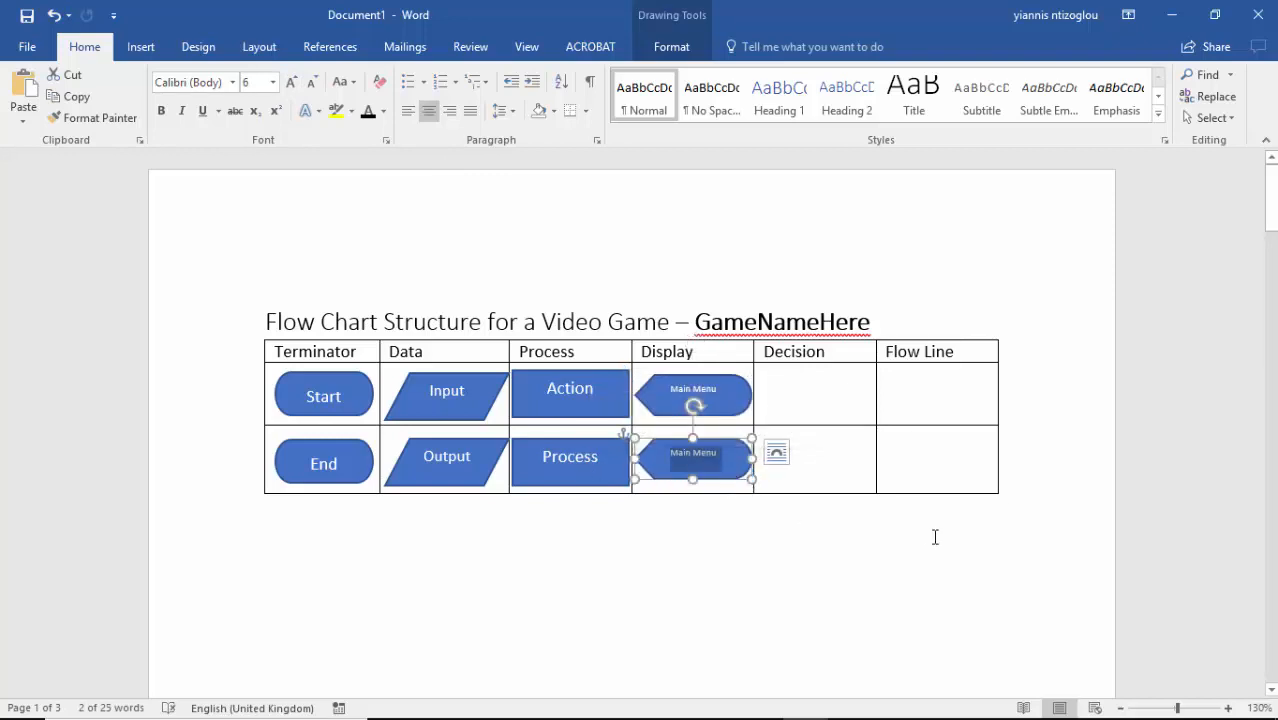
key(BackSpace)
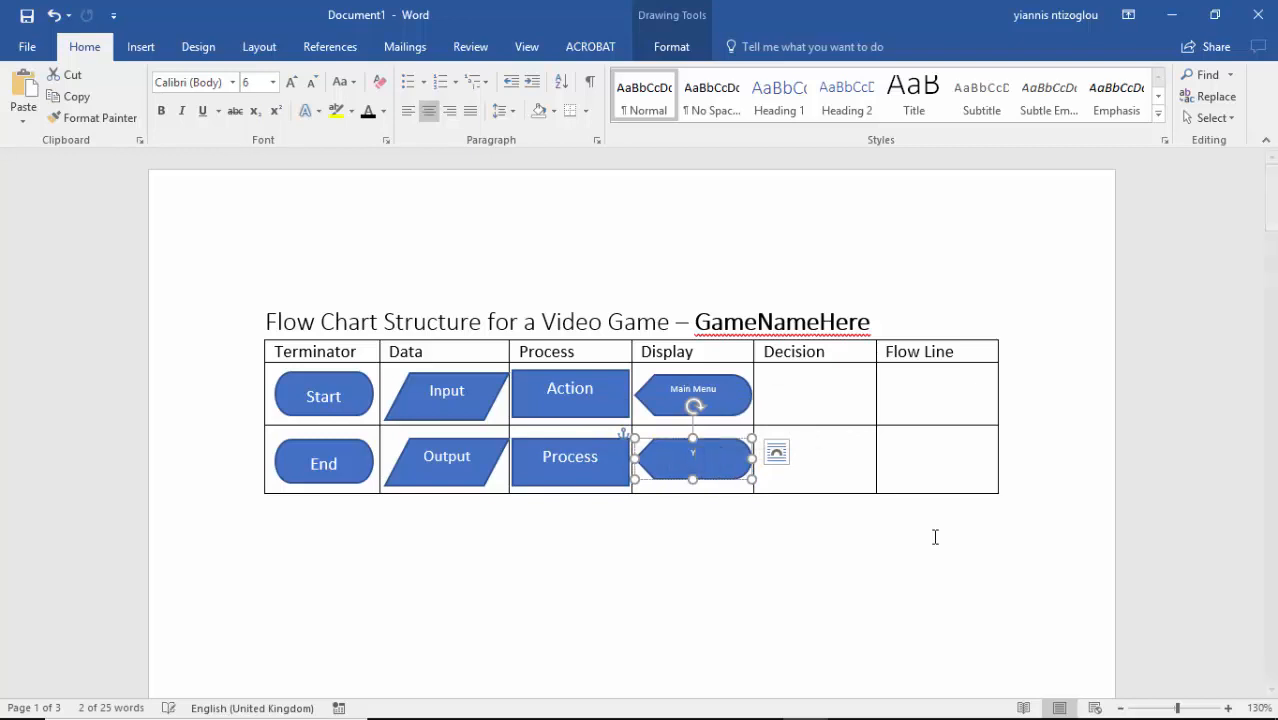
text(You Win)
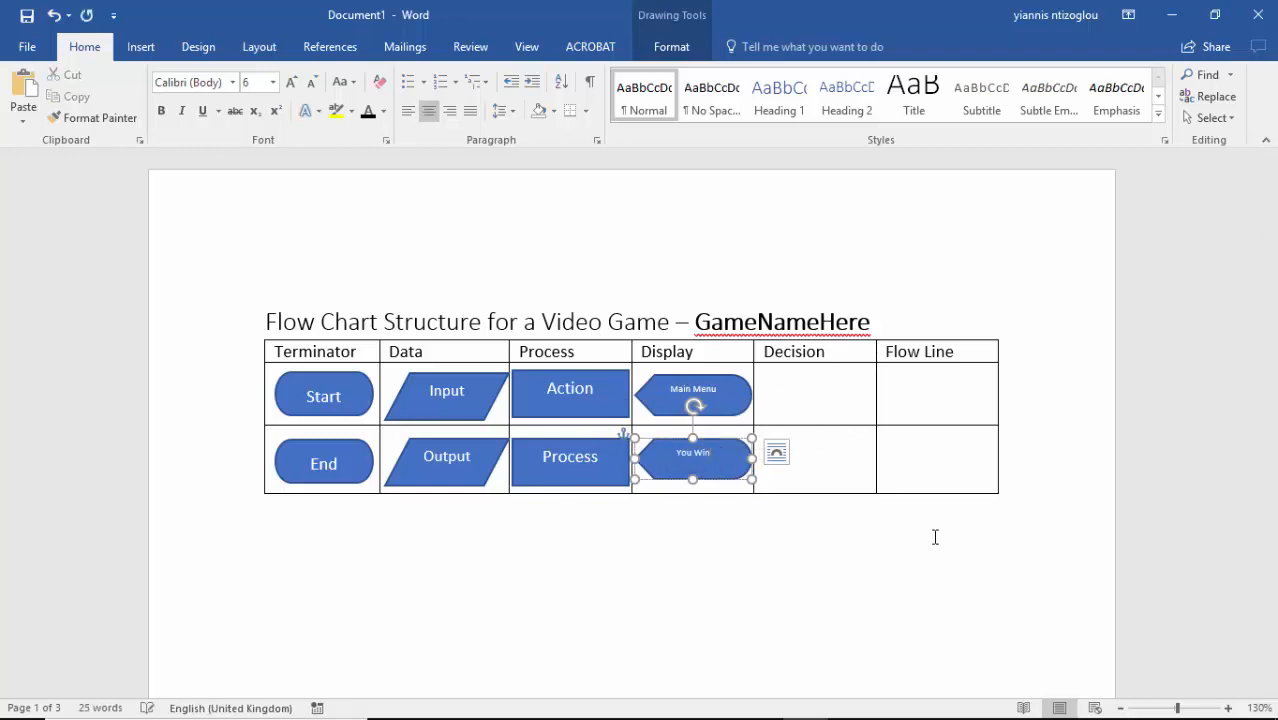
- Draw a flowchart Decision shape about 2.3 cm wide and 1.2 cm high in the cell below the Decision header and label it Yes
click(817, 393)
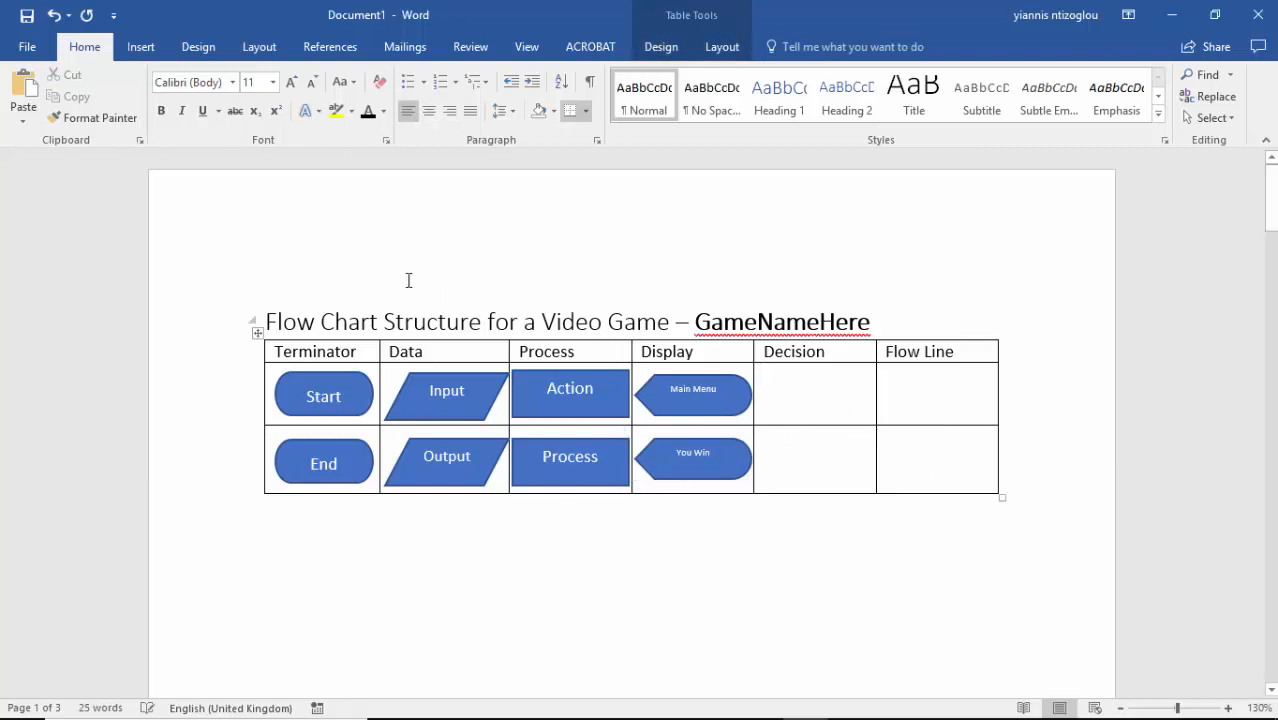
click(140, 47)
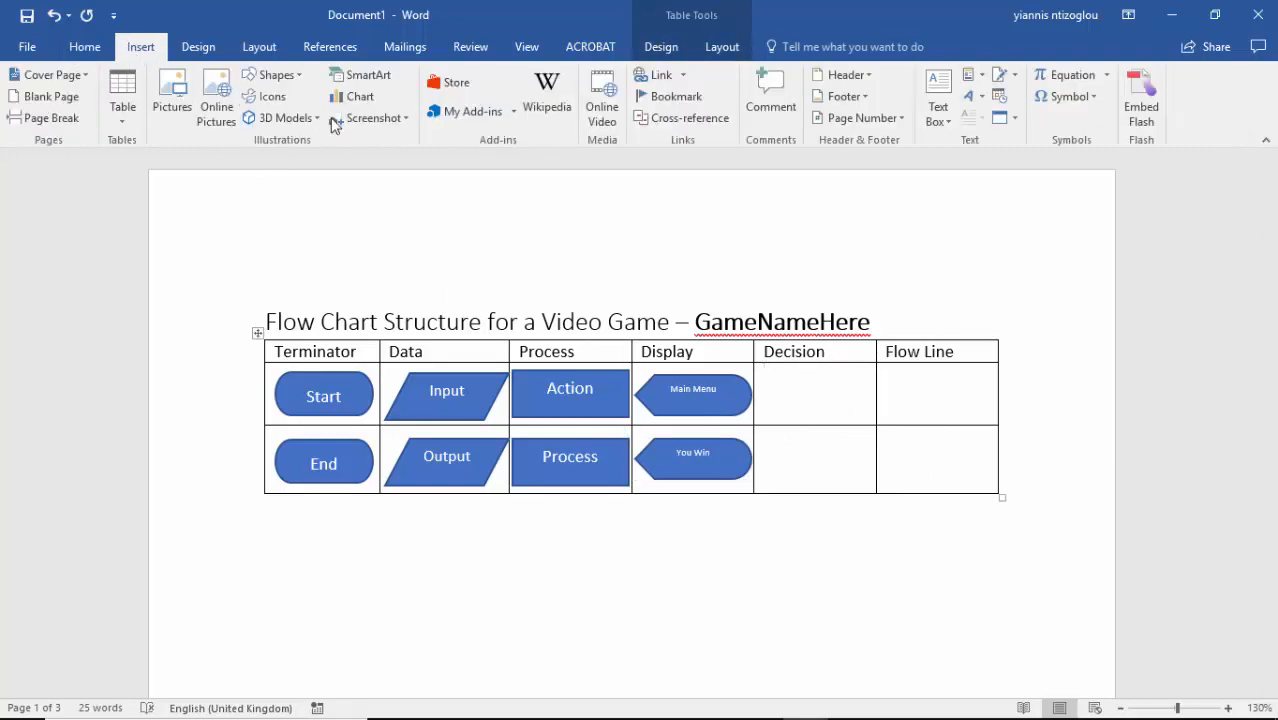
click(276, 75)
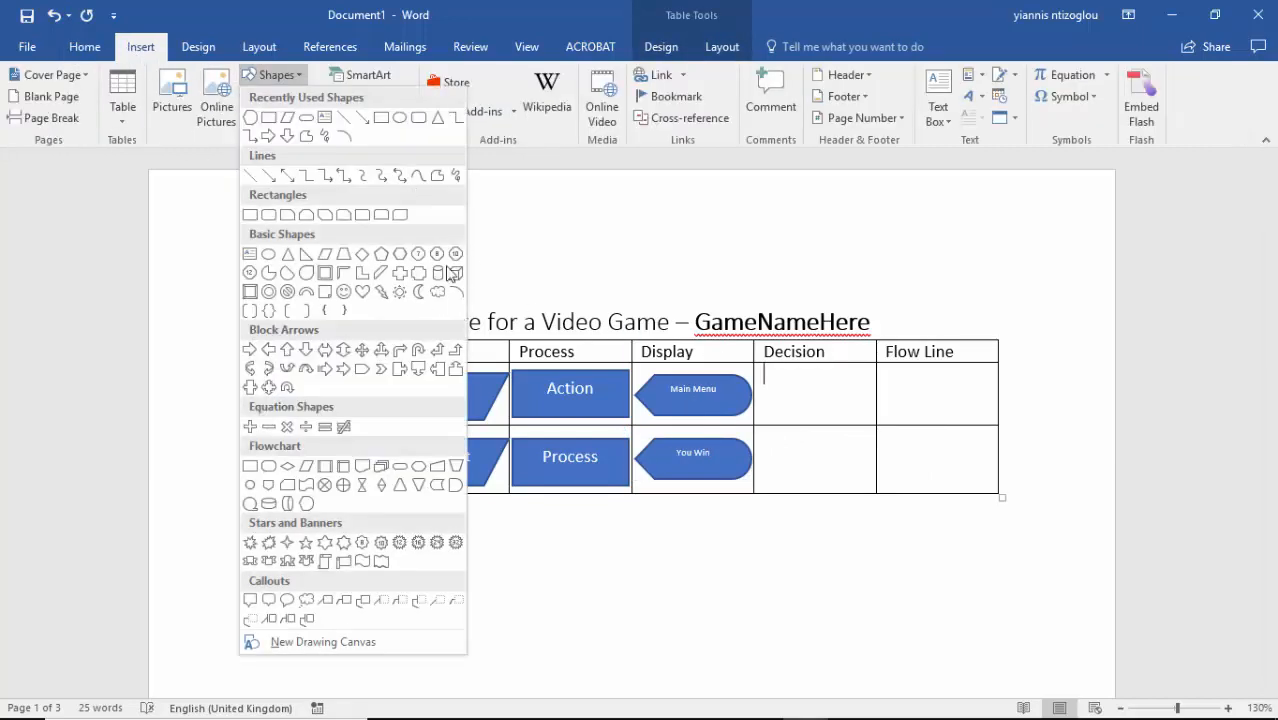
click(288, 468)
drag(766, 371, 873, 422)
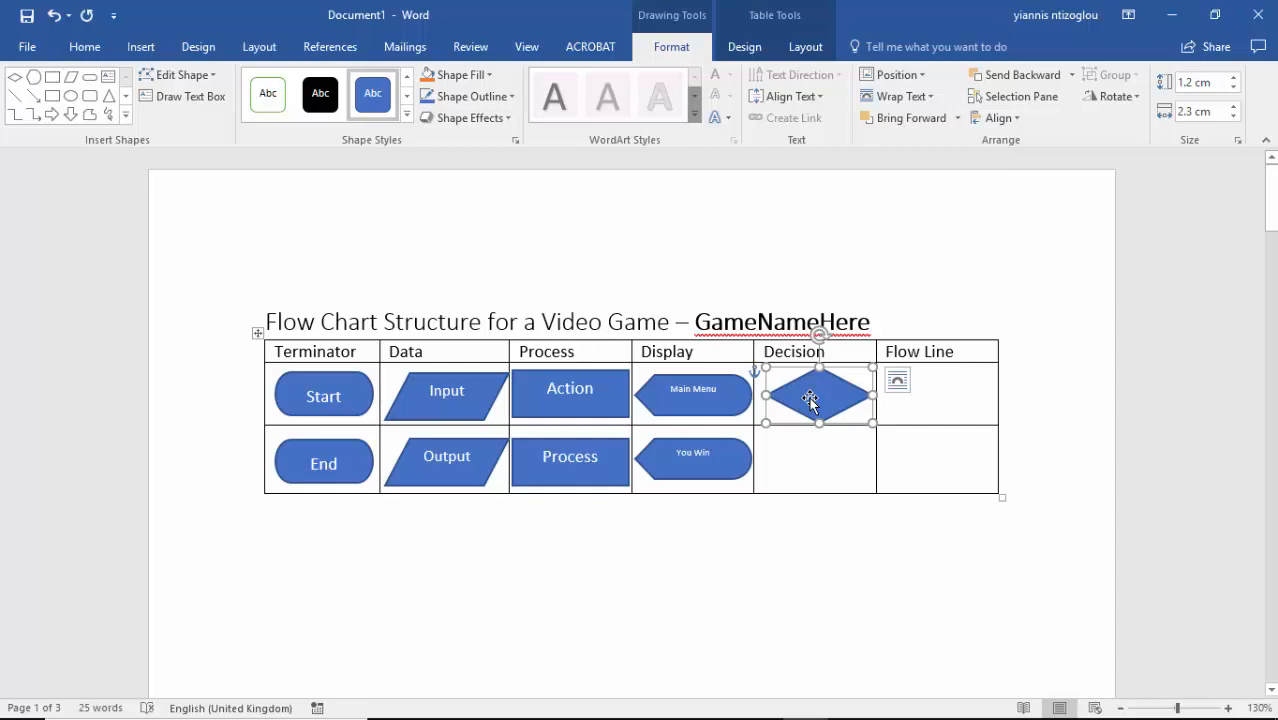
text(Yes)
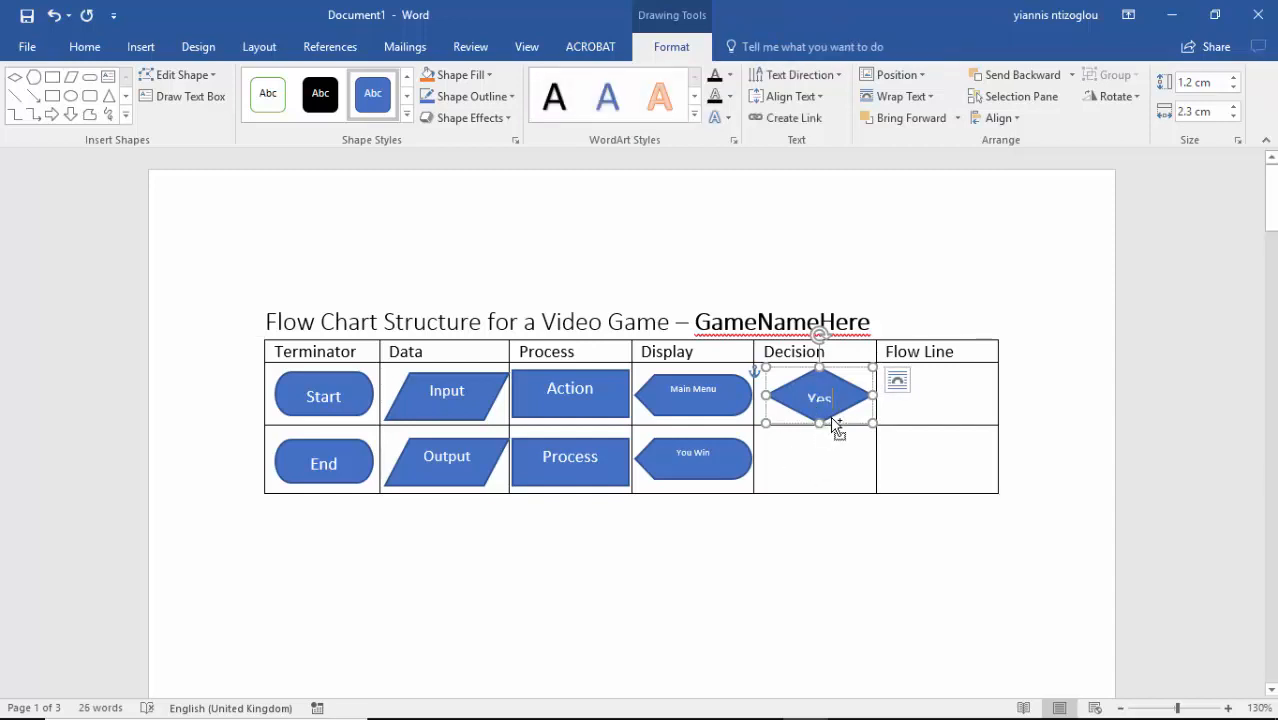
- Reduce the font size of the Yes label in the upper Decision shape to 8
drag(836, 429, 823, 468)
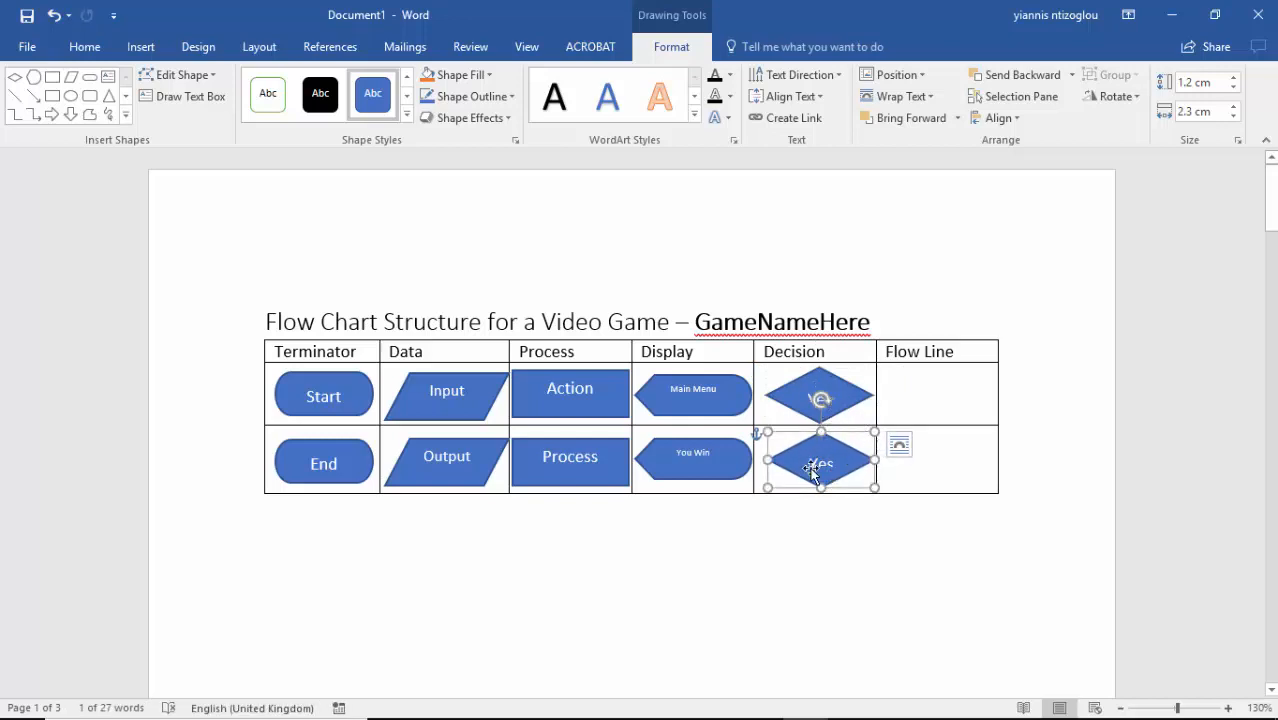
key(ctrl+z)
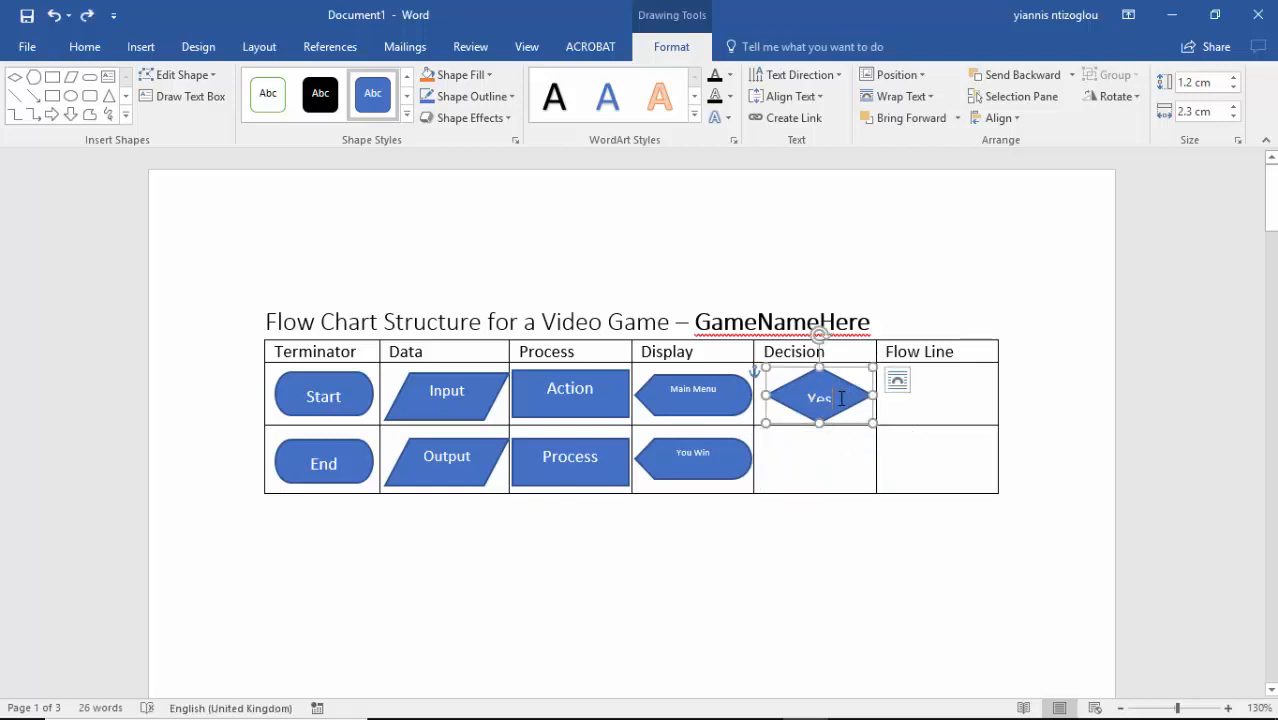
double_click(841, 398)
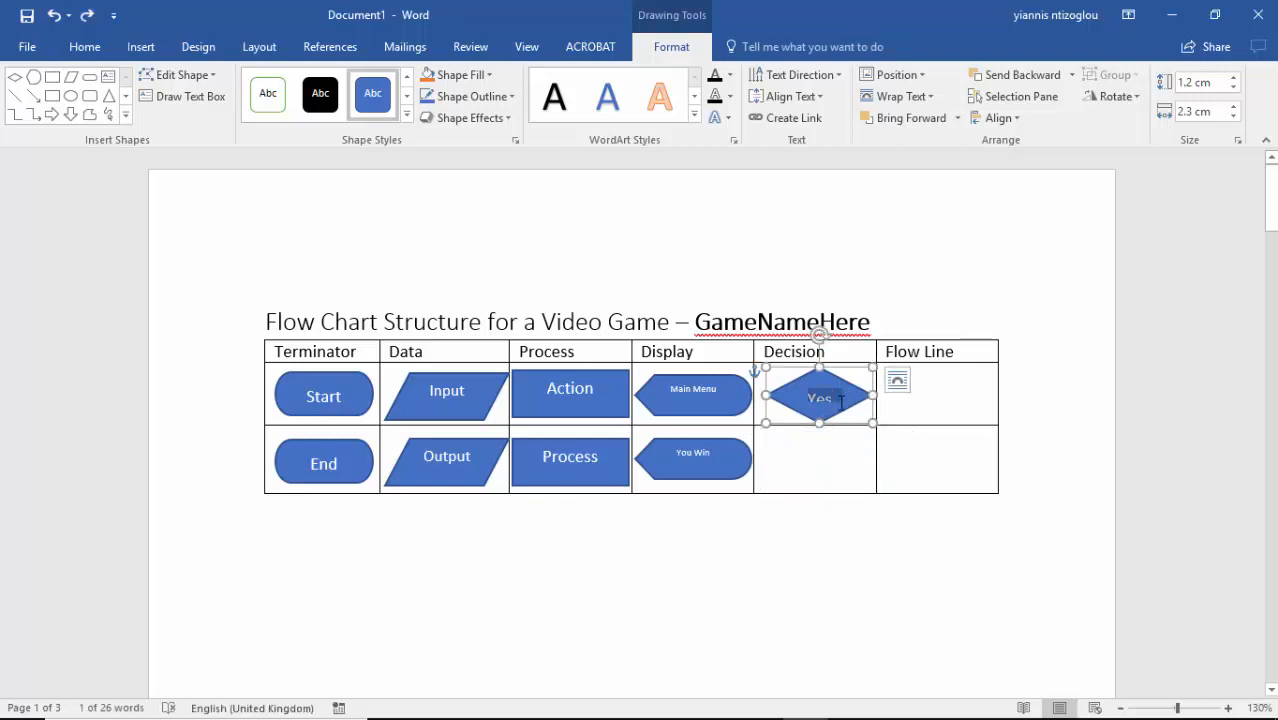
click(98, 47)
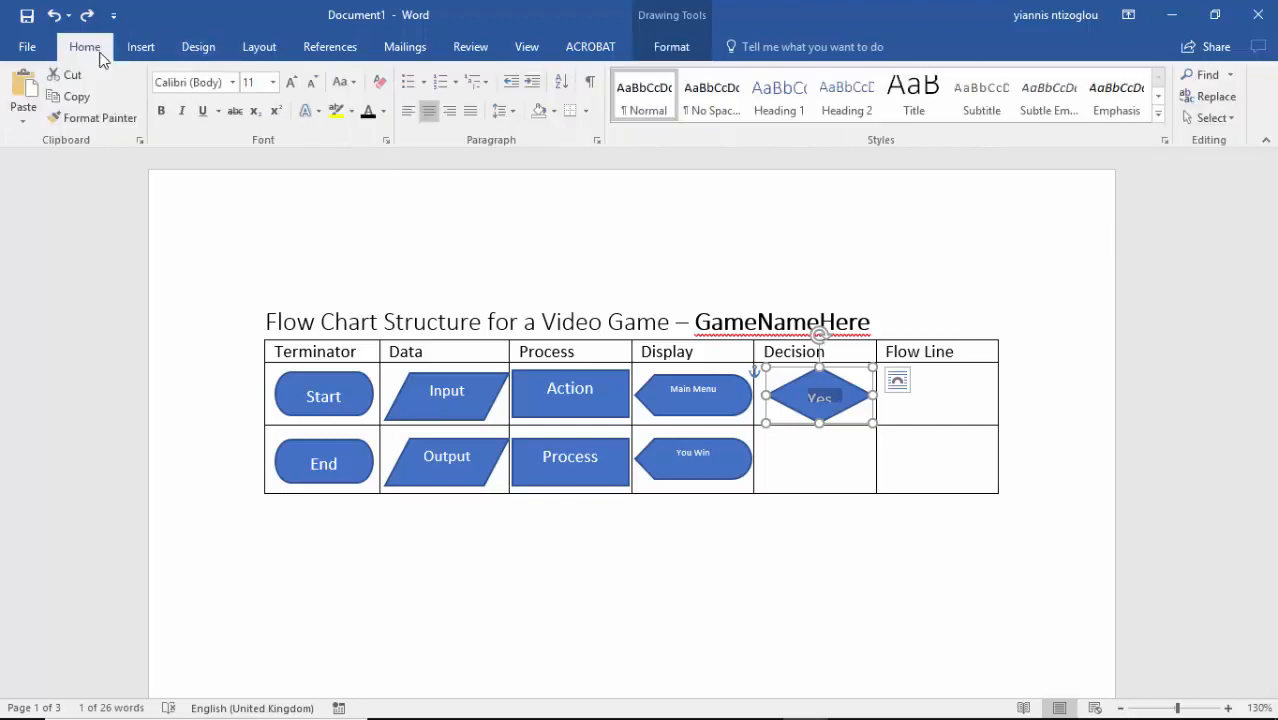
click(317, 84)
click(317, 84)
click(317, 84)
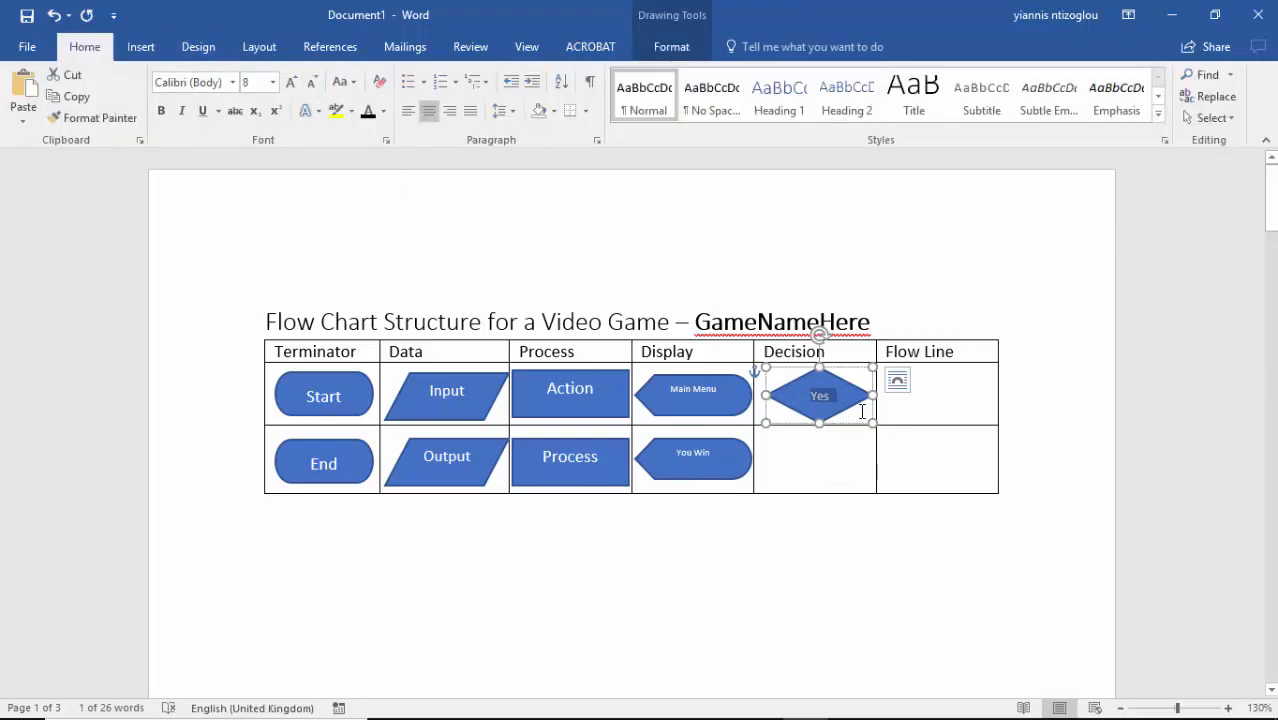
- Place a copy of the Yes Decision shape in the empty cell below it
click(974, 452)
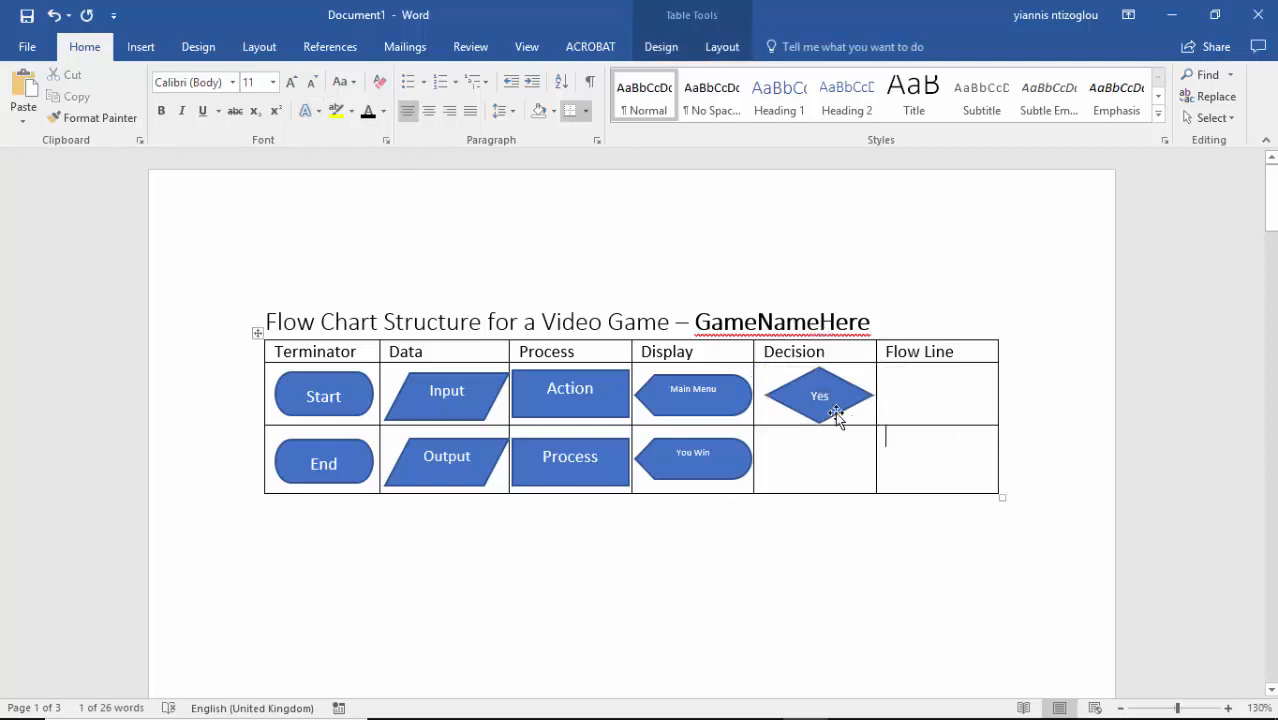
click(846, 424)
drag(840, 427, 825, 455)
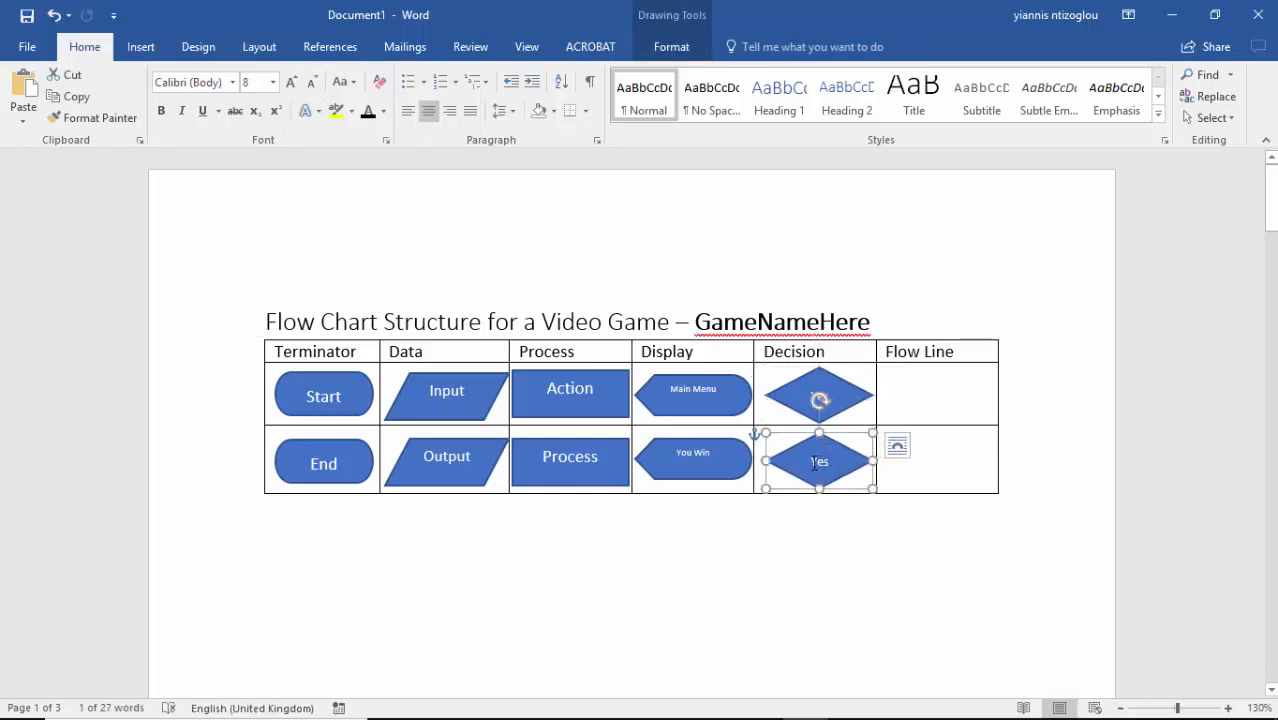
- Replace the label of the lower Decision shape with No
double_click(815, 463)
text(M)
key(BackSpace)
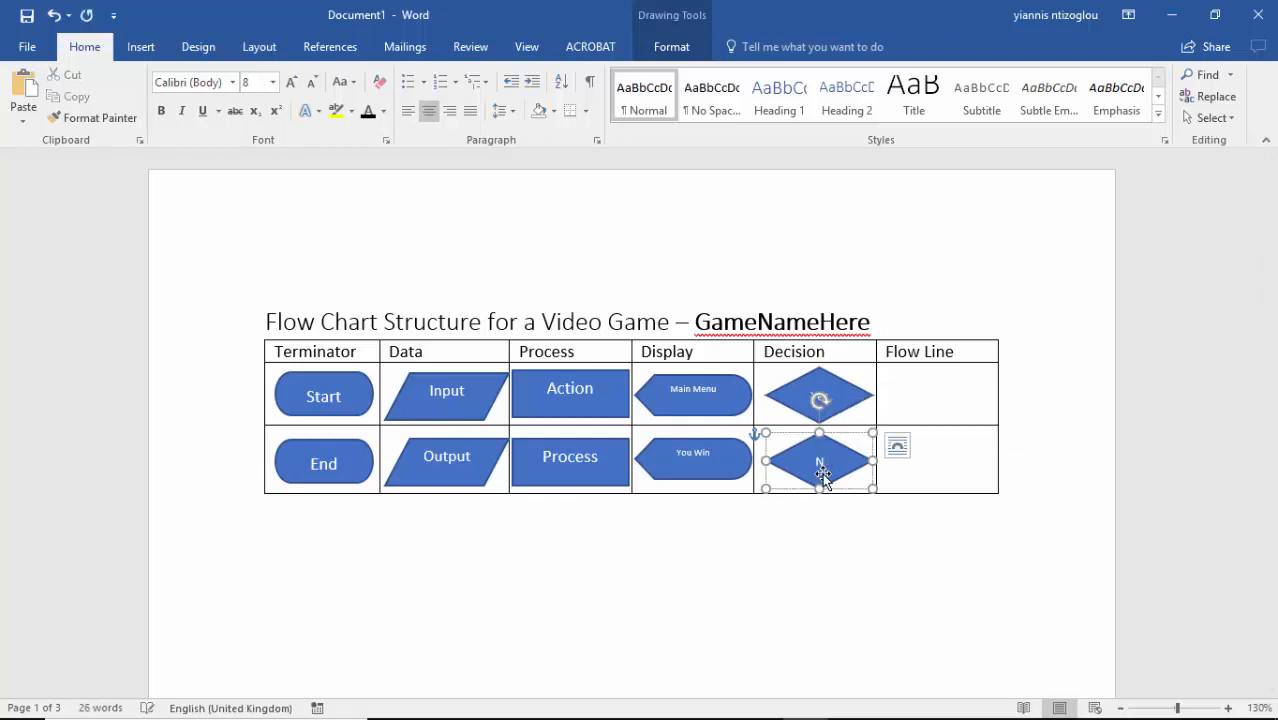
click(1024, 486)
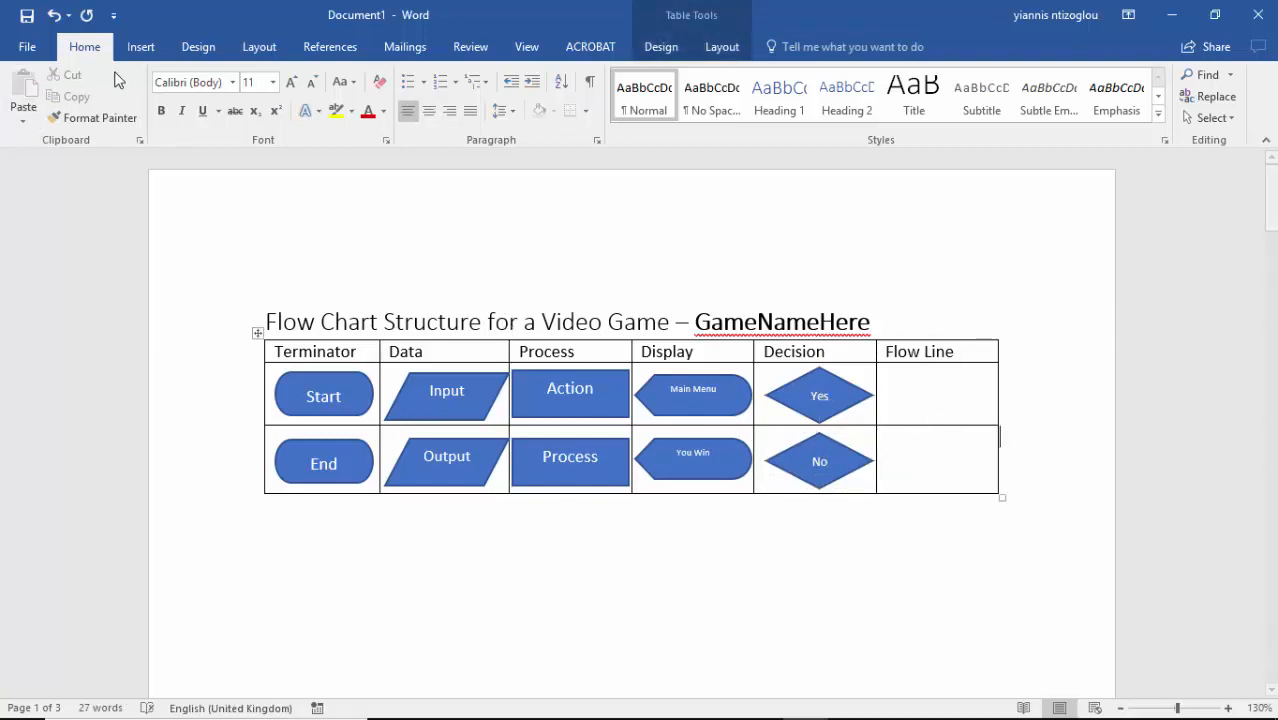
- Draw a downward vertical arrow about 0.87 cm long in the cell directly below the Flow Line header
click(140, 50)
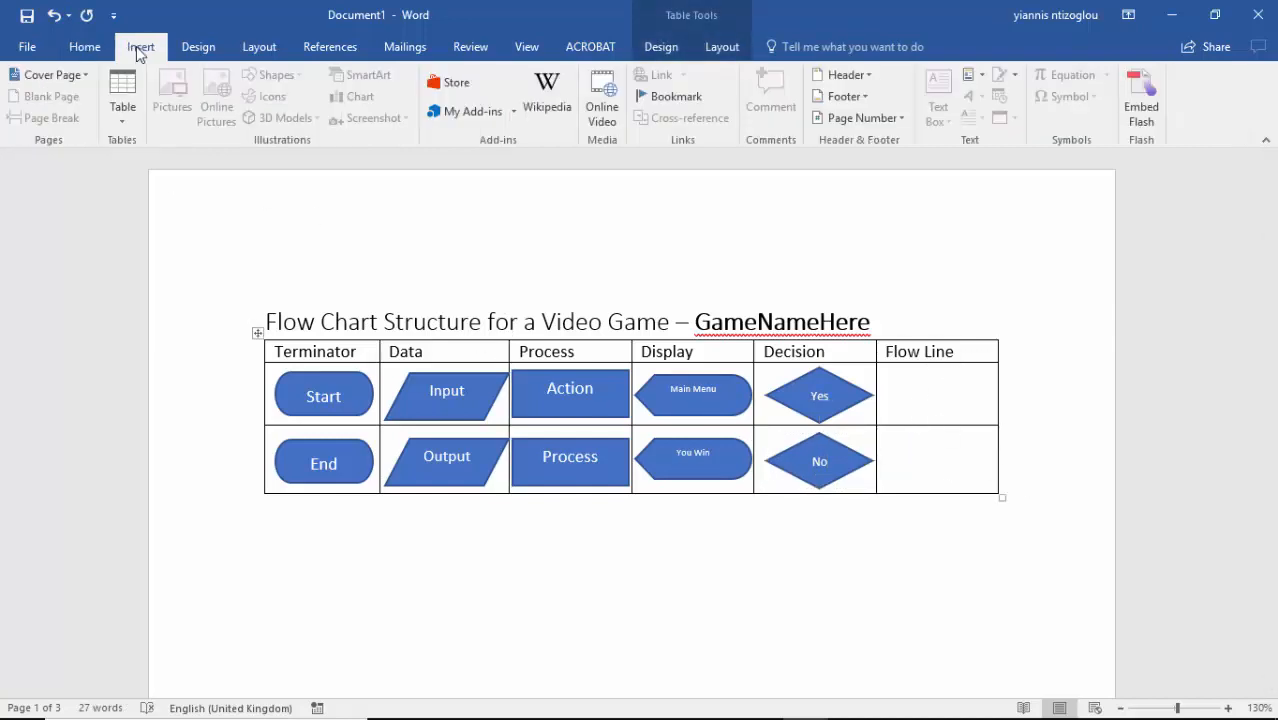
click(876, 566)
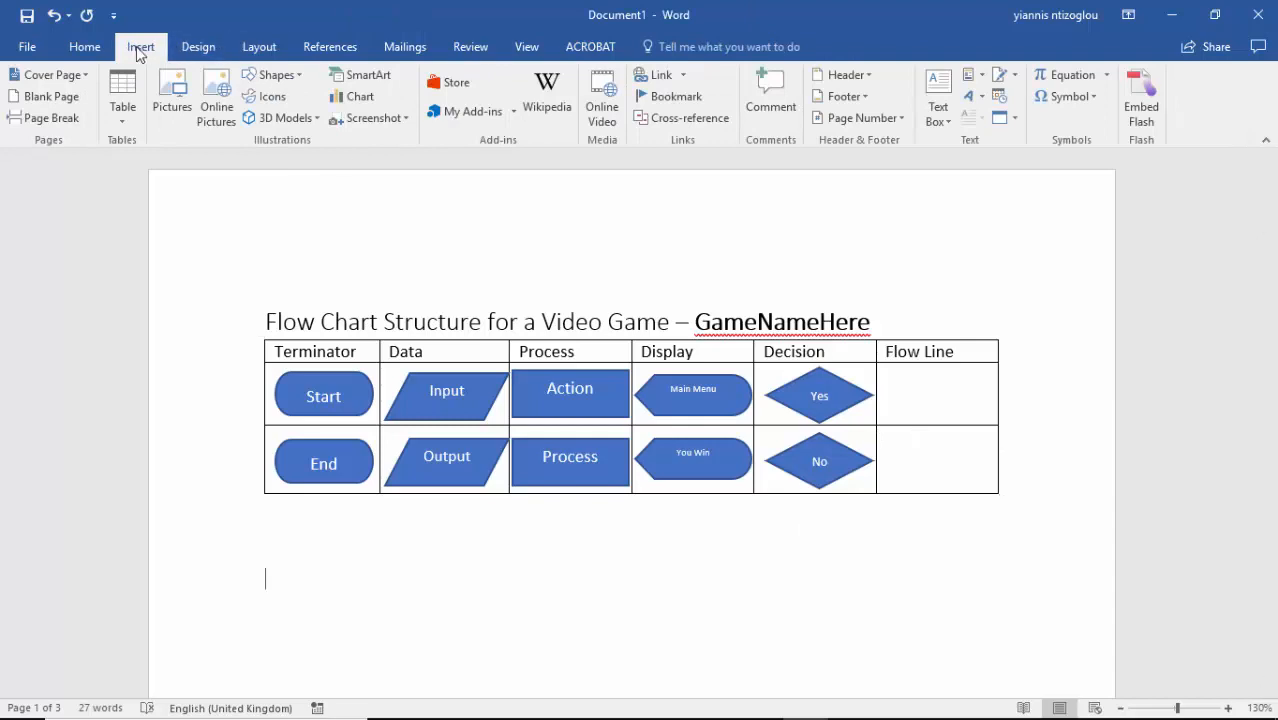
click(276, 75)
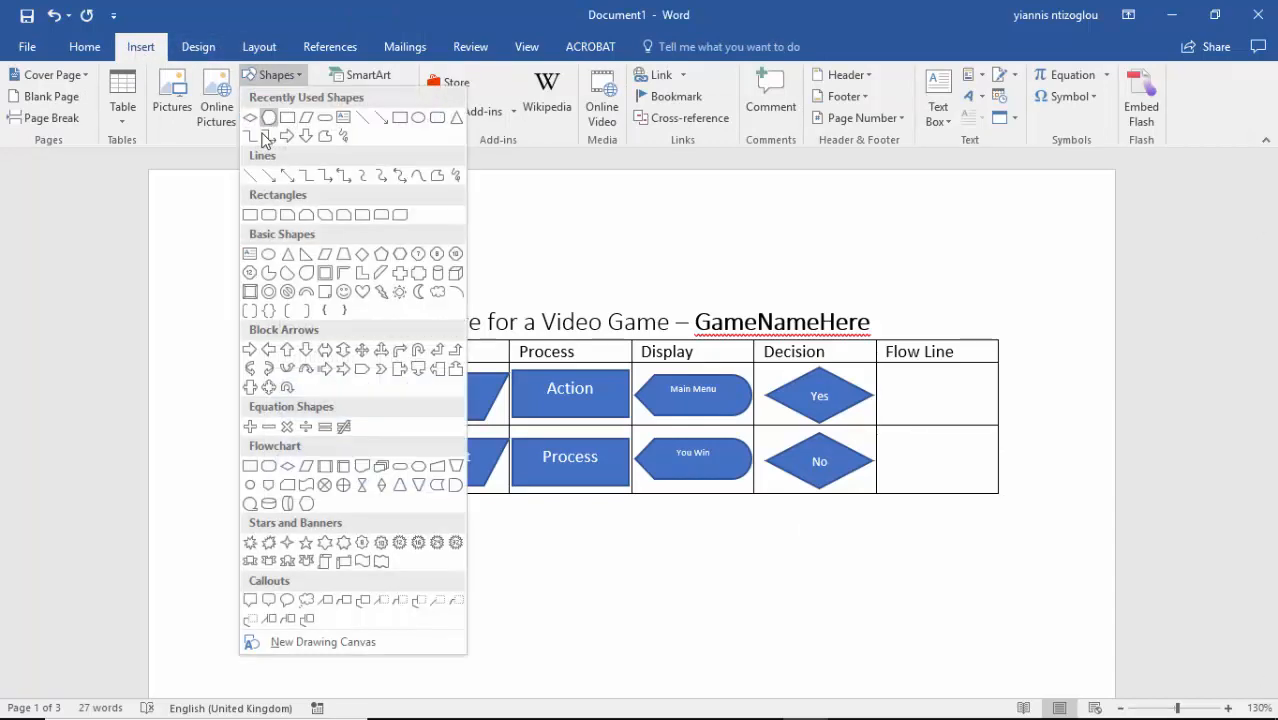
click(381, 117)
drag(931, 375, 930, 411)
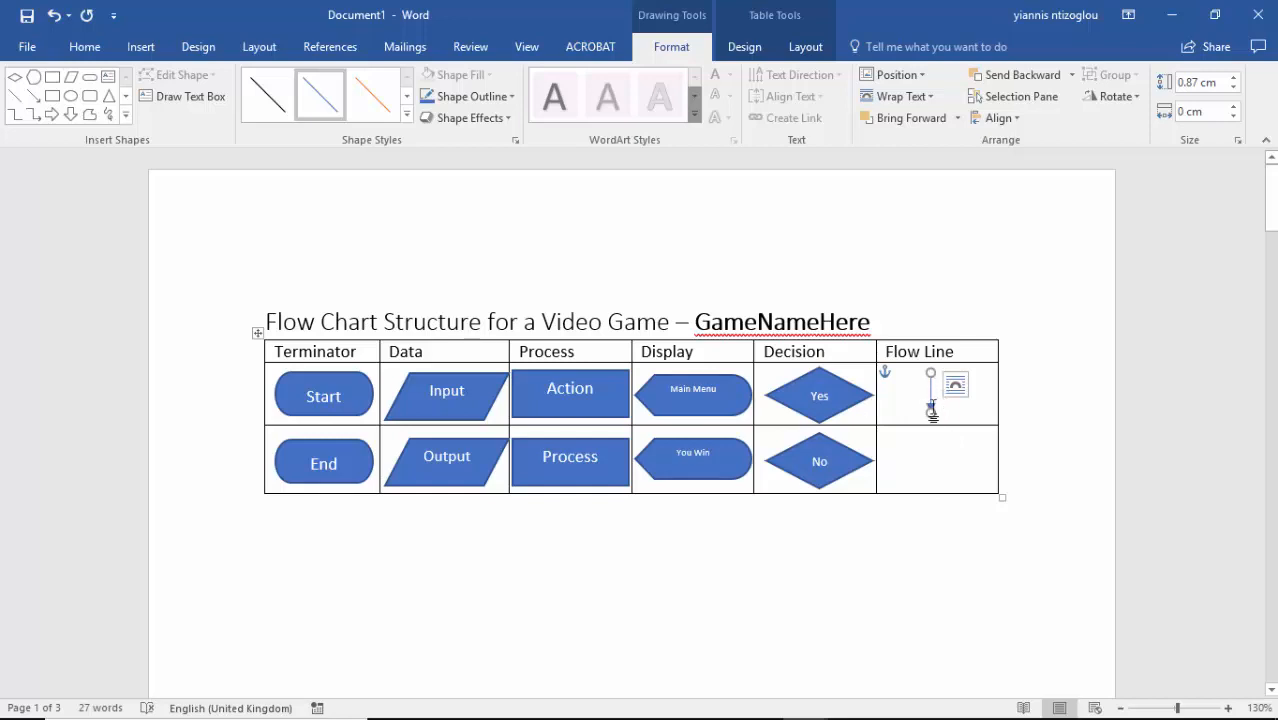
click(33, 95)
click(141, 47)
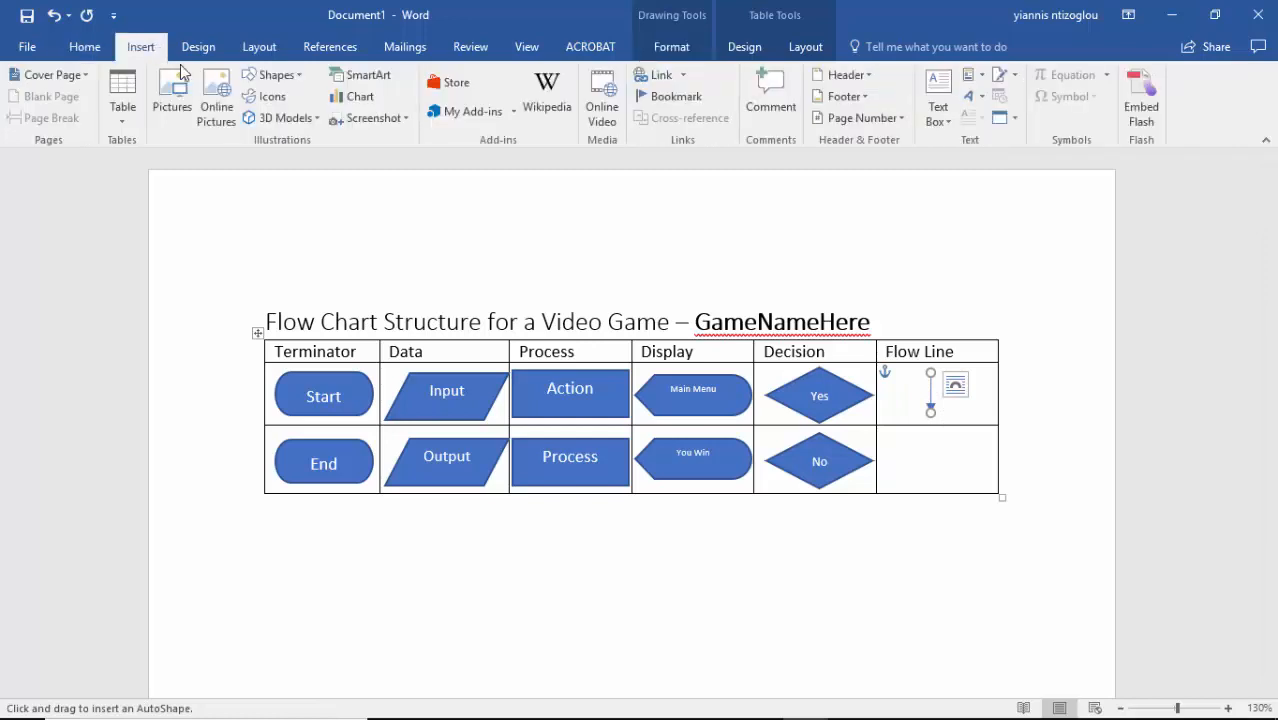
click(272, 75)
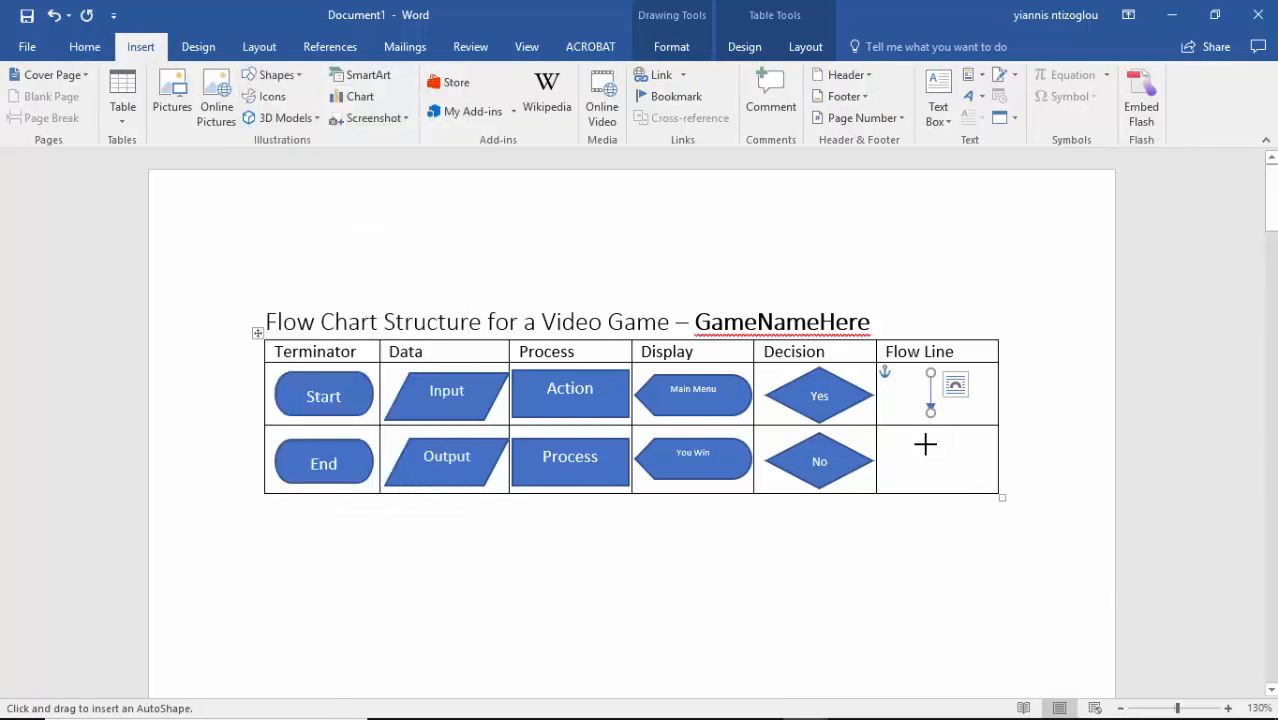
mouse_move(925, 444)
mouse_down()
mouse_move(981, 479)
mouse_move(978, 465)
mouse_move(953, 476)
mouse_move(923, 432)
mouse_move(953, 465)
mouse_move(936, 447)
mouse_move(929, 466)
mouse_move(956, 470)
mouse_move(945, 475)
mouse_up()
key(ctrl+z)
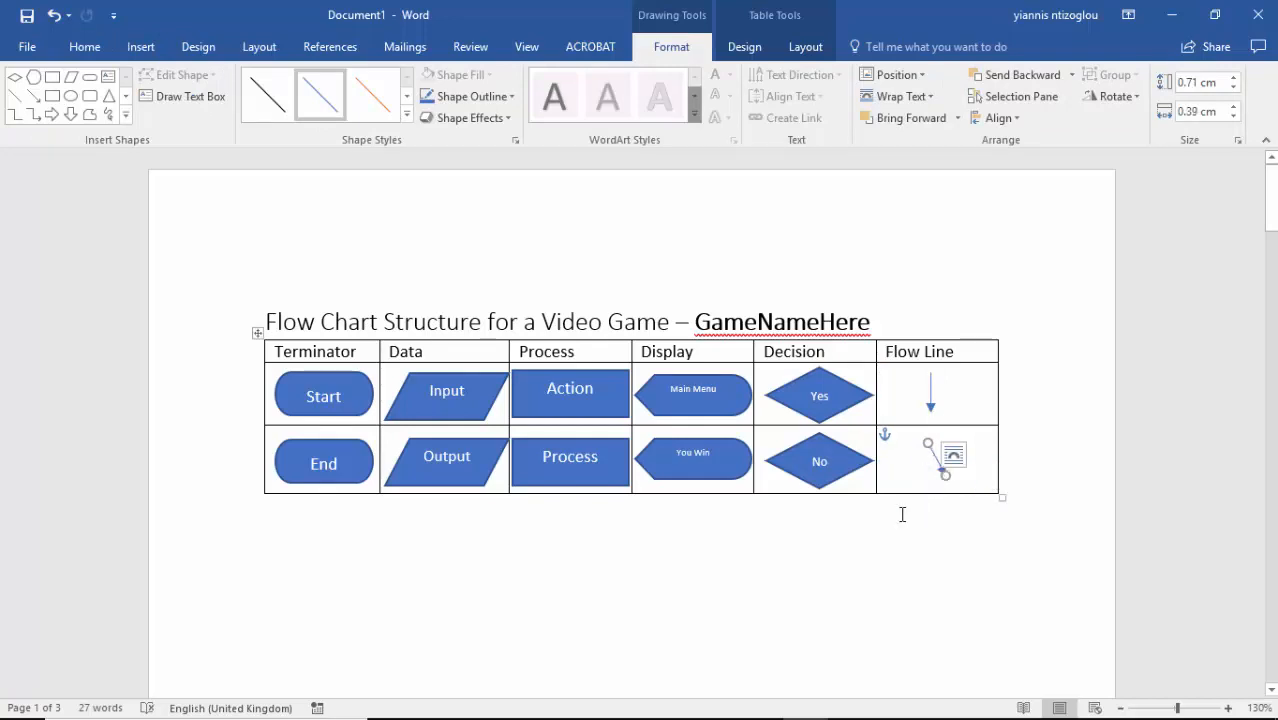
key(Delete)
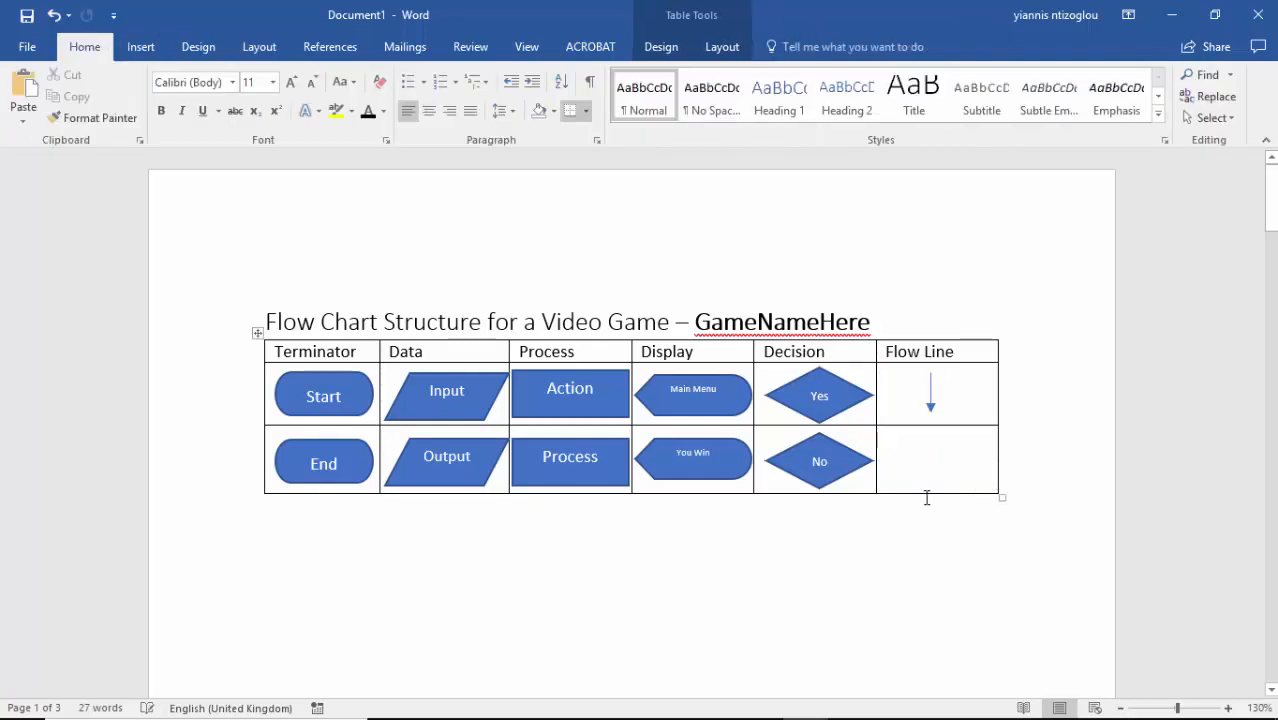
- Draw an upward vertical arrow about 0.83 cm long in the lower cell of the Flow Line column
click(139, 49)
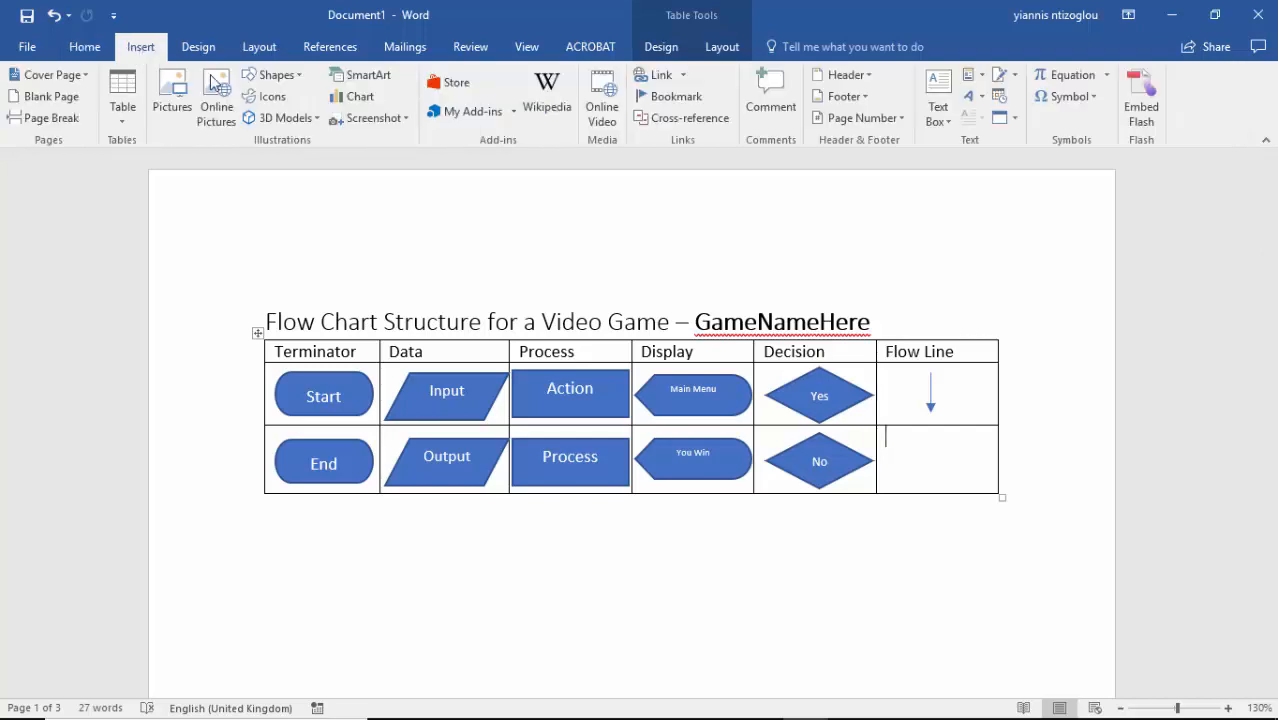
click(272, 75)
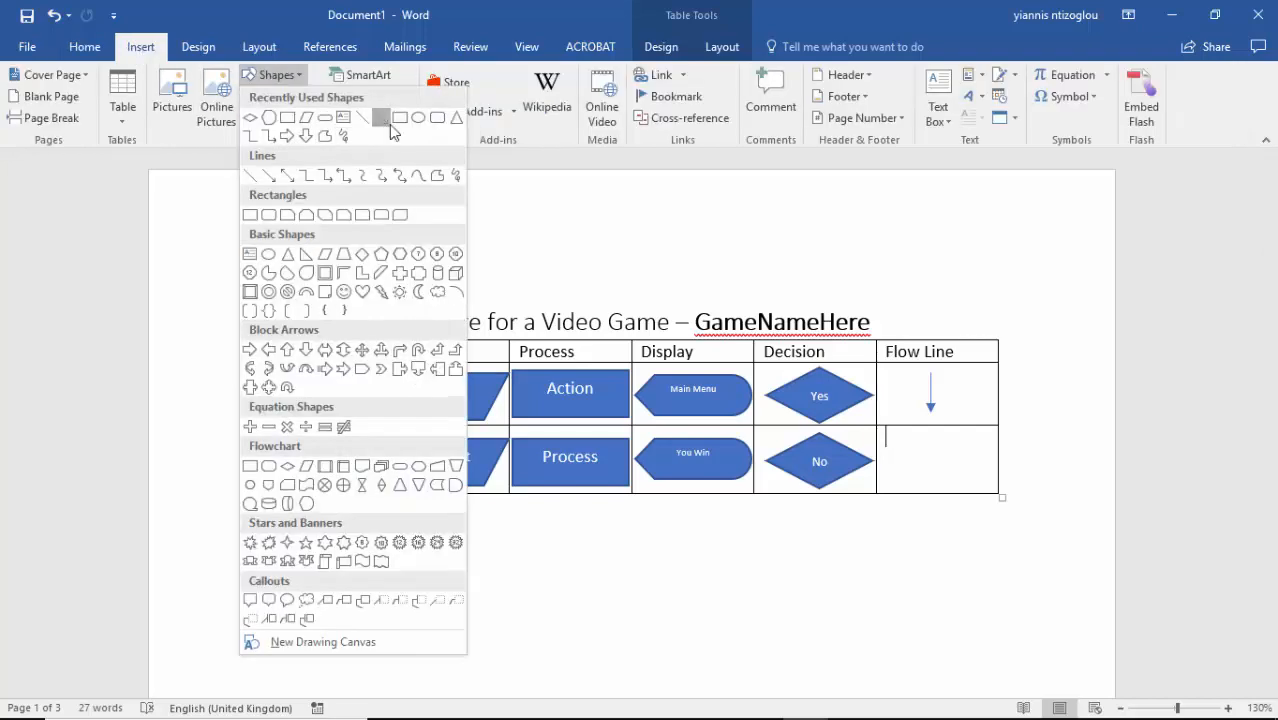
click(370, 120)
drag(932, 478, 931, 441)
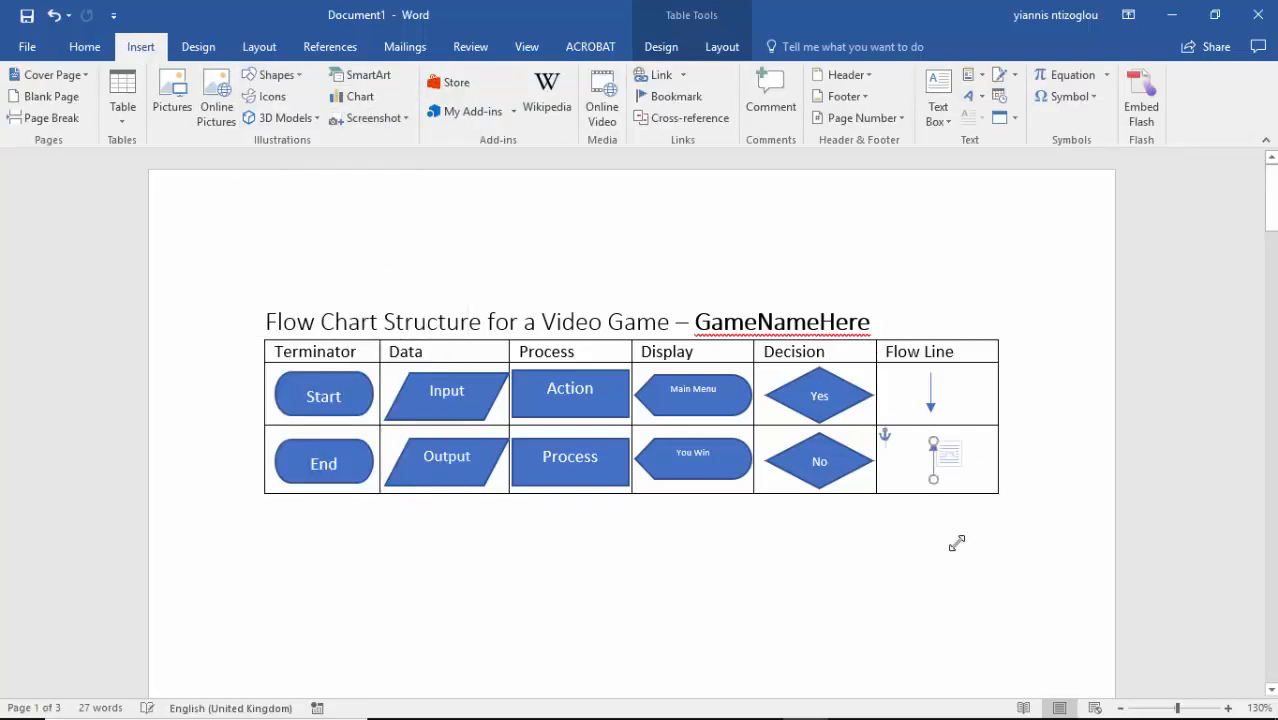
click(1001, 506)
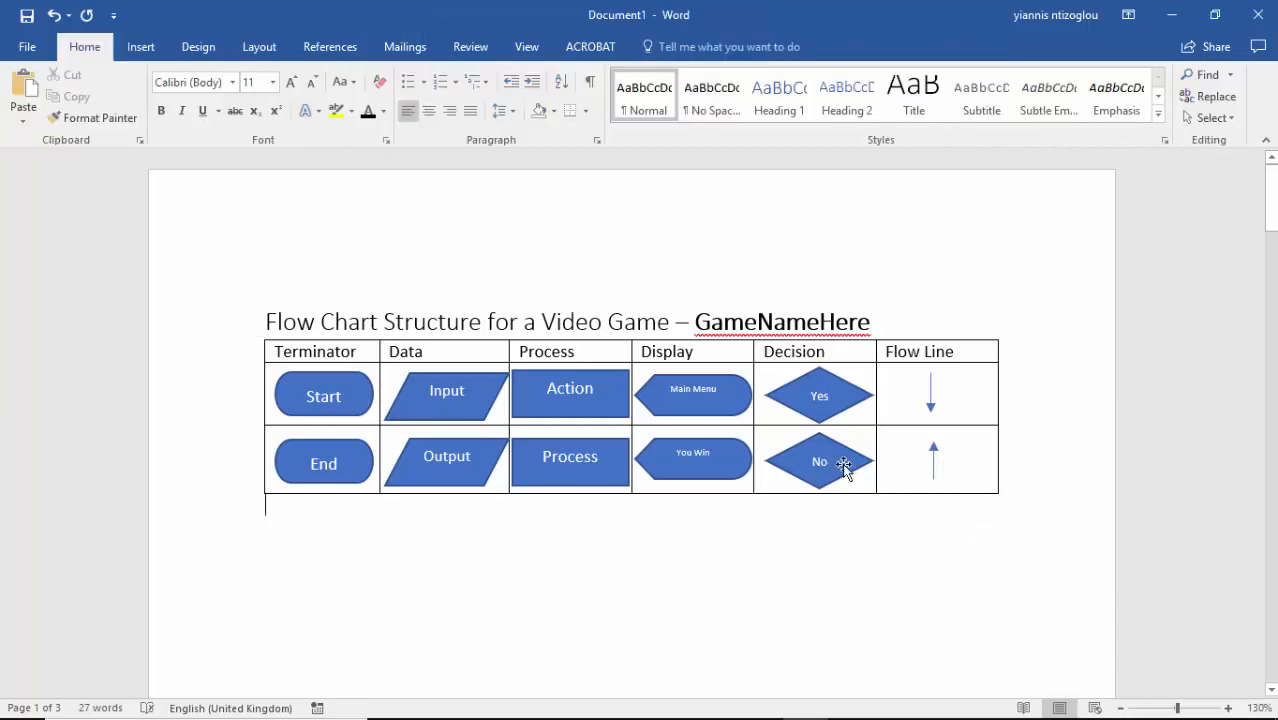
- Format the table's header row as bold, font size 12 and centred
scroll(305, 377, down, 3)
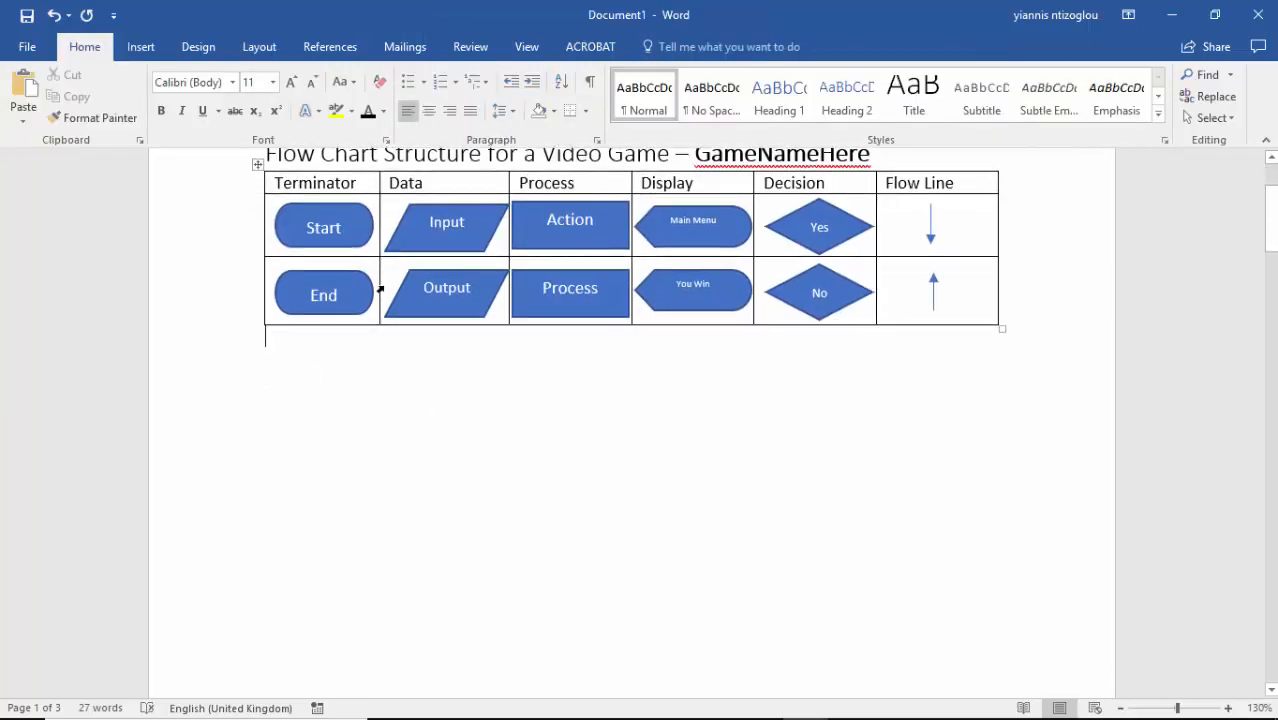
scroll(328, 320, up, 2)
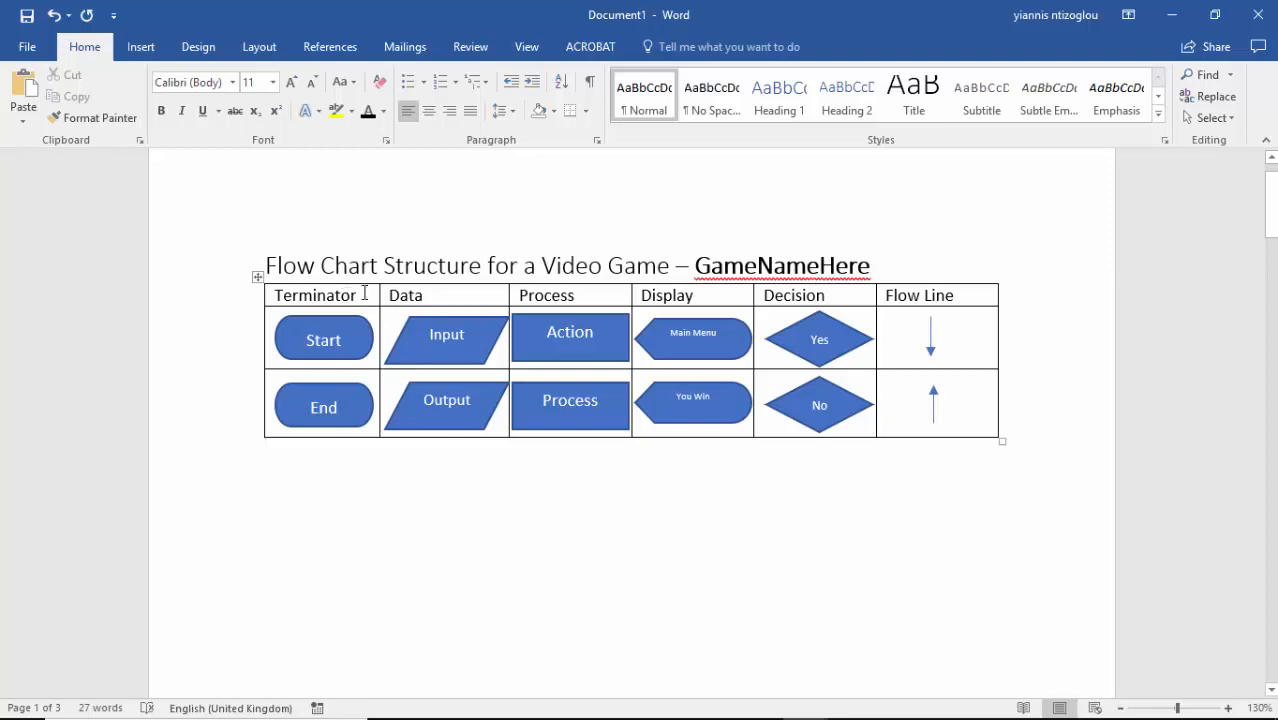
drag(365, 293, 950, 300)
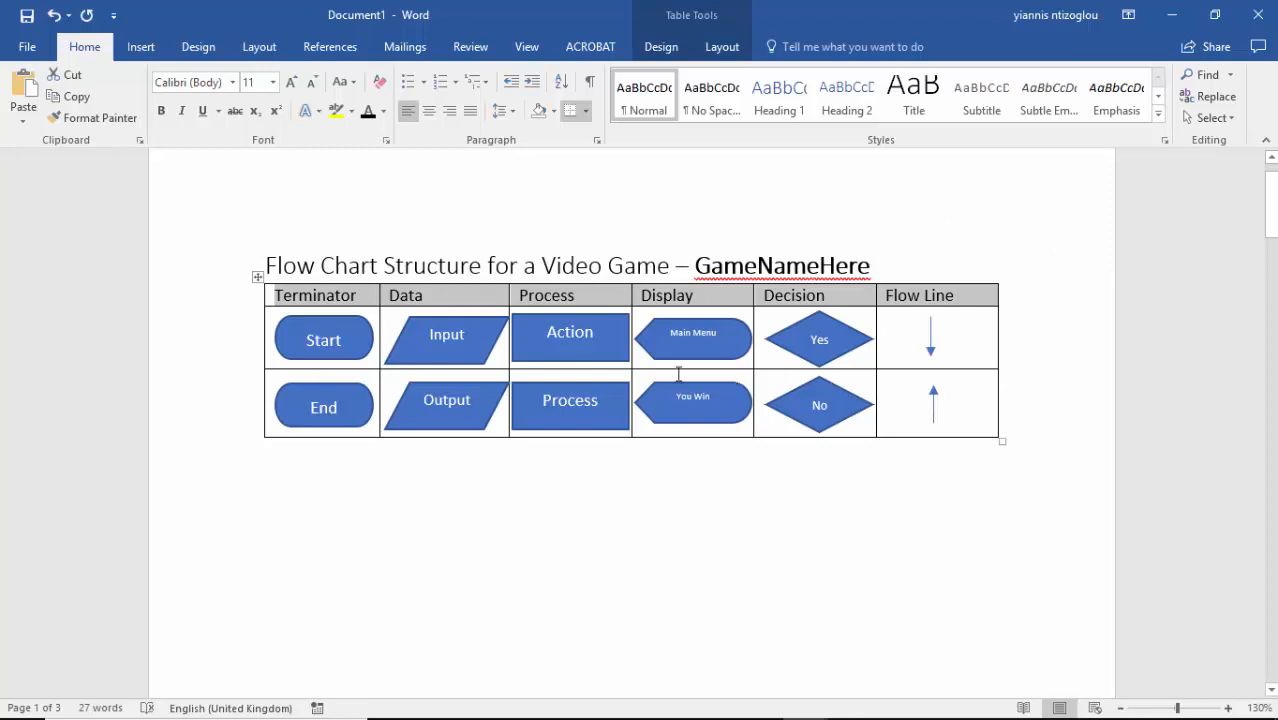
drag(320, 303, 741, 248)
click(161, 110)
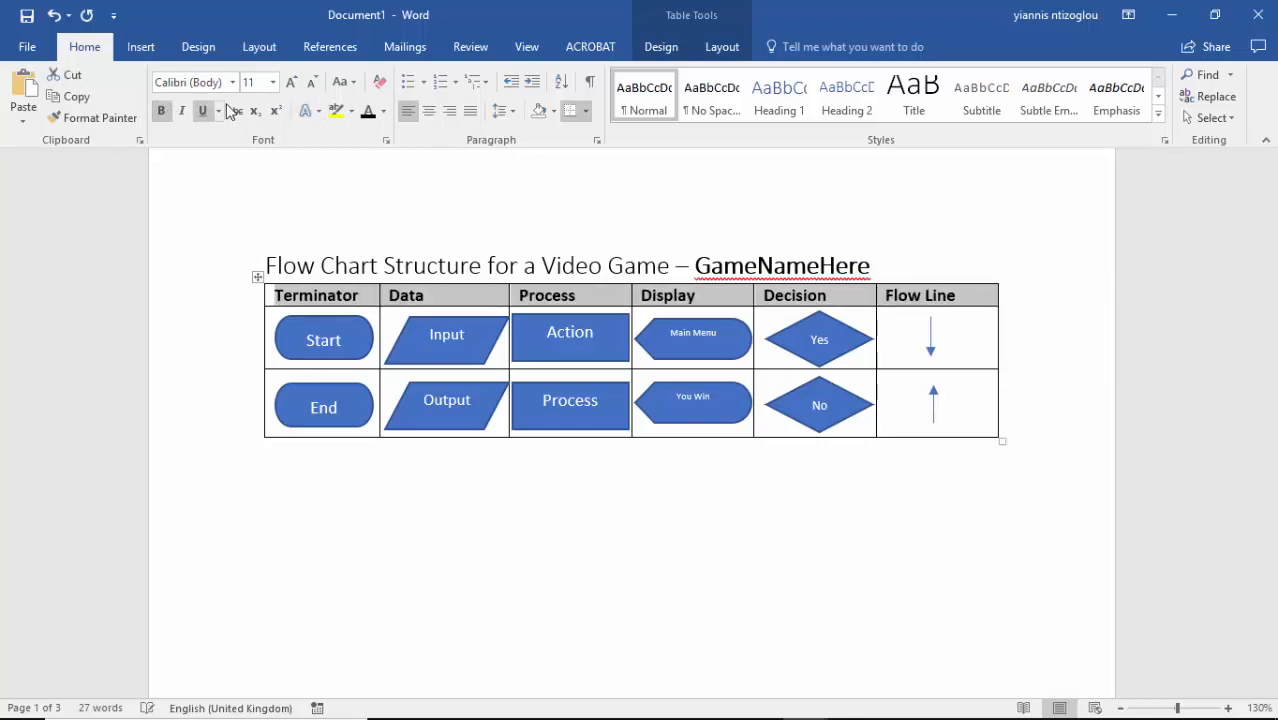
click(291, 83)
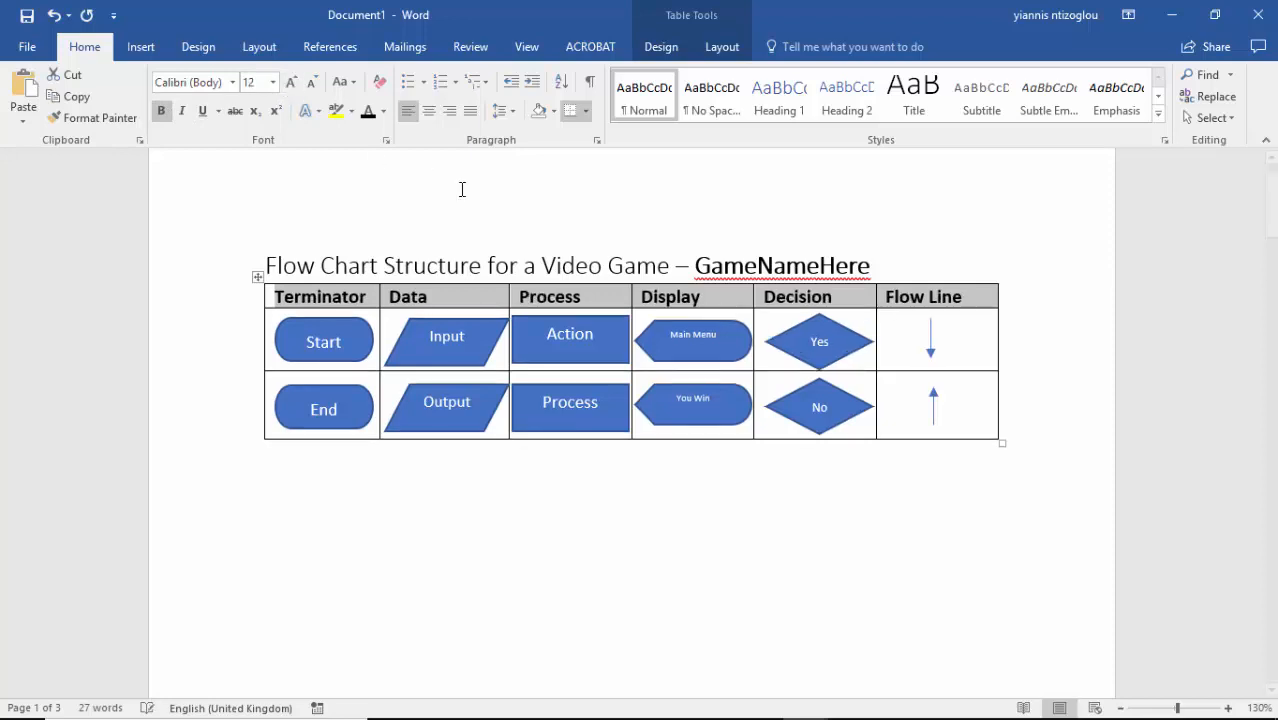
click(429, 111)
click(648, 481)
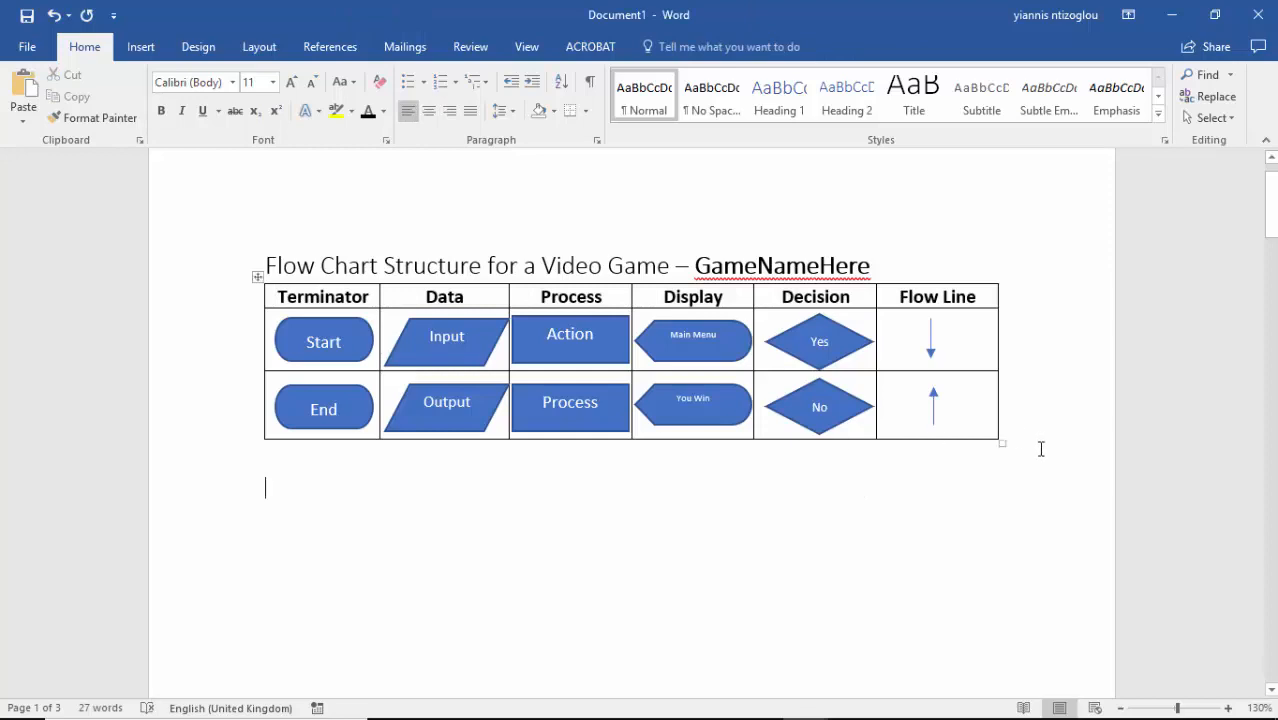
- Apply the light green theme style with dark text to the Start shape
scroll(993, 471, down, 3)
scroll(880, 465, up, 3)
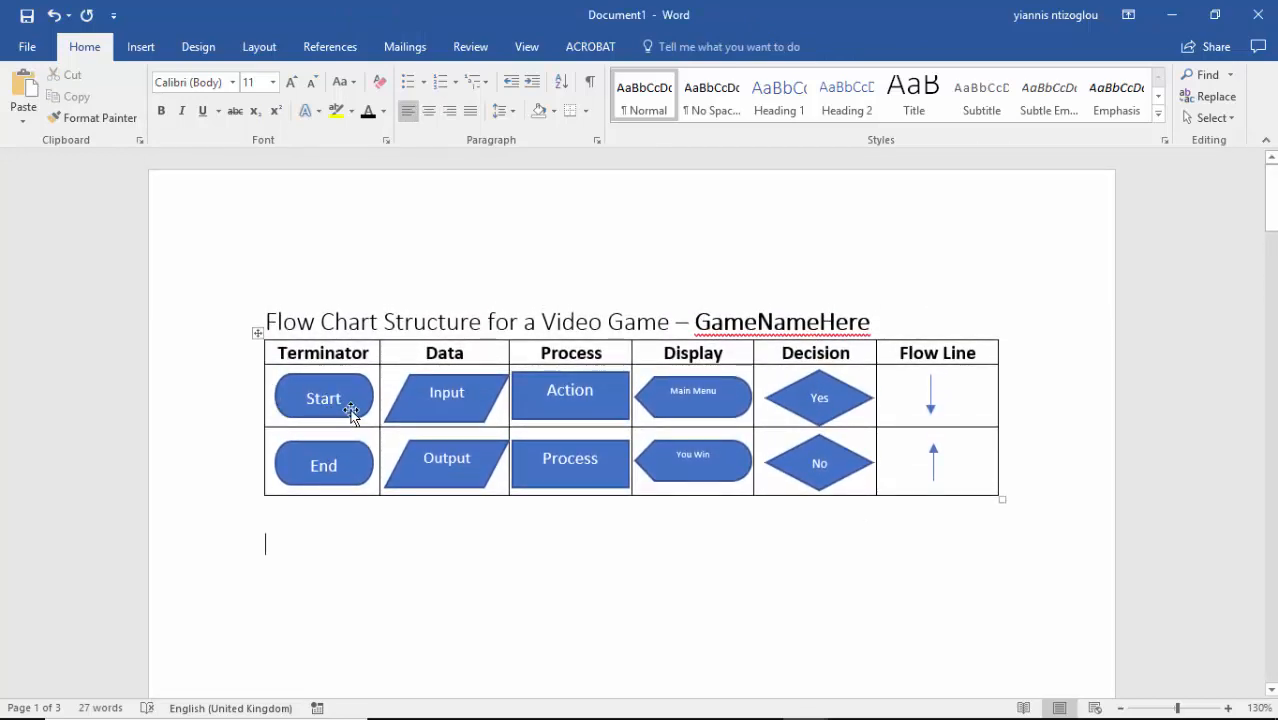
click(350, 414)
shift+click(340, 459)
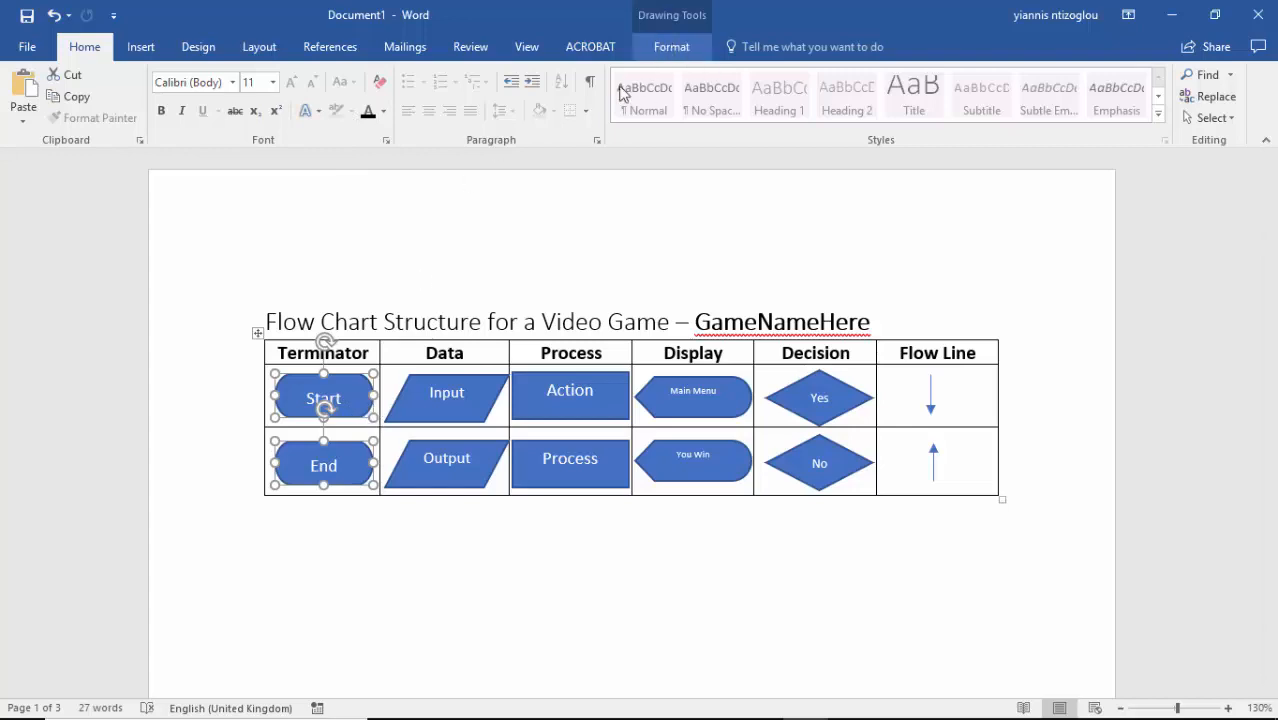
click(357, 414)
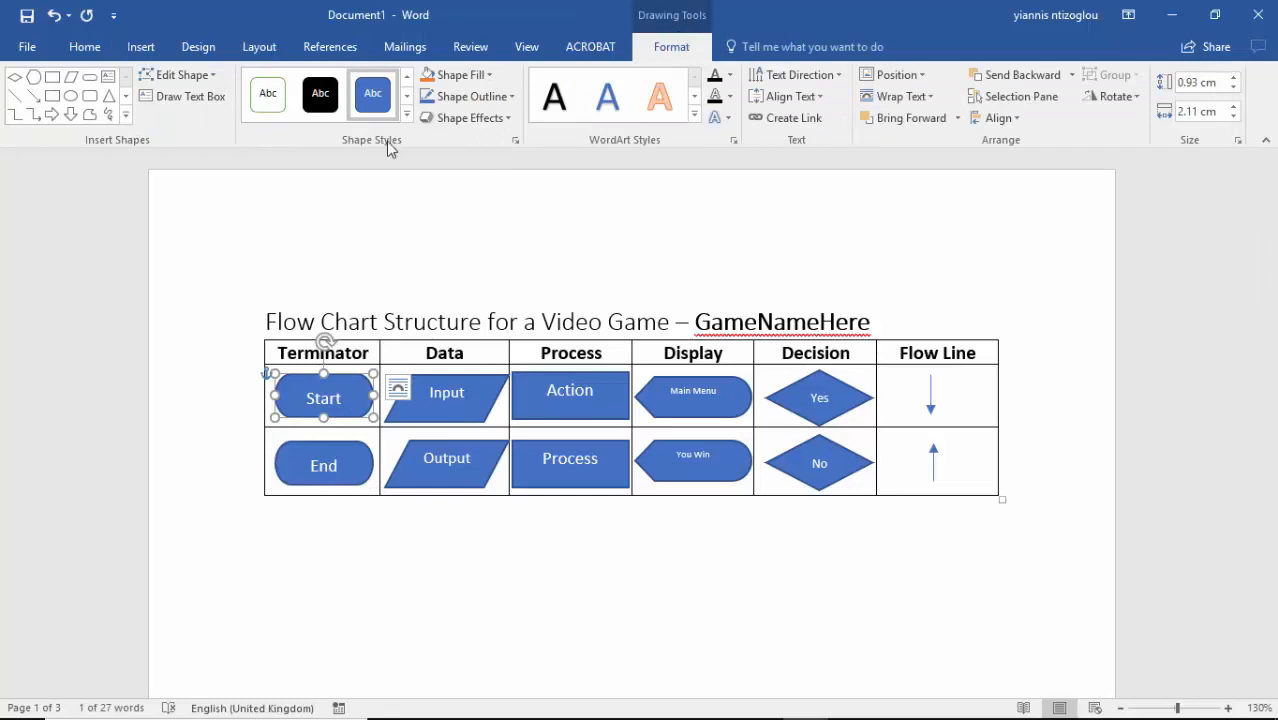
click(406, 115)
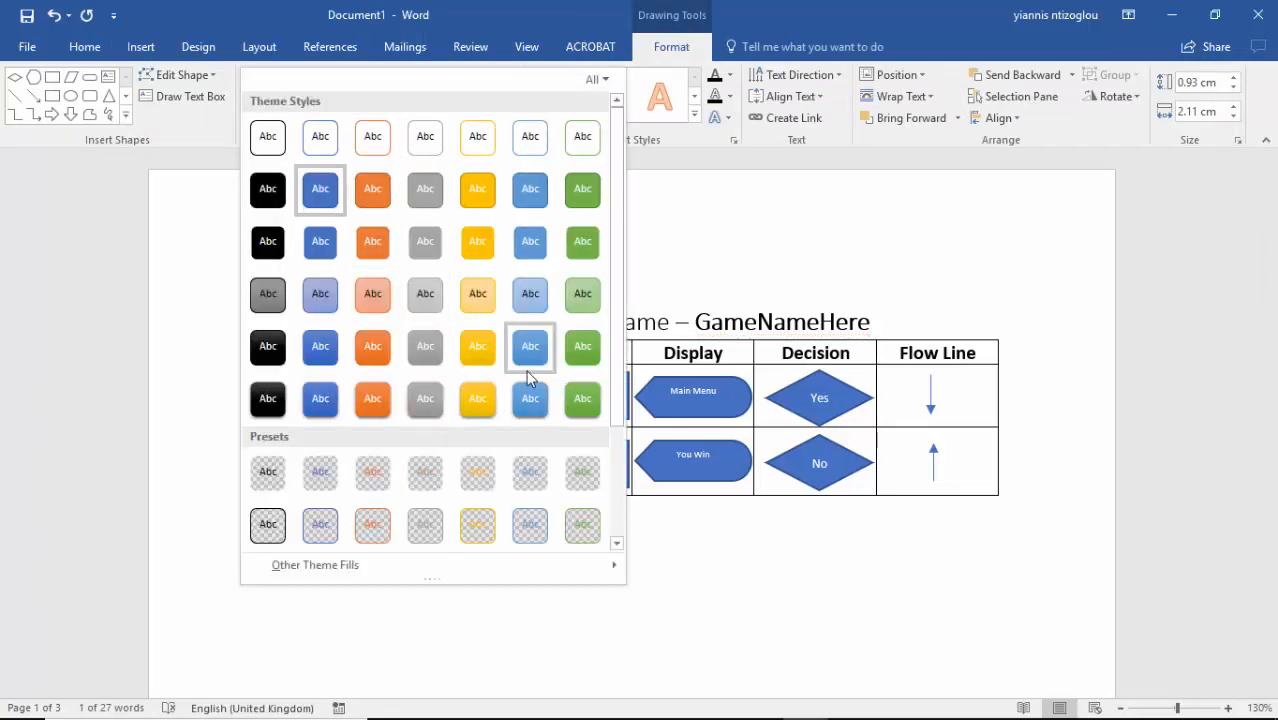
click(590, 345)
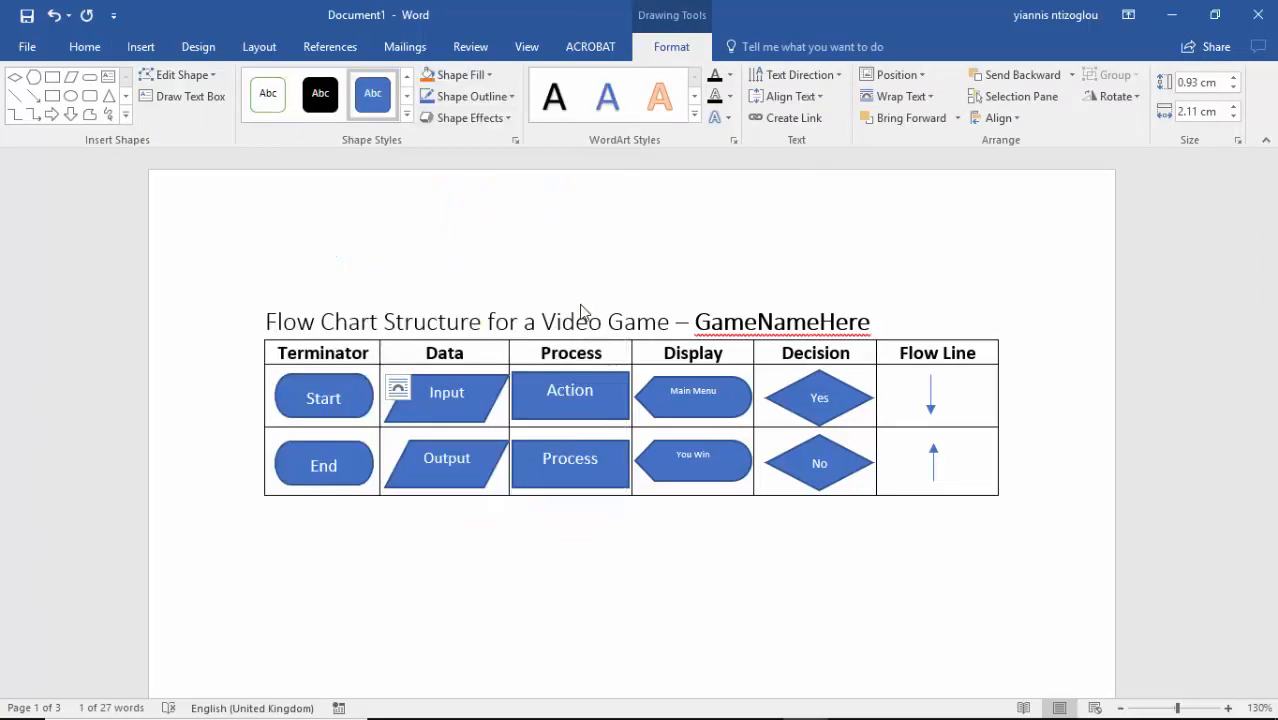
- Apply the light blue theme style to the Input shape and the light gold theme style to the Action shape
click(451, 411)
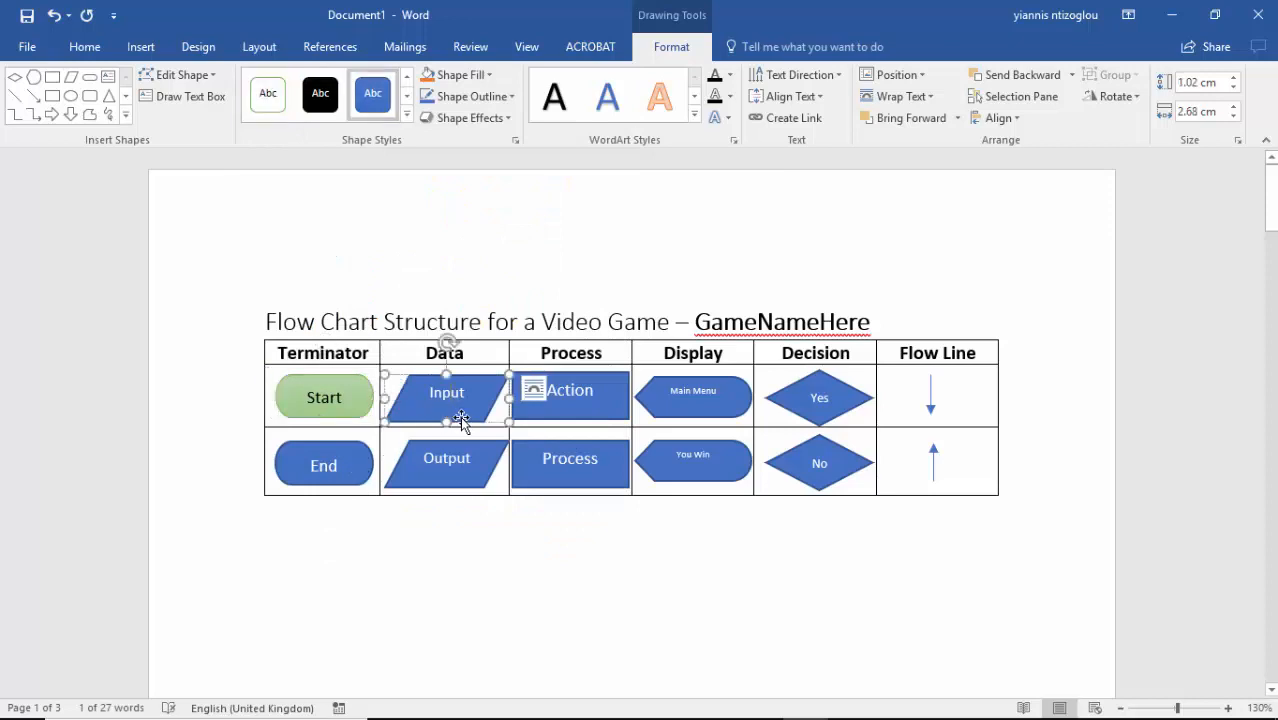
click(406, 115)
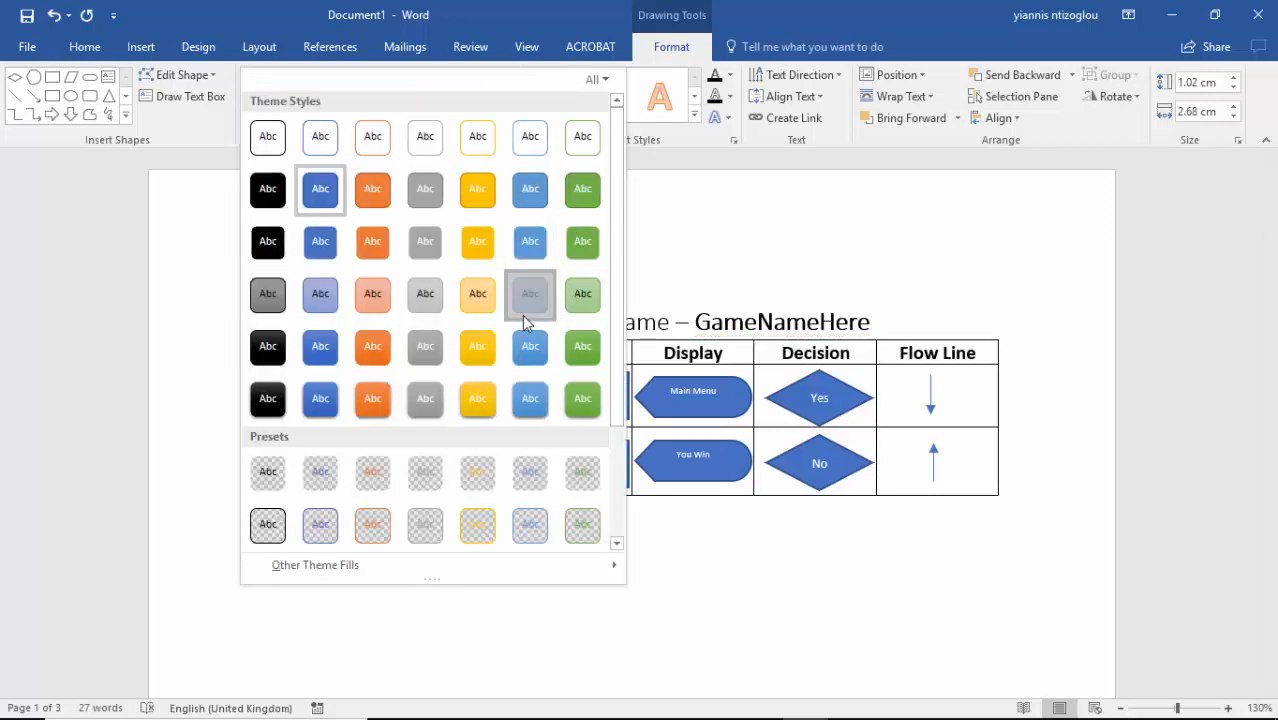
click(528, 296)
click(563, 423)
click(571, 411)
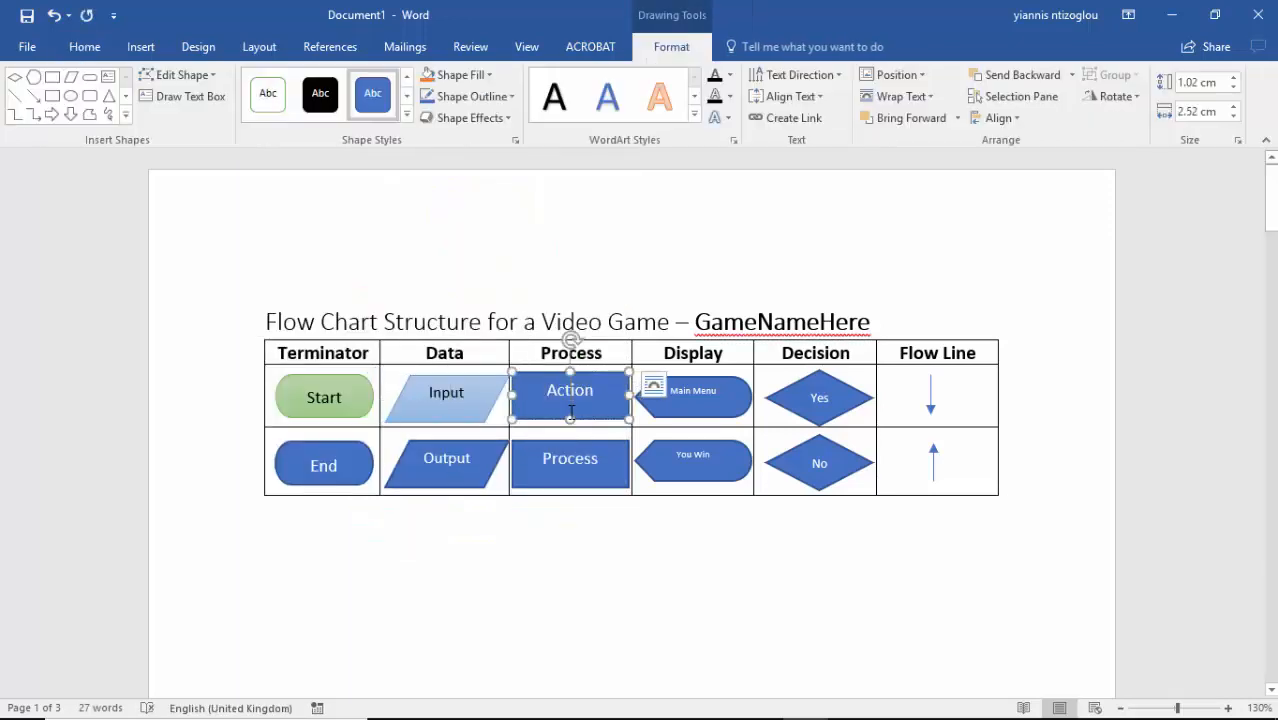
click(406, 115)
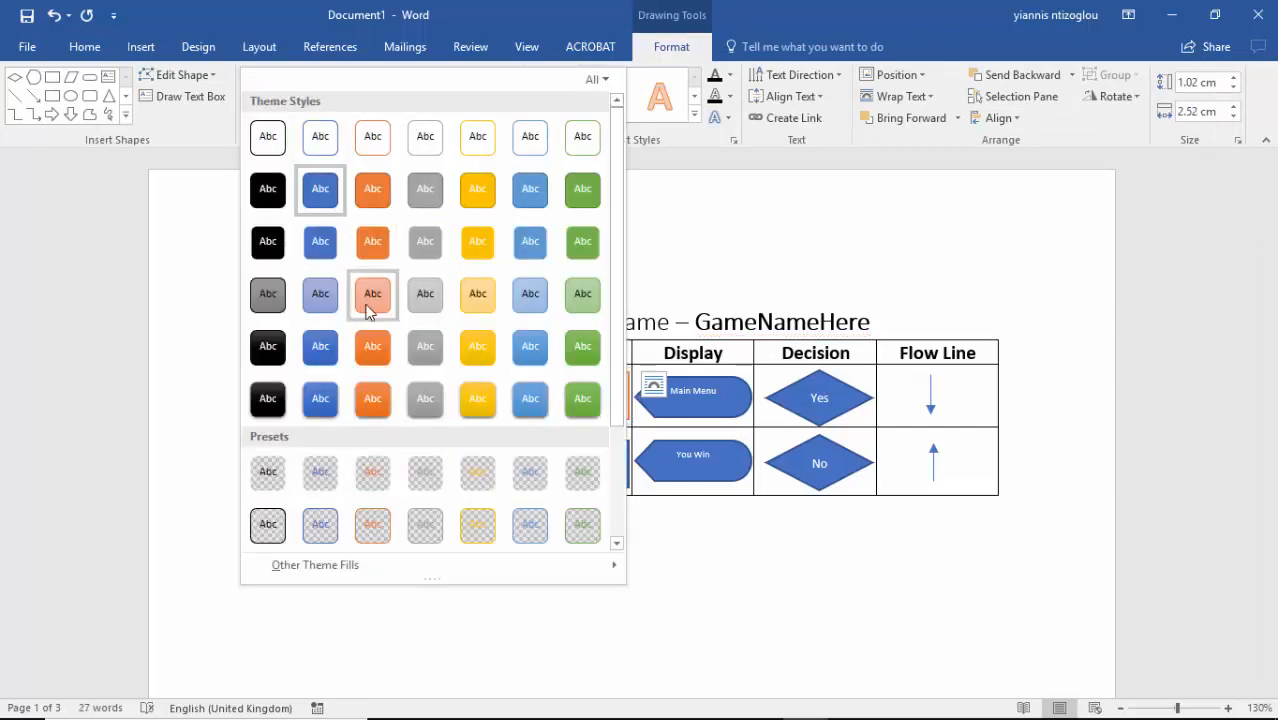
click(481, 303)
- Apply the light grey theme style to the Main Menu shape and the light orange theme style to the Yes shape
click(690, 411)
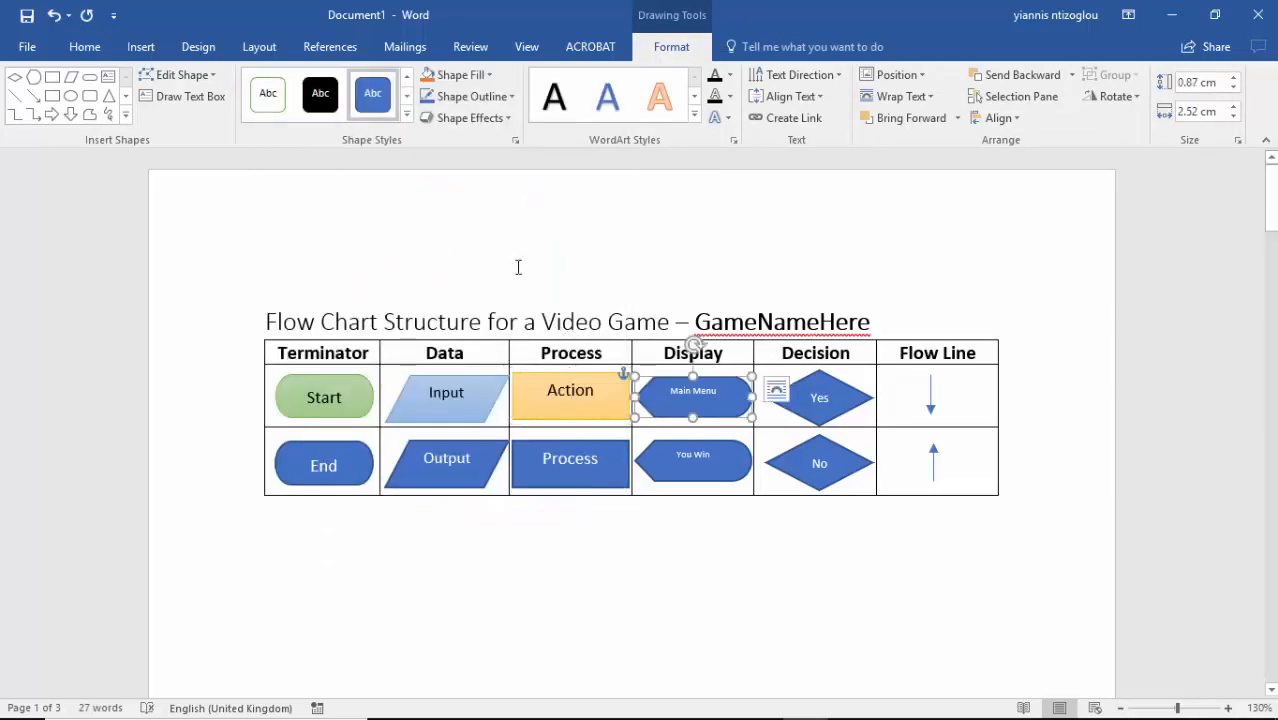
click(406, 115)
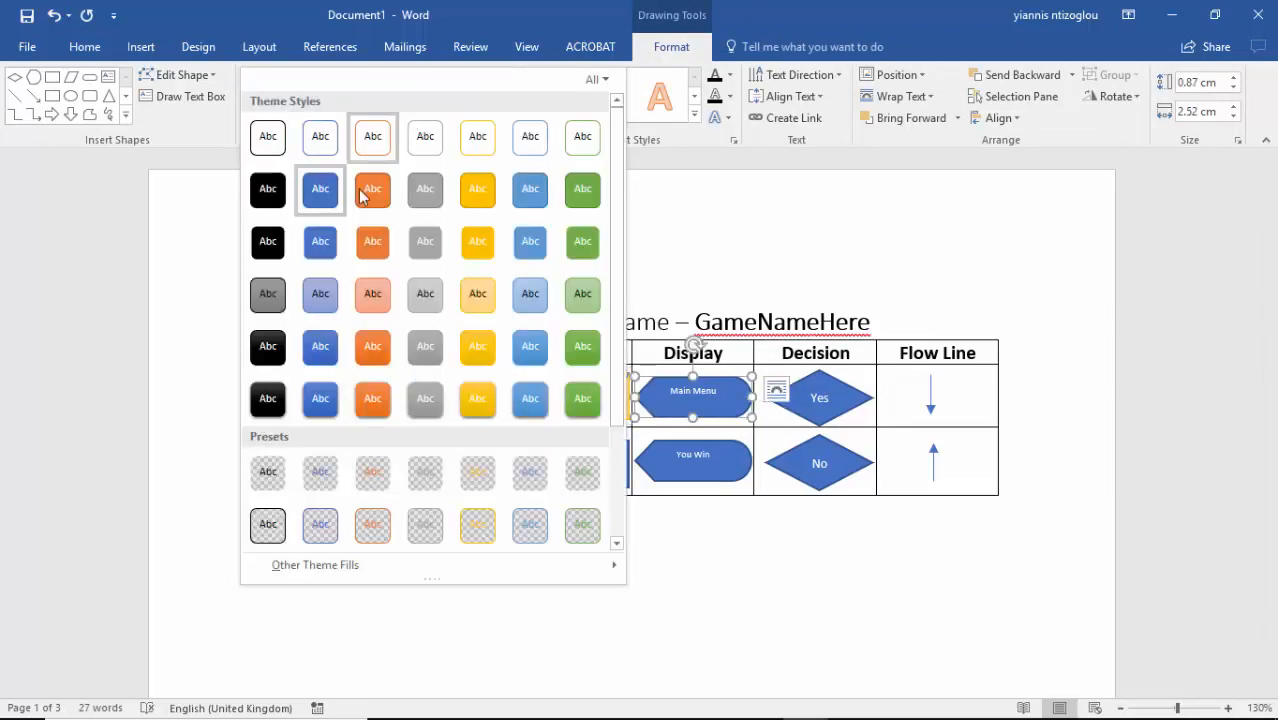
click(425, 296)
click(822, 420)
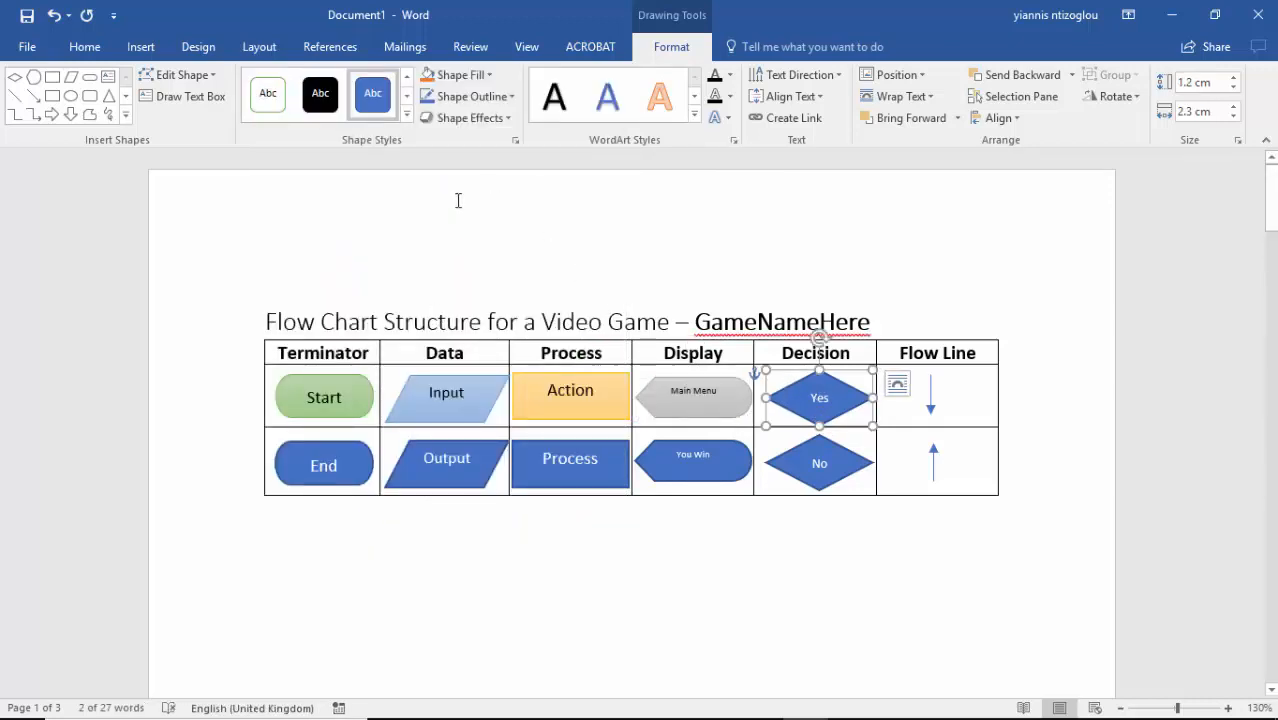
click(406, 115)
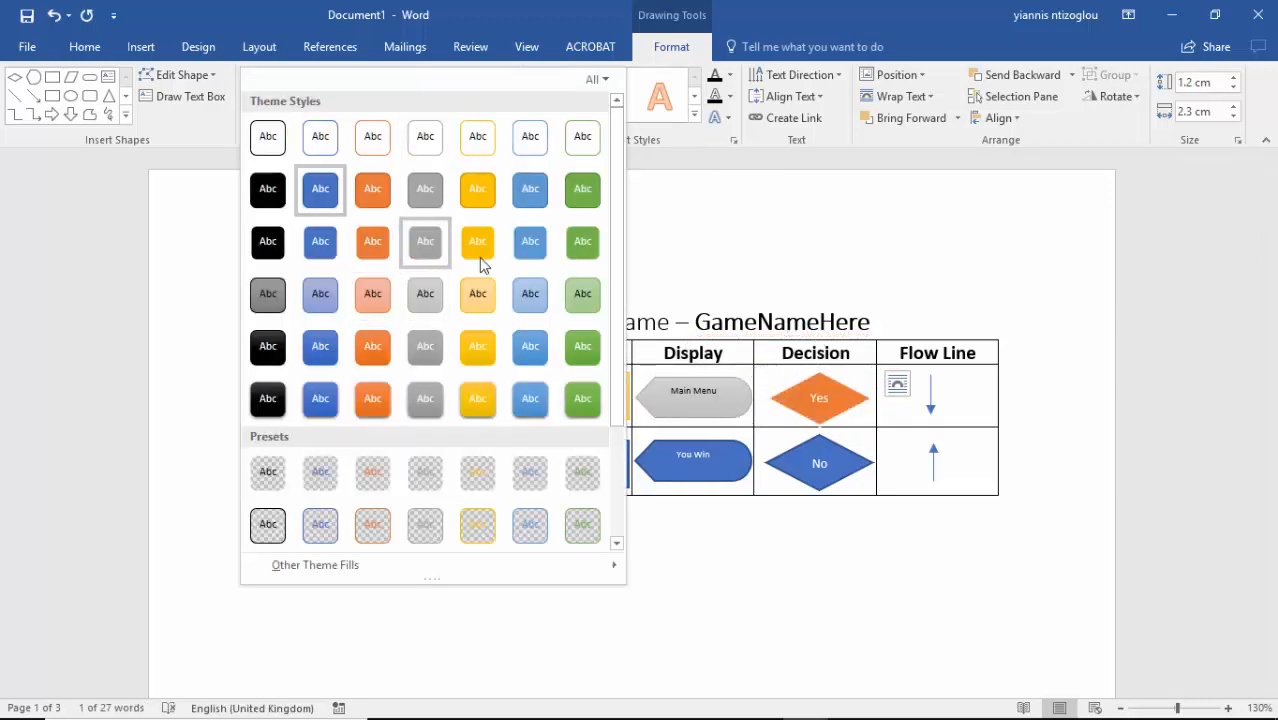
click(372, 296)
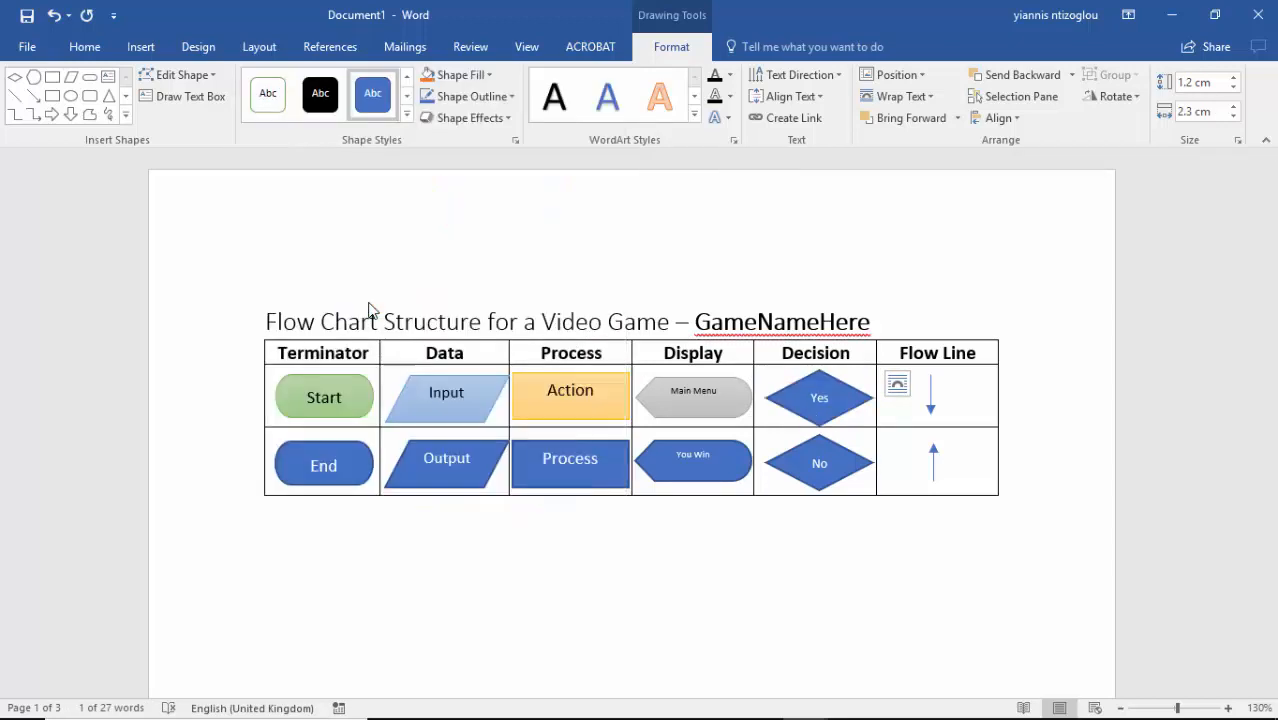
- Apply the thick black line theme style to the downward Flow Line arrow and select the upward arrow below it
click(930, 410)
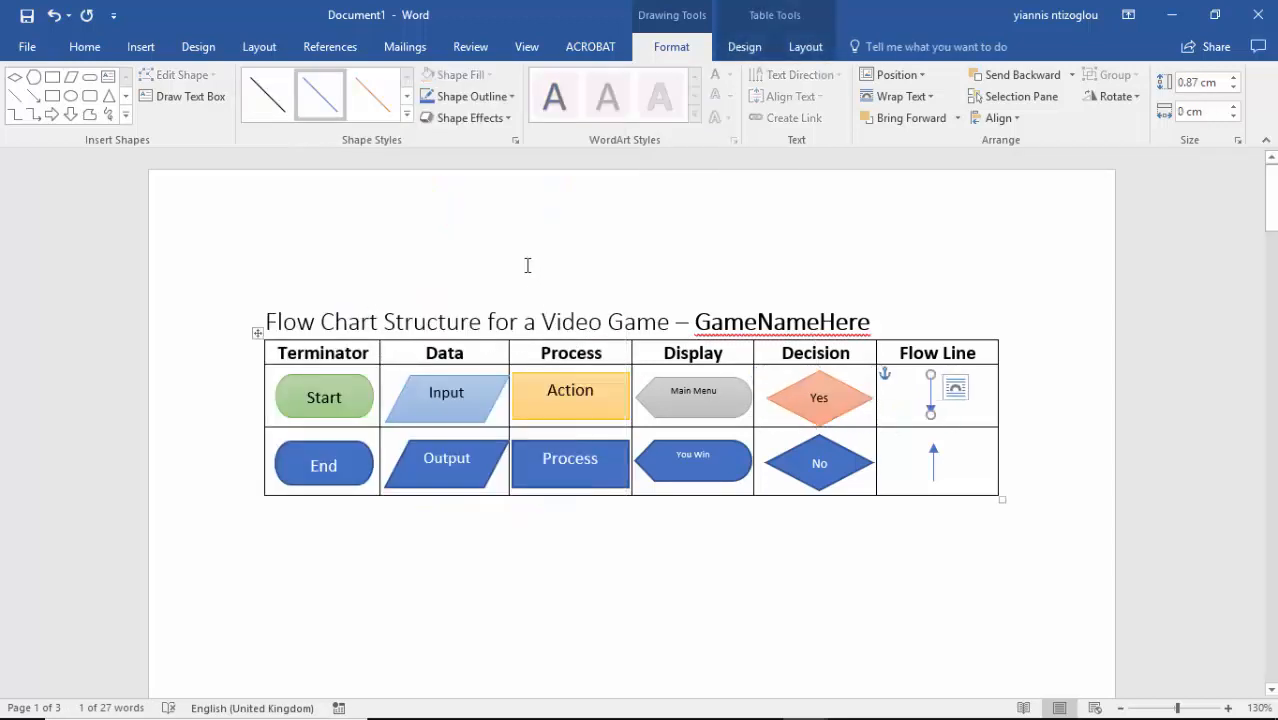
click(407, 116)
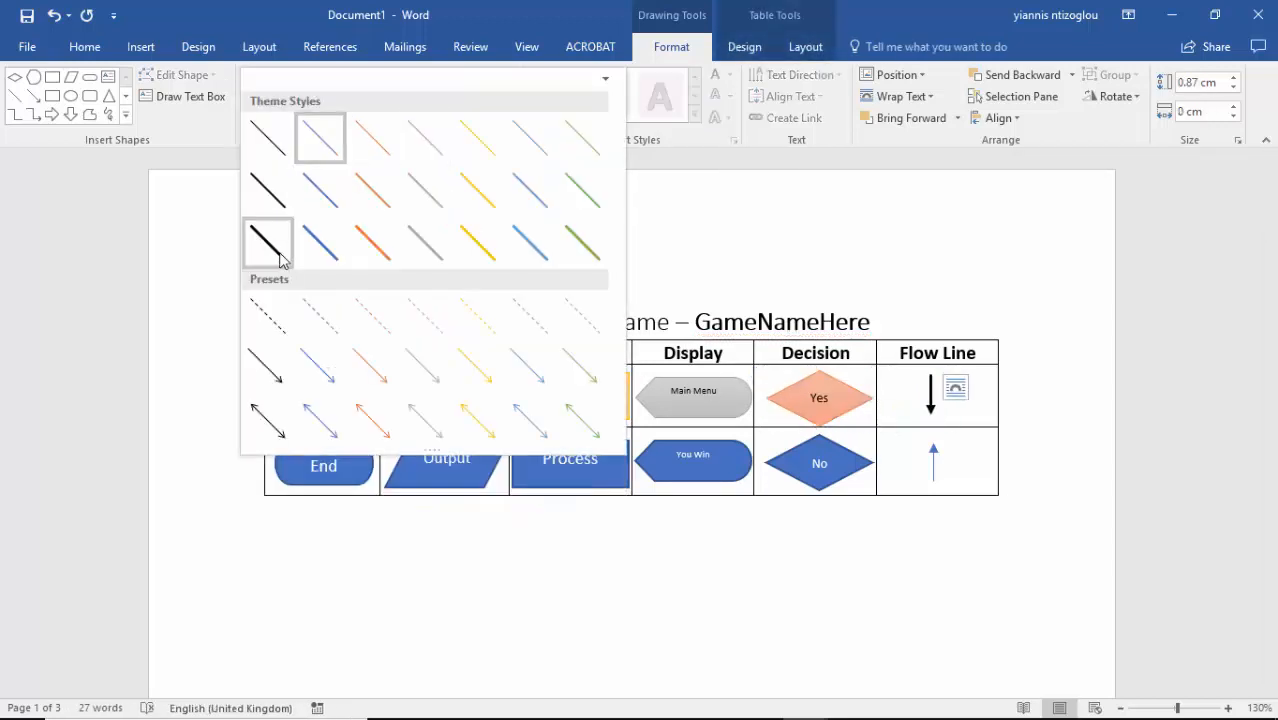
click(267, 242)
click(932, 463)
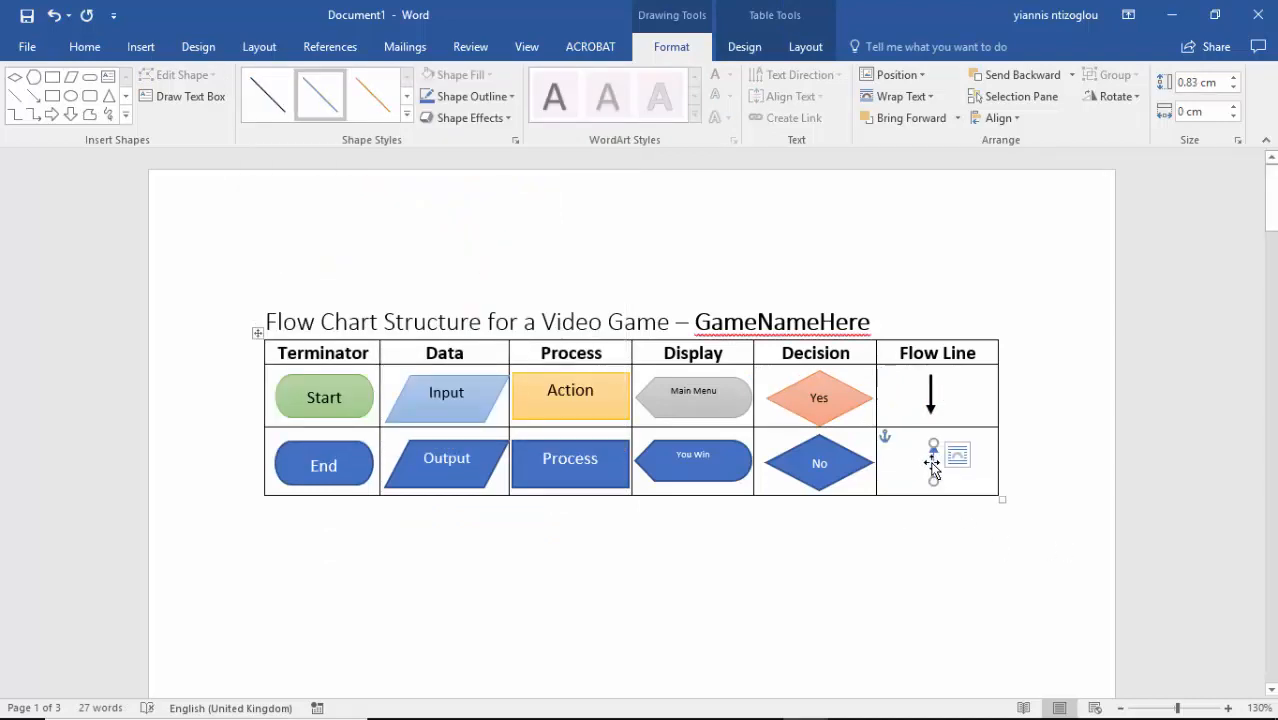